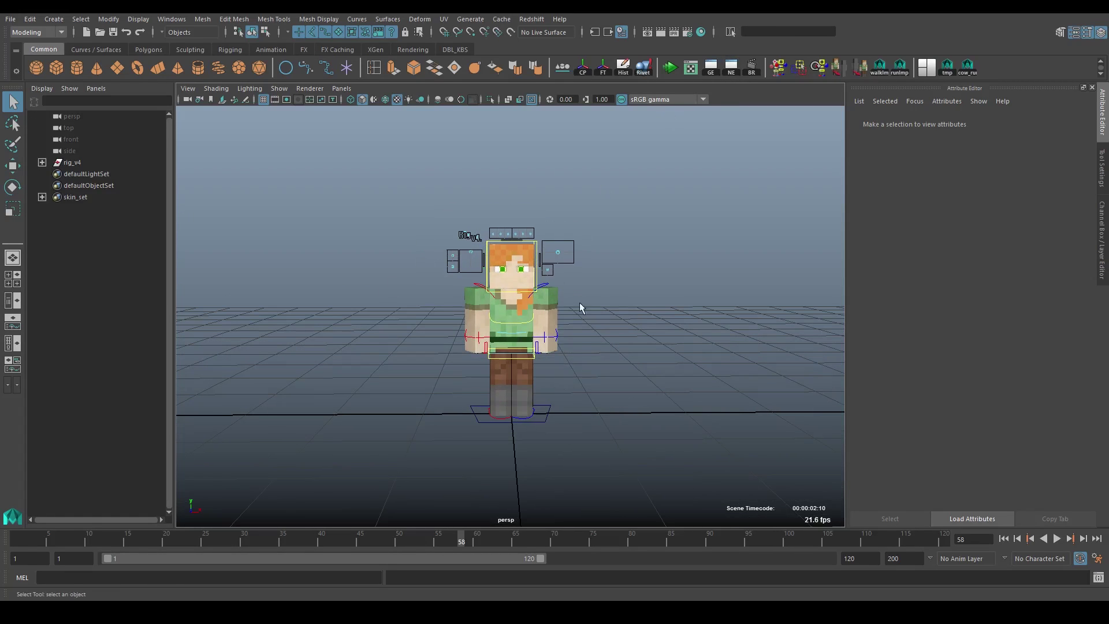
Examine the character rig and its surrounding control curves from several angles.
alt+drag(413, 354, 459, 297)
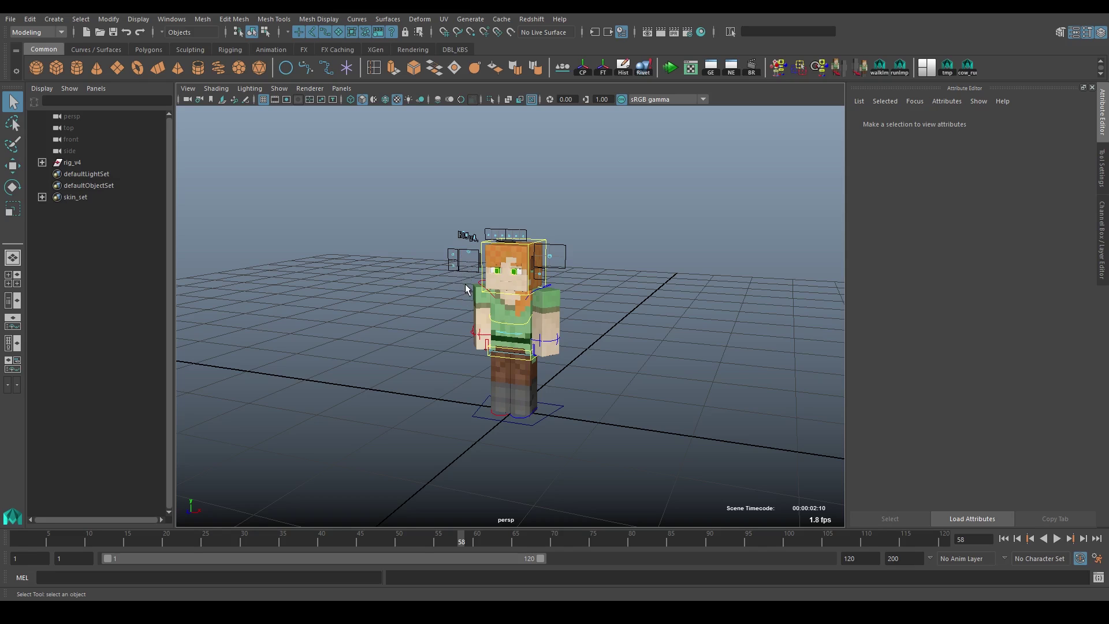
alt+drag(462, 315, 434, 319)
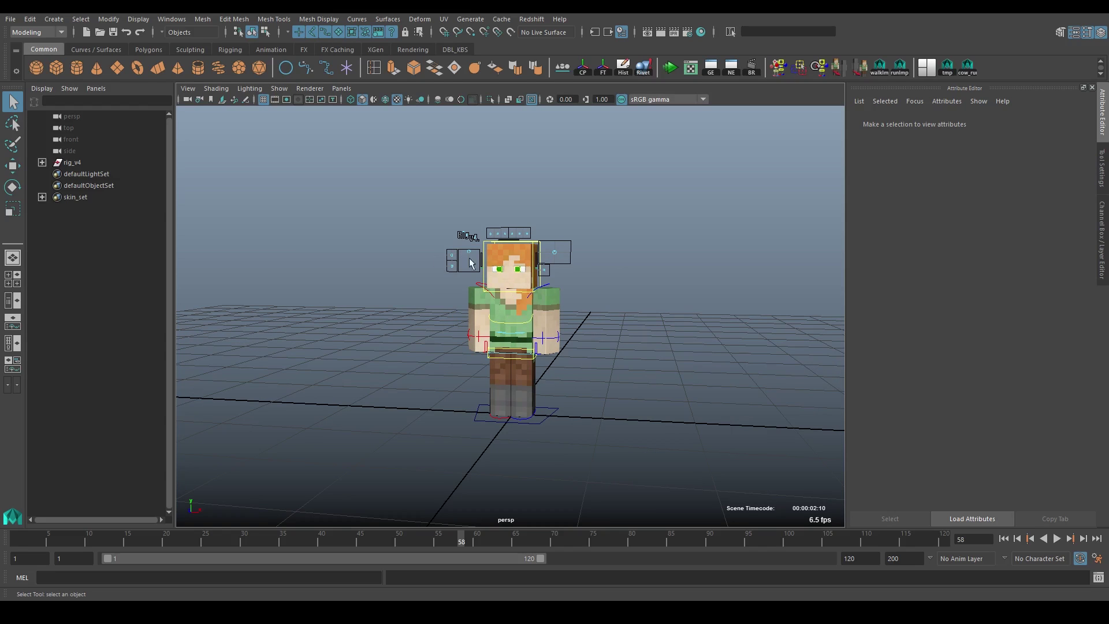
alt+drag(458, 361, 525, 359)
scroll(491, 370, up, 5)
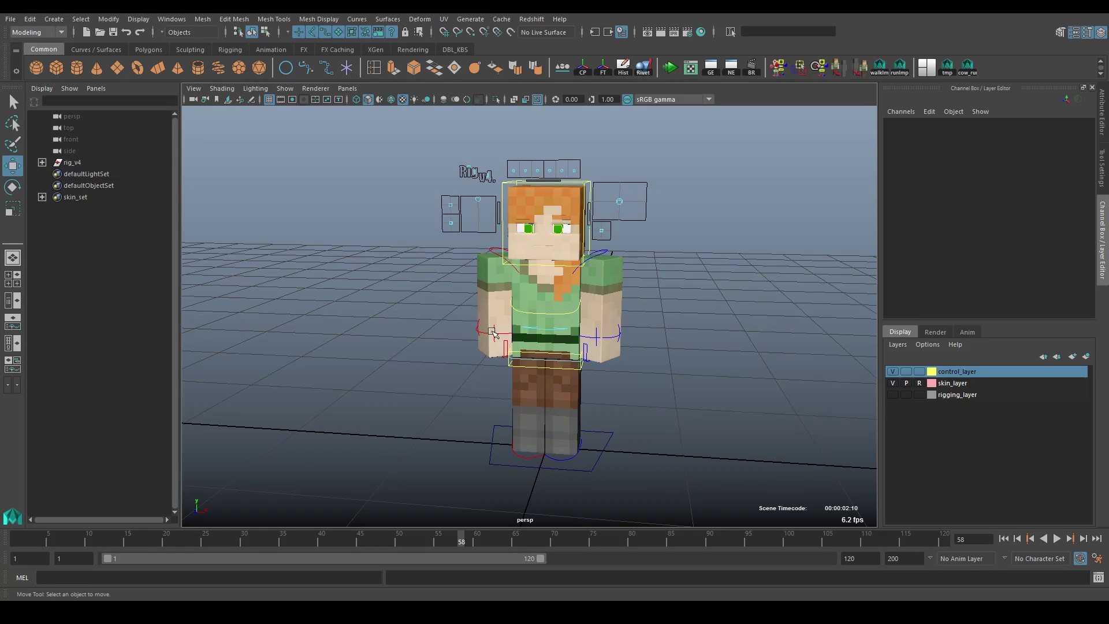
alt+drag(493, 334, 501, 332)
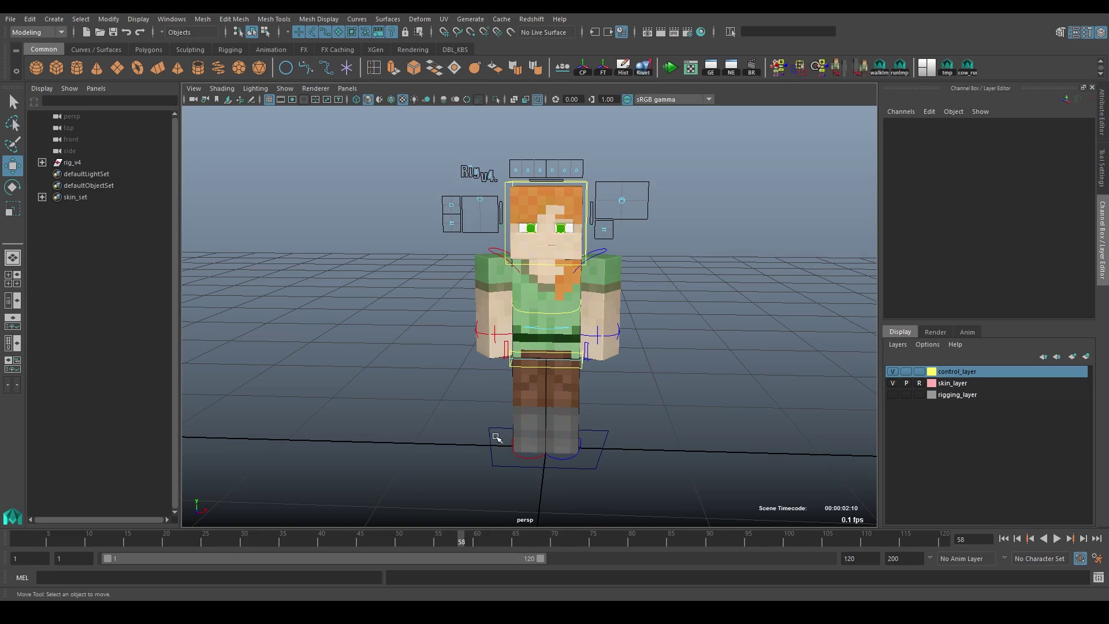
alt+drag(495, 431, 511, 422)
scroll(524, 412, down, 2)
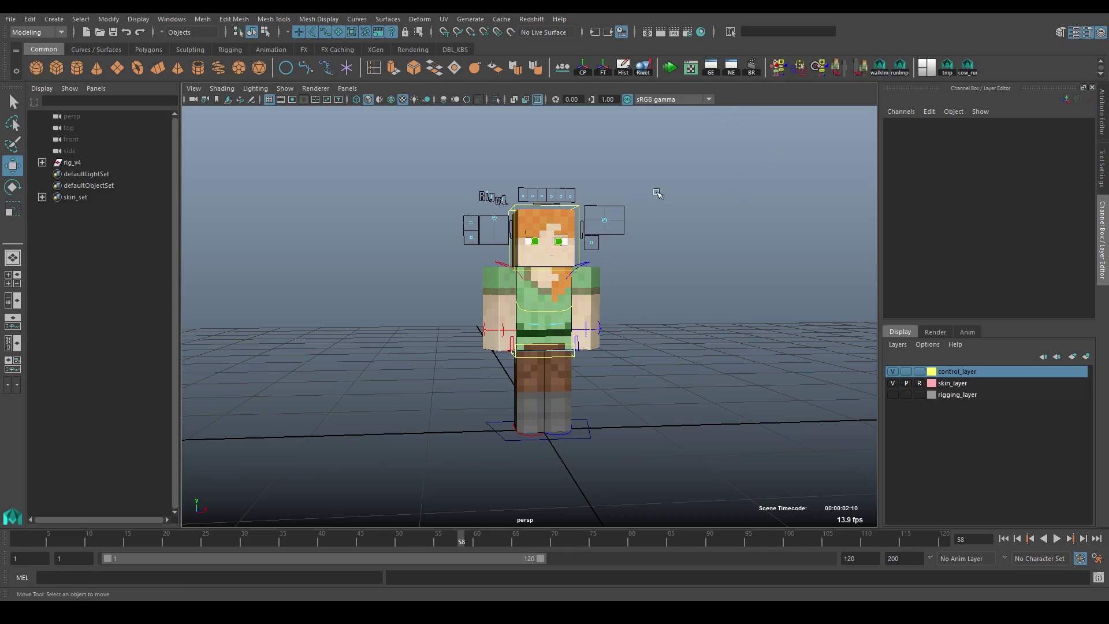
Open the Hypershade, view the scene's texture files, and close the window again.
click(701, 32)
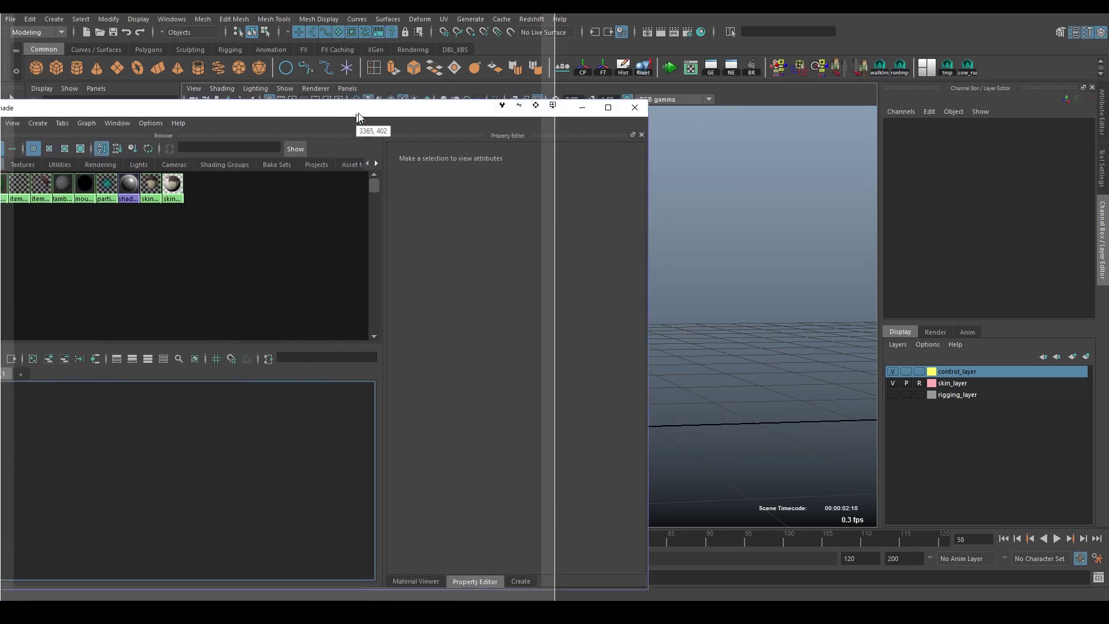
drag(358, 117, 386, 110)
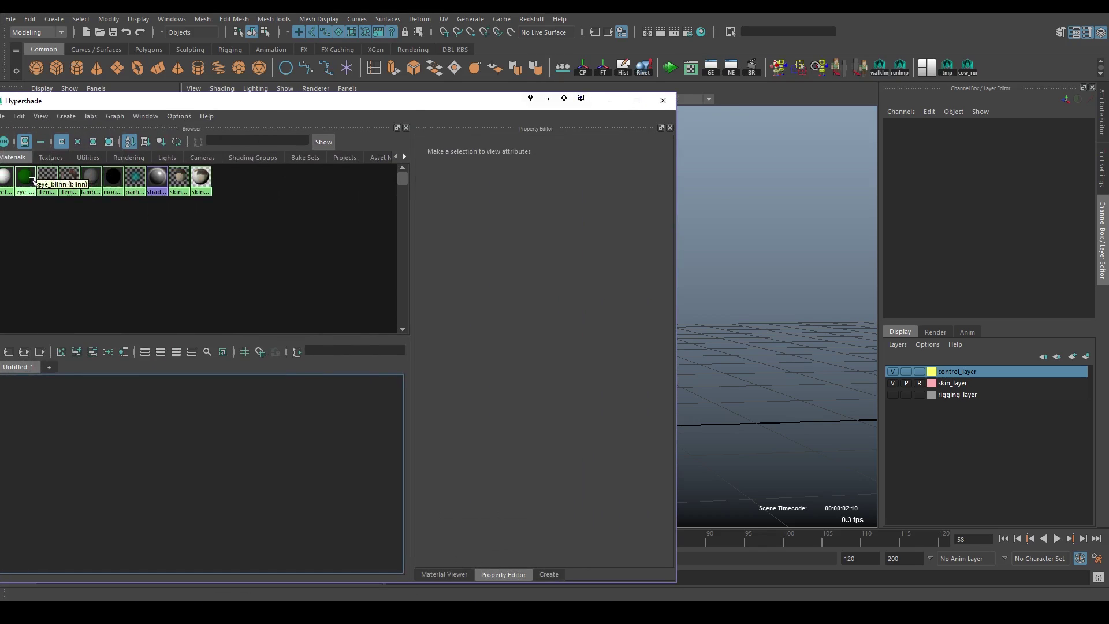
click(51, 157)
key(super+Left)
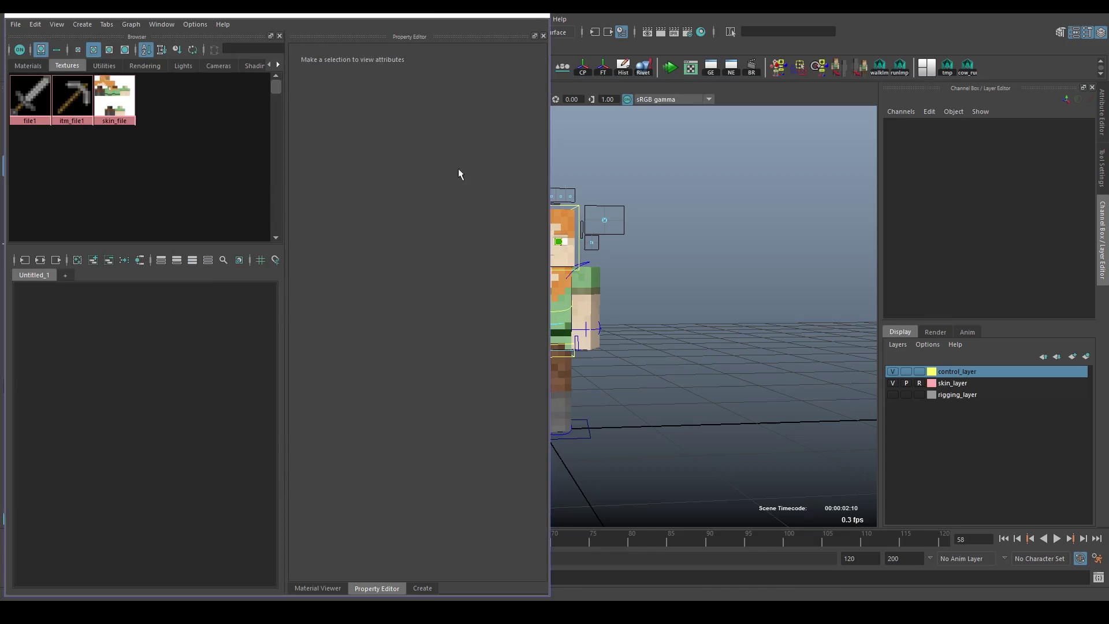
drag(223, 7, 488, 113)
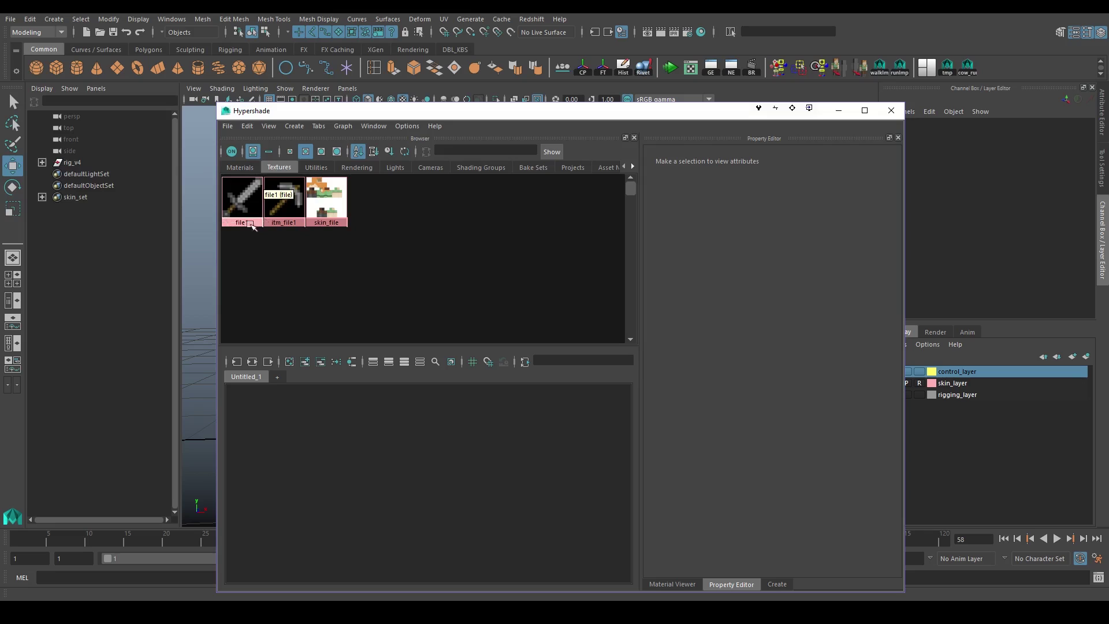
click(892, 110)
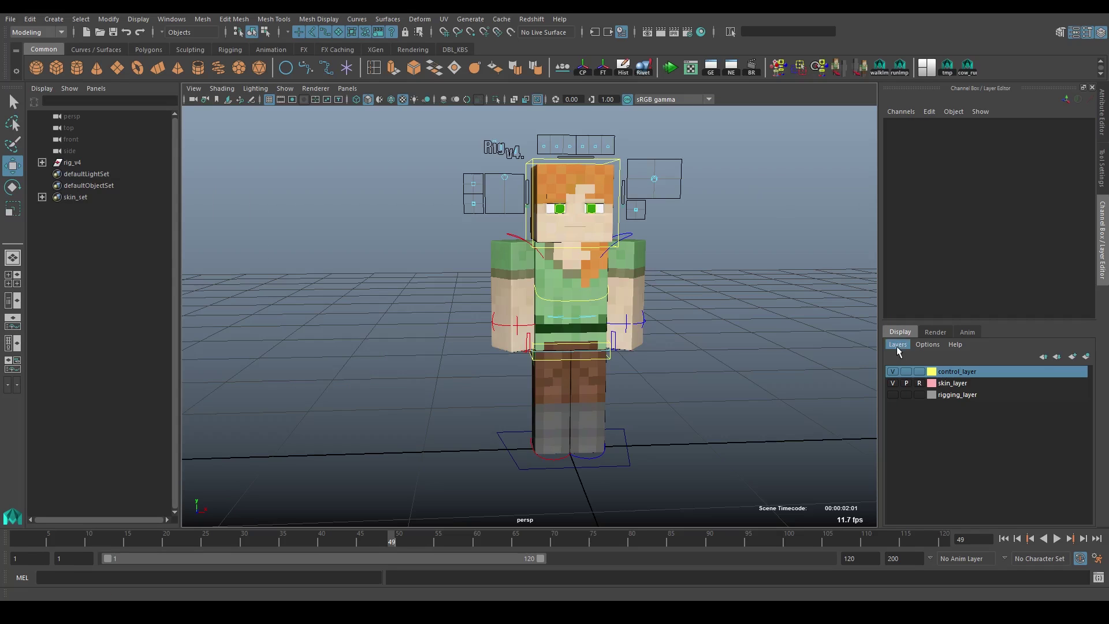
Show rigging_layer to inspect the skeleton inside the character from different angles, and hide the layer again.
click(896, 394)
alt+drag(557, 386, 616, 367)
alt+right_drag(468, 358, 519, 352)
alt+drag(495, 324, 541, 349)
alt+right_drag(540, 349, 524, 344)
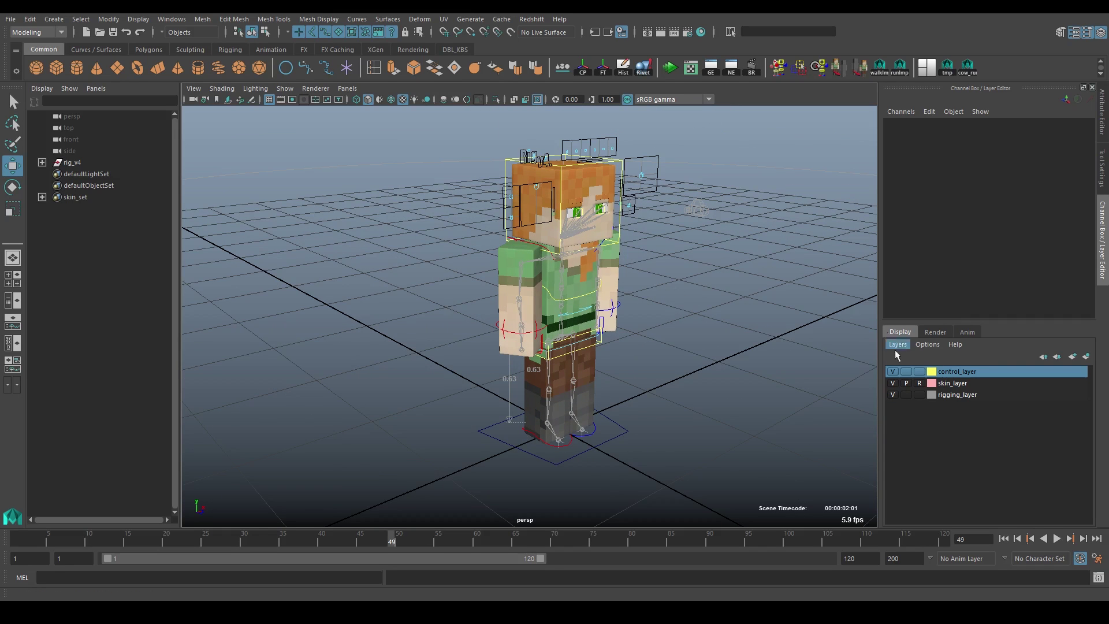
click(892, 395)
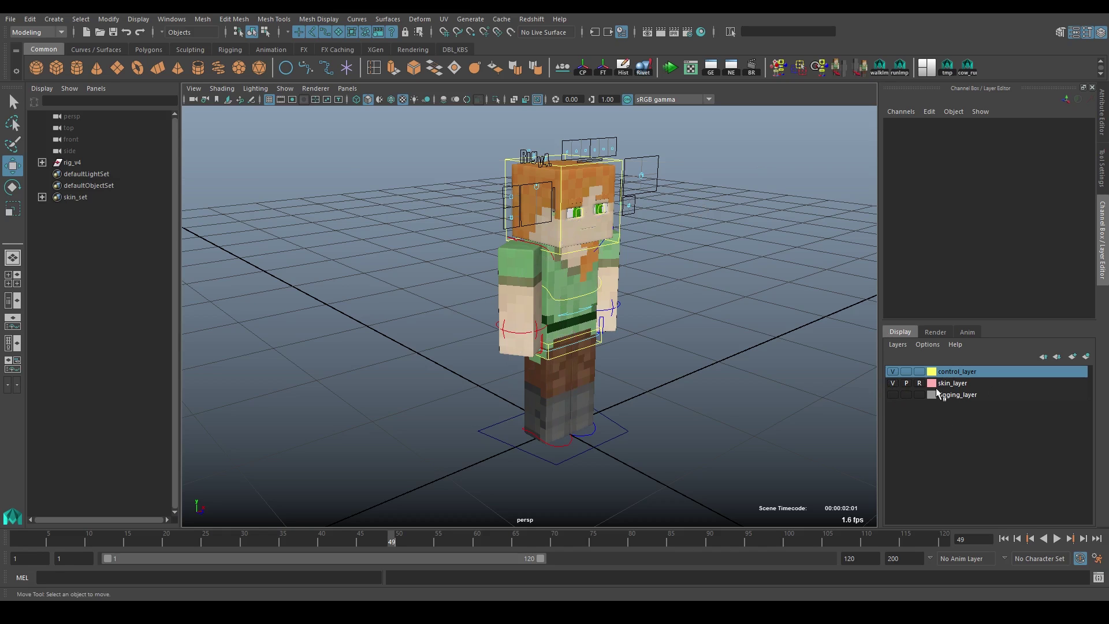
Select the head control and the torso control in turn to inspect their channels.
alt+drag(569, 349, 477, 321)
alt+right_drag(476, 321, 516, 317)
alt+middle_drag(516, 317, 503, 357)
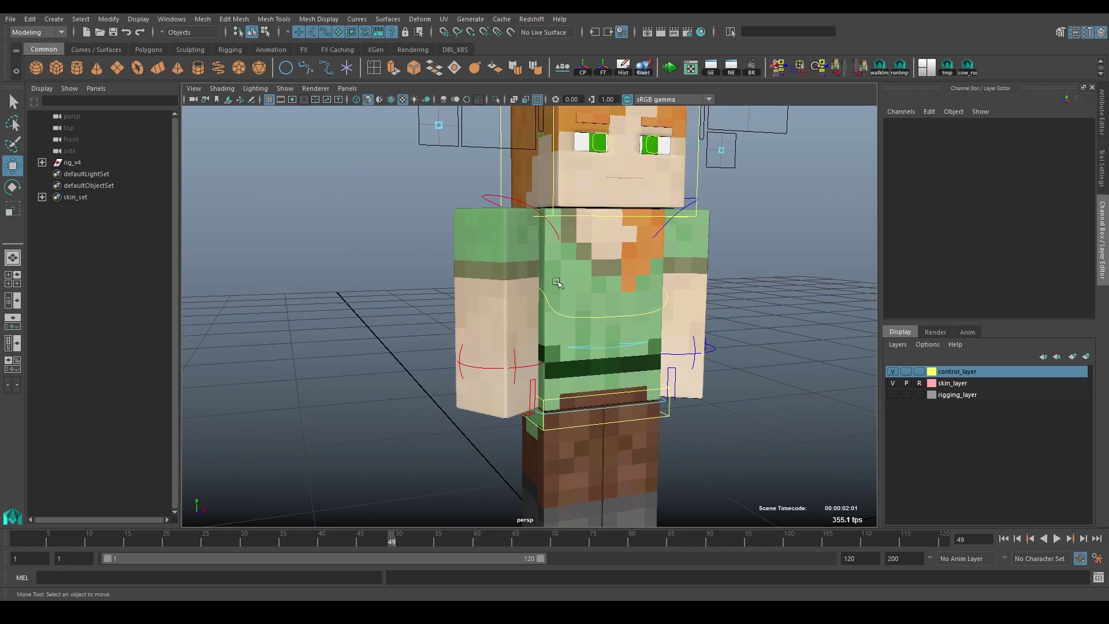
scroll(547, 279, down, 2)
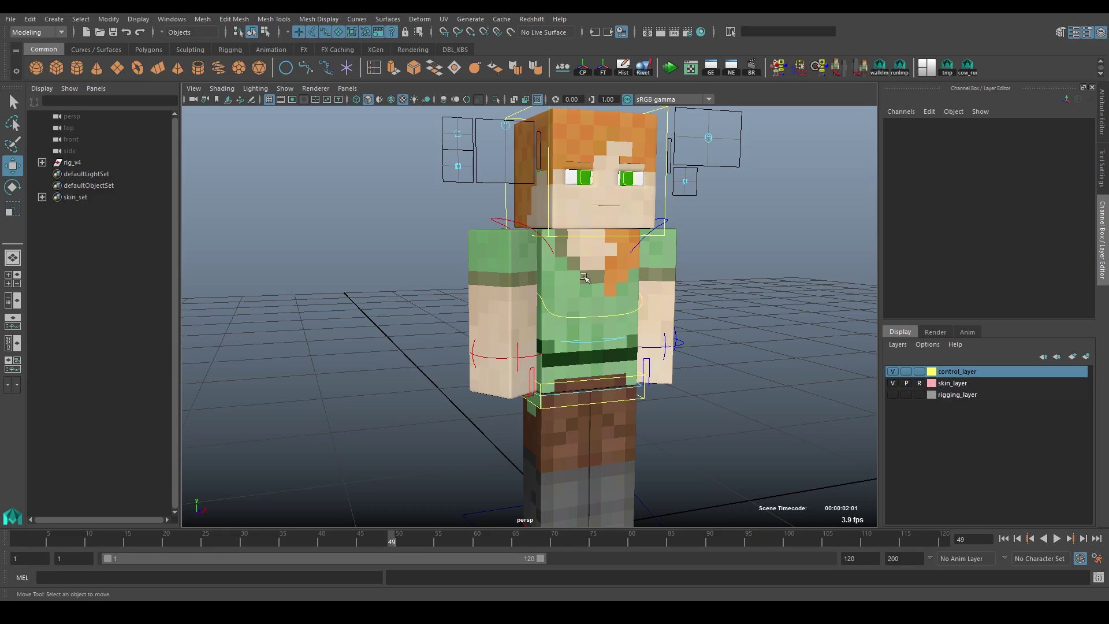
click(612, 167)
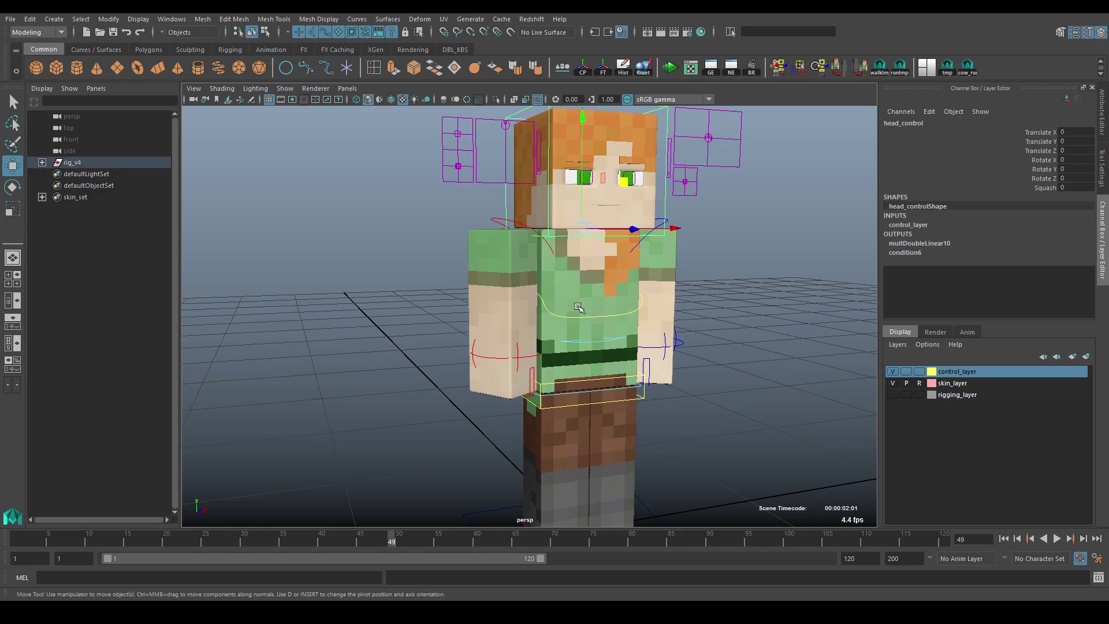
click(579, 319)
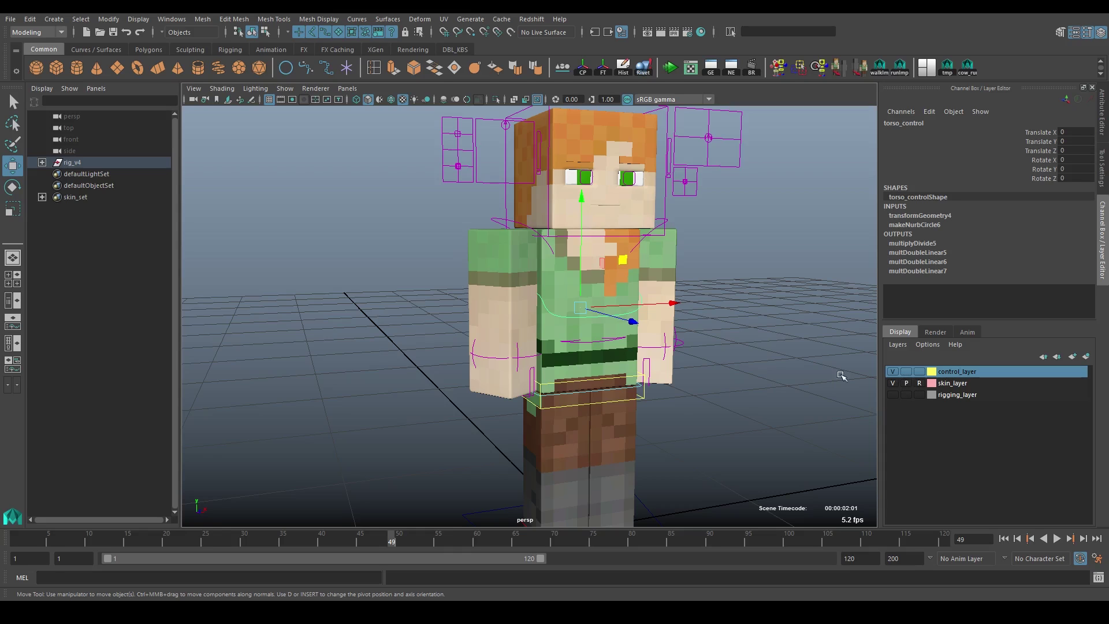
Play and stop the timeline from frame 1 twice, return to frame 1, and frame the character.
drag(82, 535, 17, 536)
key(alt+v)
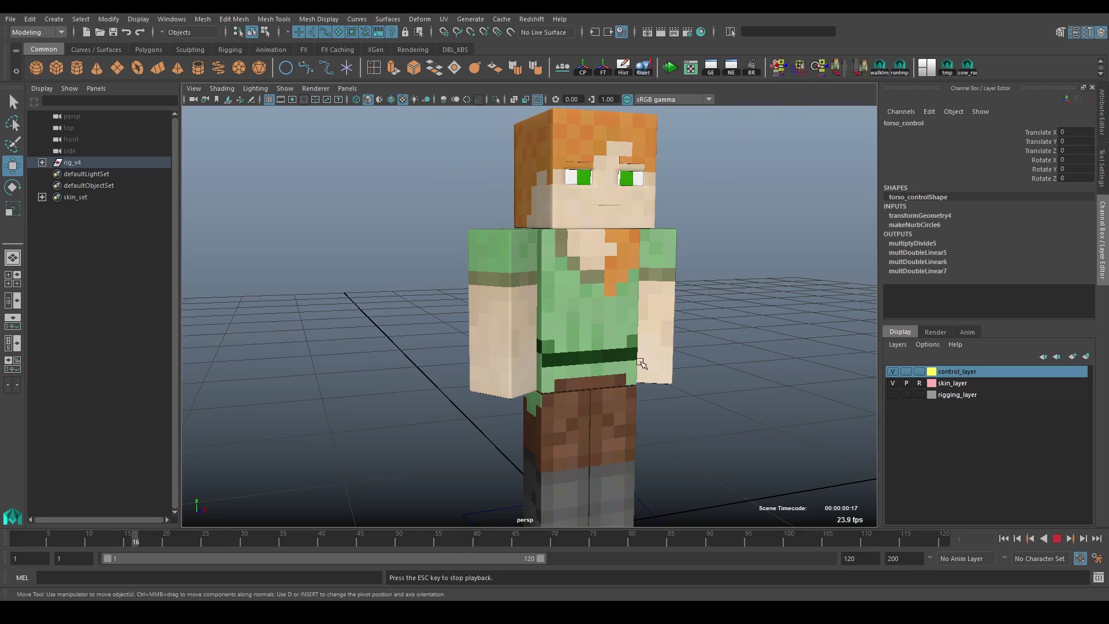
key(alt+v)
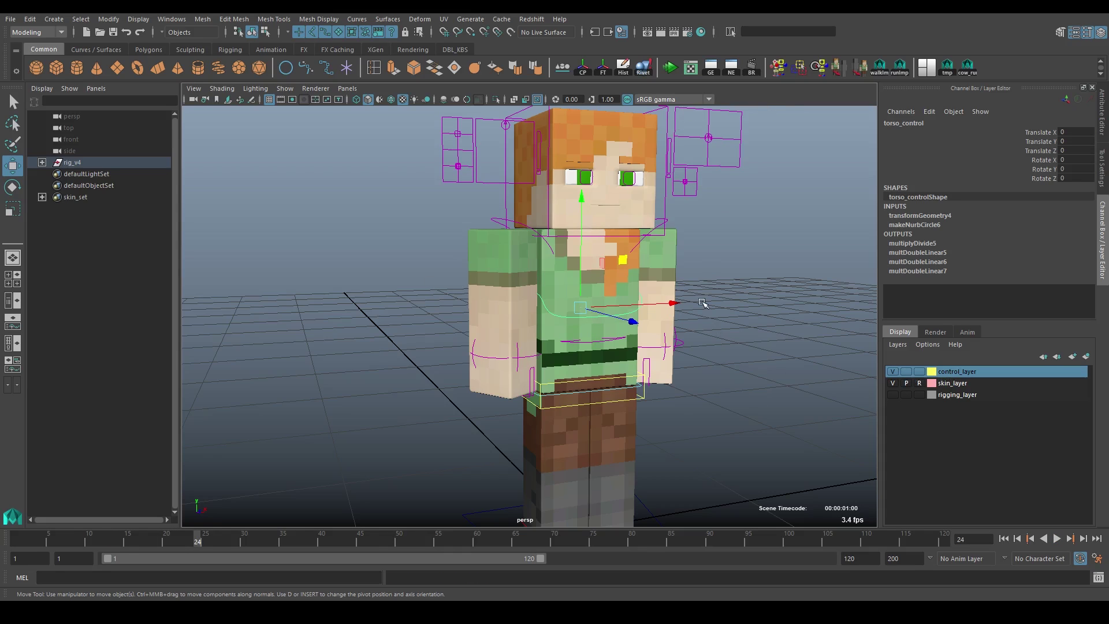
key(alt+v)
key(alt+v)
scroll(548, 327, down, 5)
alt+drag(548, 327, 512, 314)
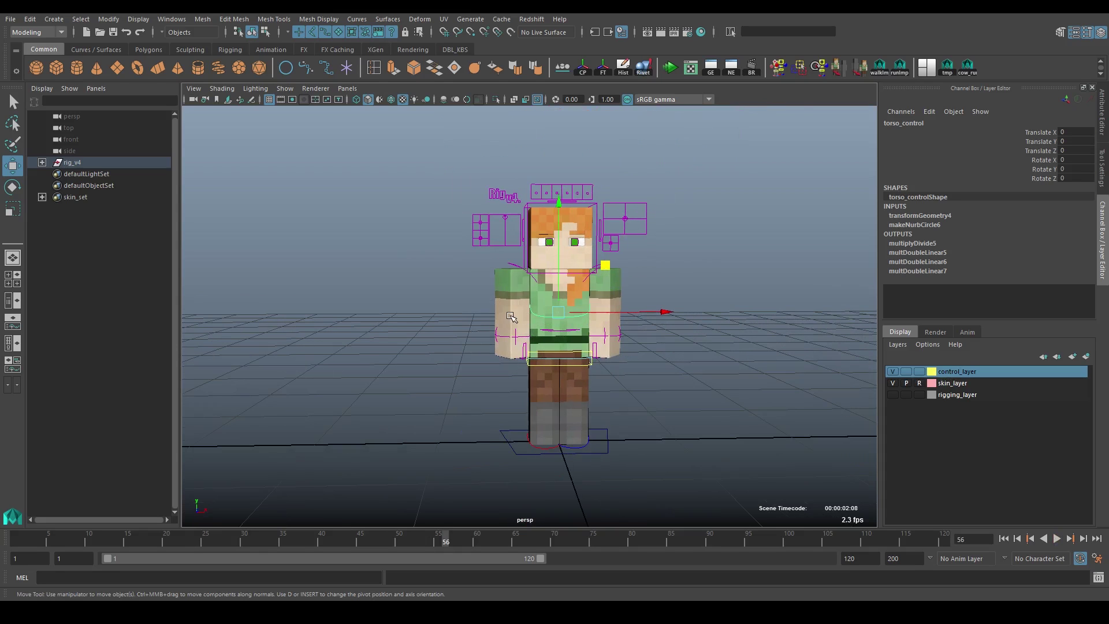
drag(310, 536, 16, 540)
key(f)
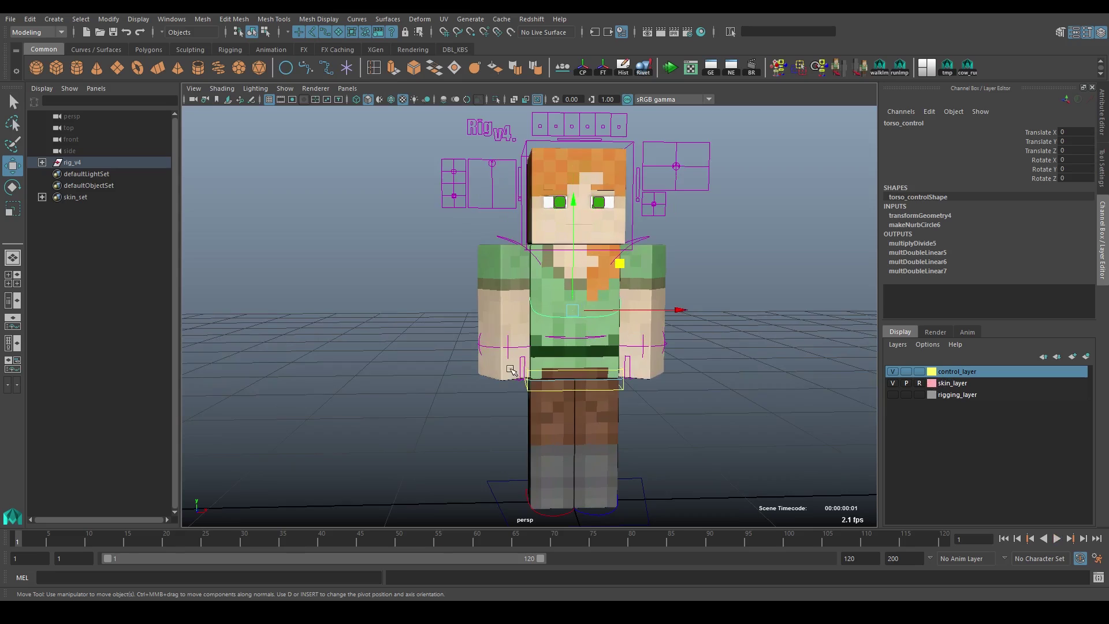
Hide control_layer, show it again, and clear the selection.
click(893, 372)
click(894, 373)
click(336, 351)
Select both foot controls, try moving them together, and undo the move.
scroll(466, 349, down, 4)
alt+drag(527, 396, 509, 410)
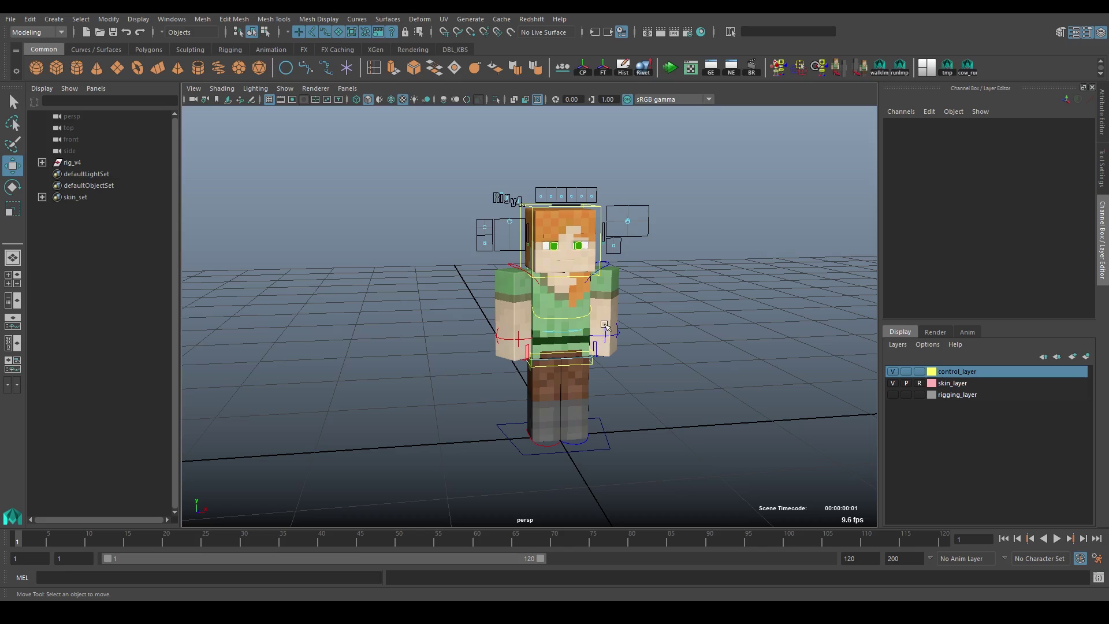
scroll(601, 335, up, 4)
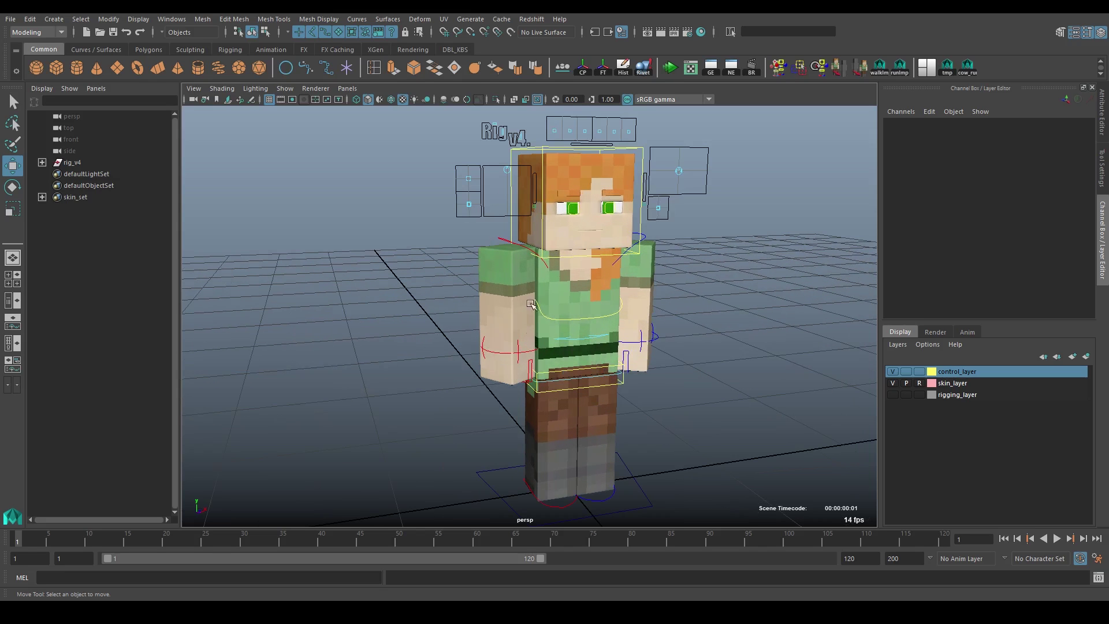
scroll(620, 384, up, 2)
scroll(601, 399, down, 3)
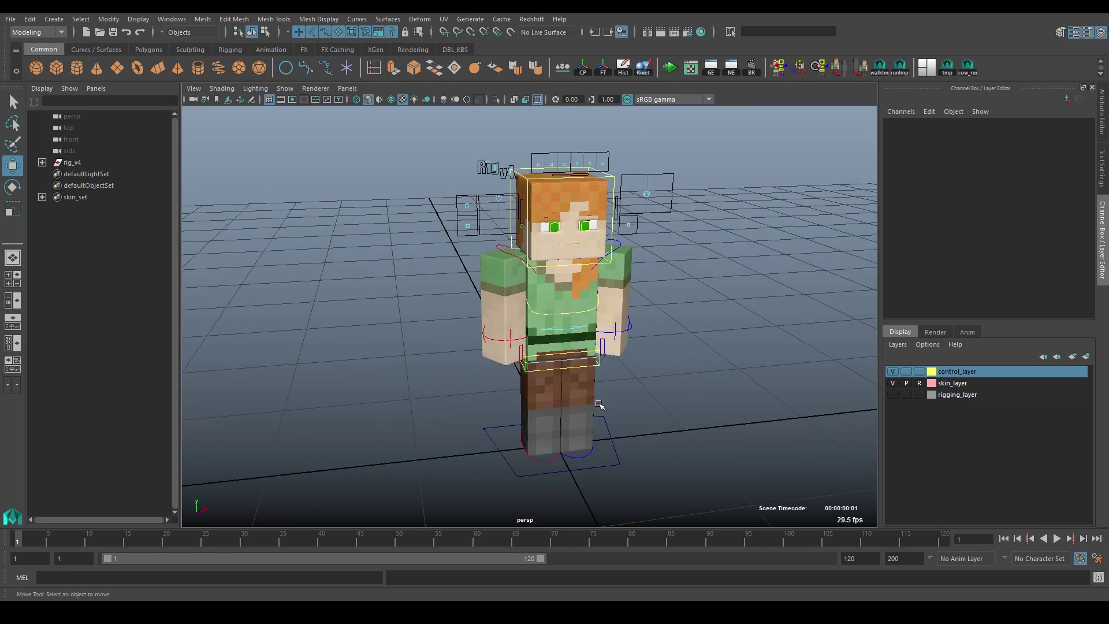
alt+drag(597, 404, 389, 324)
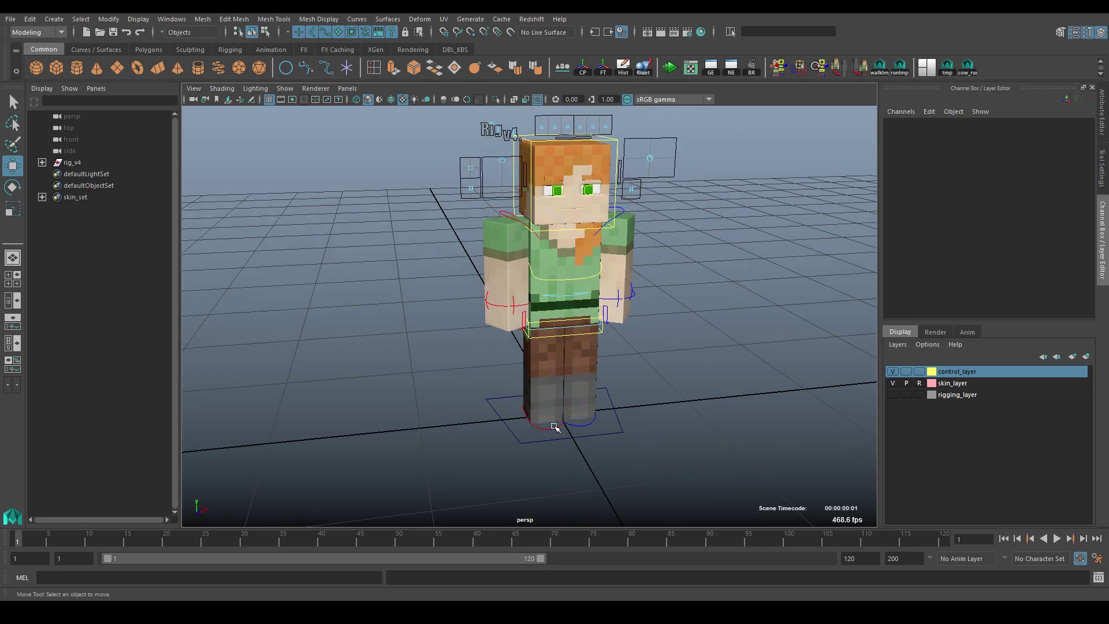
click(556, 428)
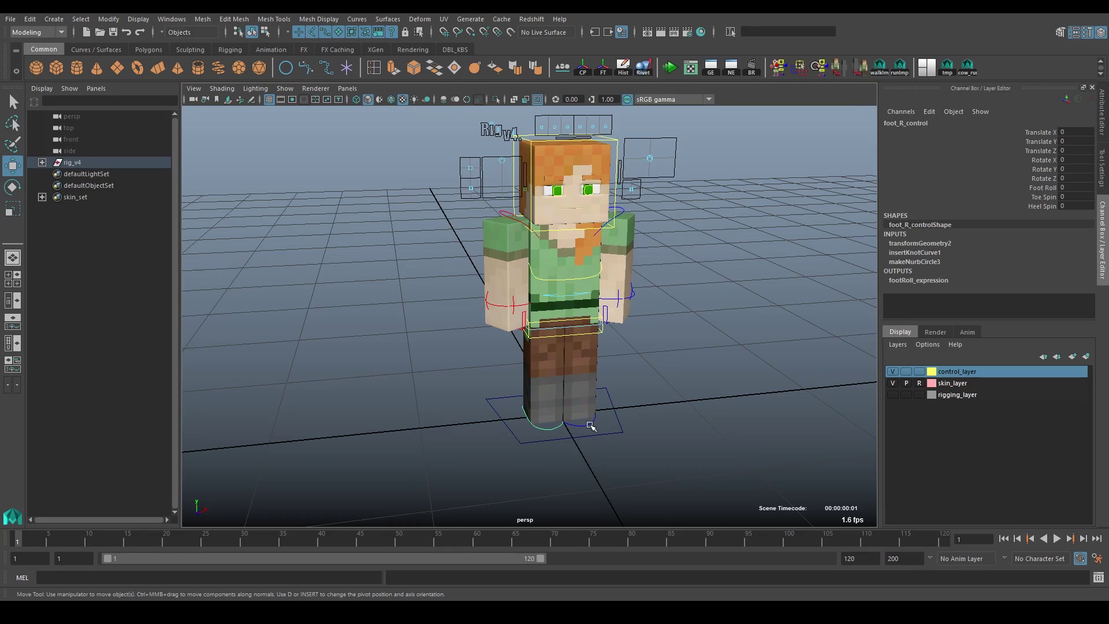
shift+click(586, 424)
drag(533, 374, 529, 361)
key(ctrl+z)
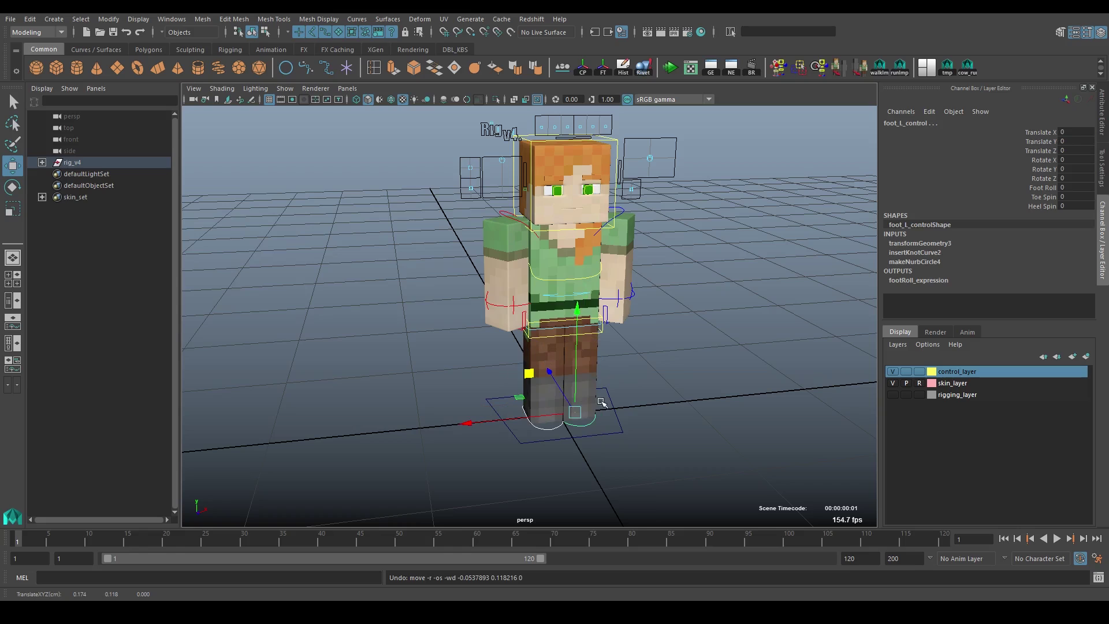
Try further moves of the two selected foot controls in different directions, undoing each one.
drag(601, 403, 583, 376)
key(ctrl+z)
scroll(575, 375, up, 3)
drag(538, 410, 547, 397)
key(ctrl+z)
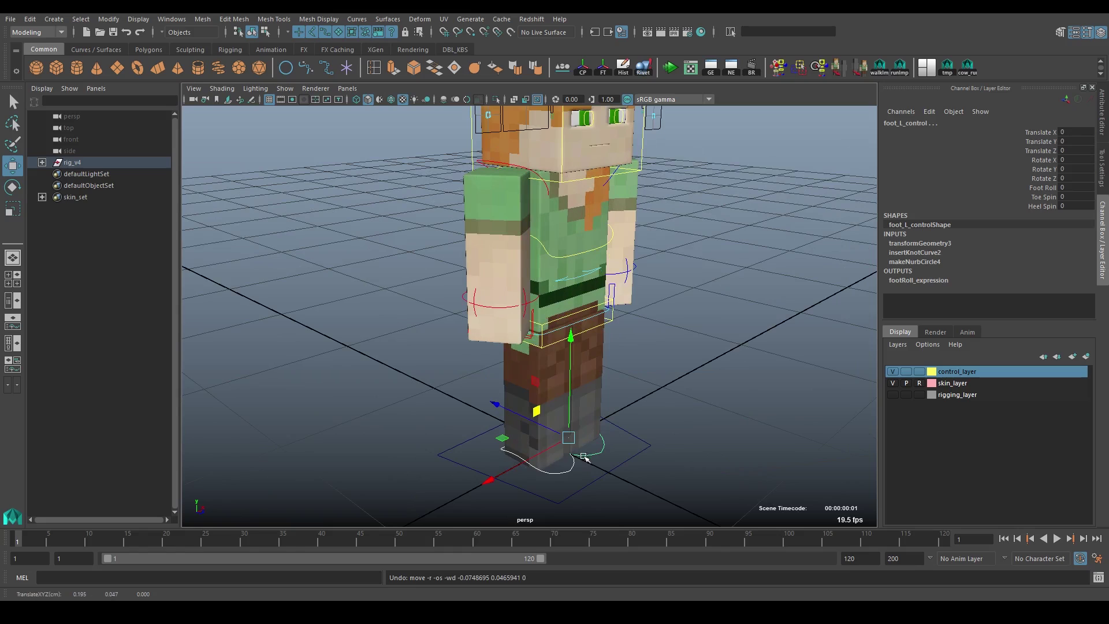
key(w)
drag(612, 439, 614, 374)
key(ctrl+z)
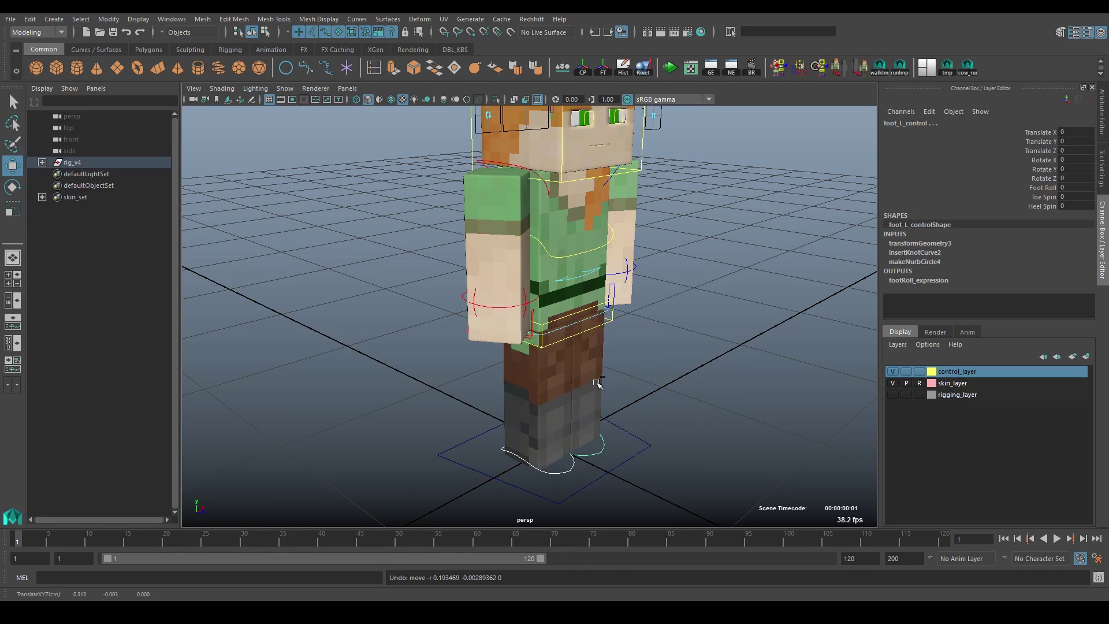
Select the root control at the hips, try moving the body with it, and undo the move.
drag(657, 406, 541, 363)
scroll(556, 371, down, 3)
scroll(556, 371, up, 3)
click(534, 341)
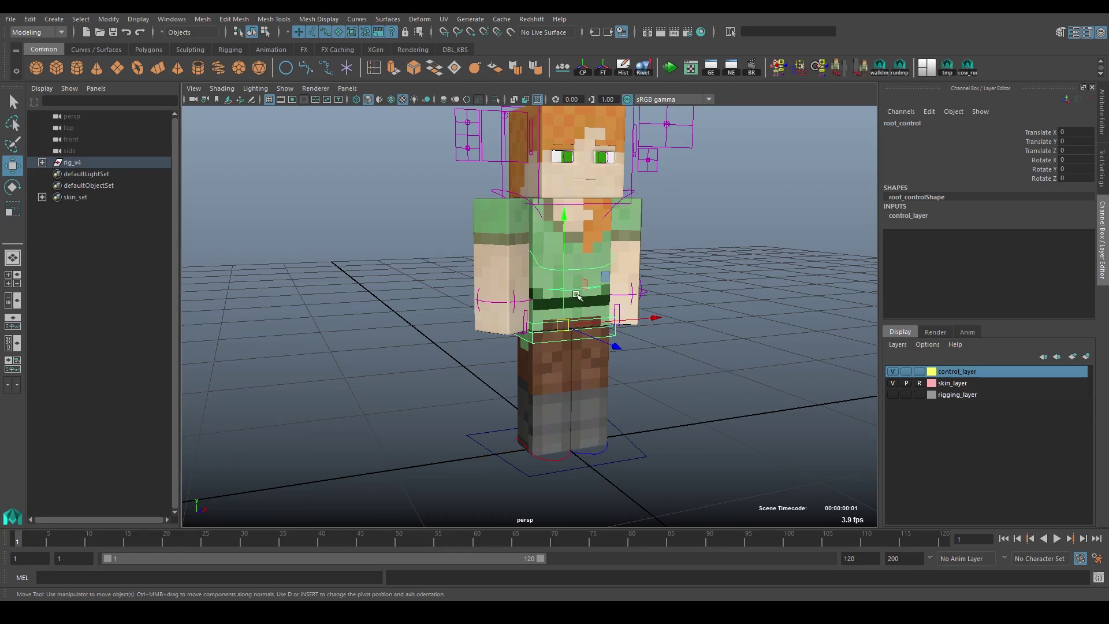
click(372, 302)
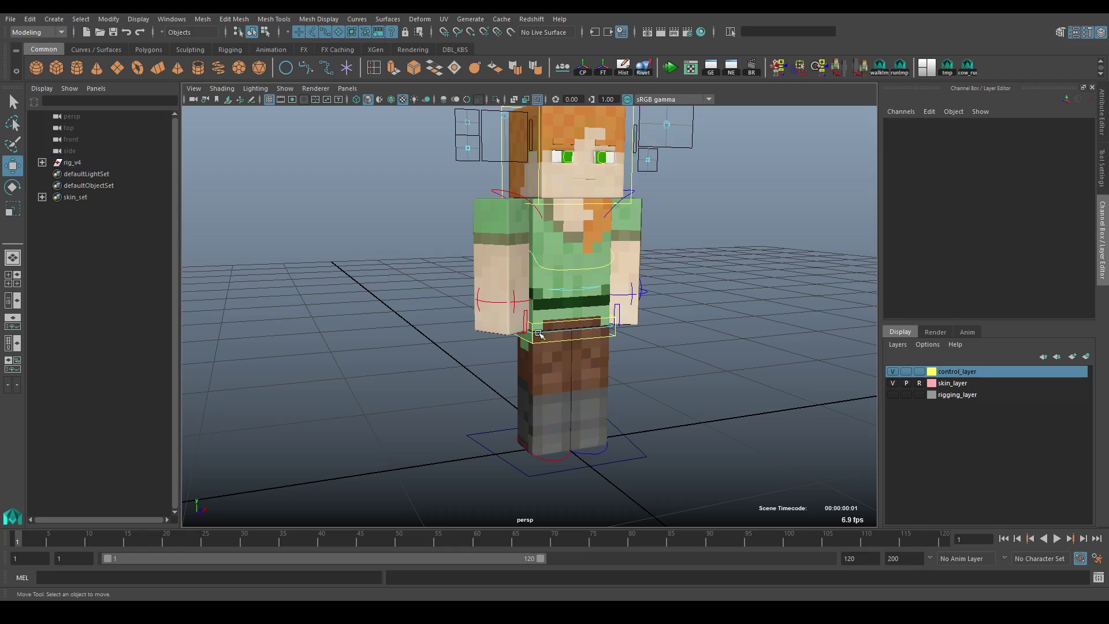
click(535, 342)
drag(600, 287, 520, 311)
key(ctrl+z)
Select the torso control, try the Rotate tool on it, undo the change, and clear the selection.
click(559, 272)
key(e)
key(ctrl+z)
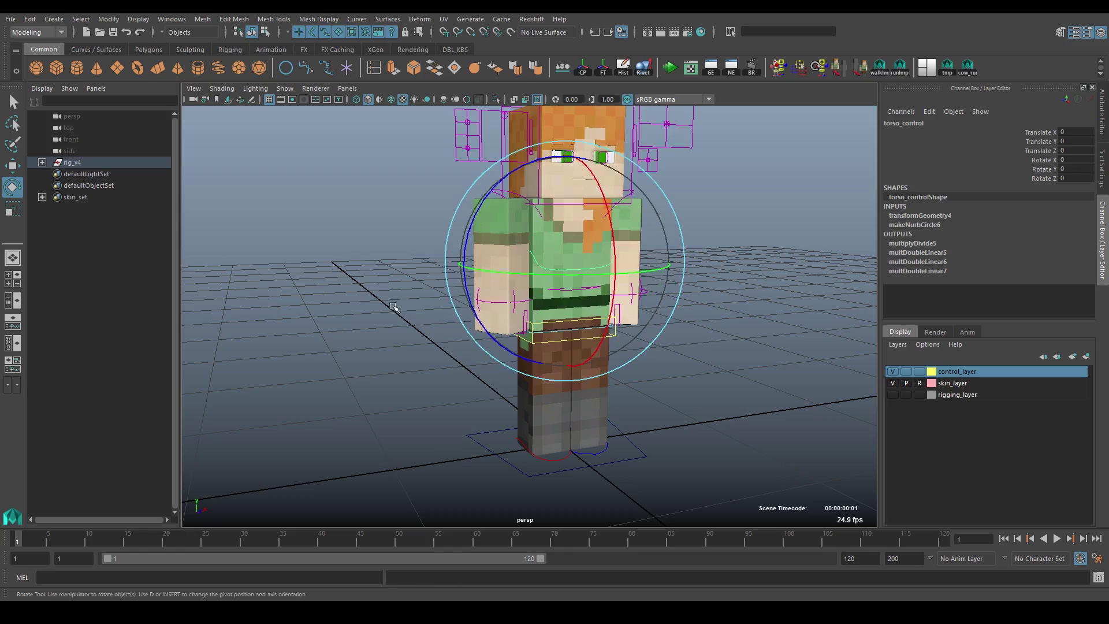
click(397, 307)
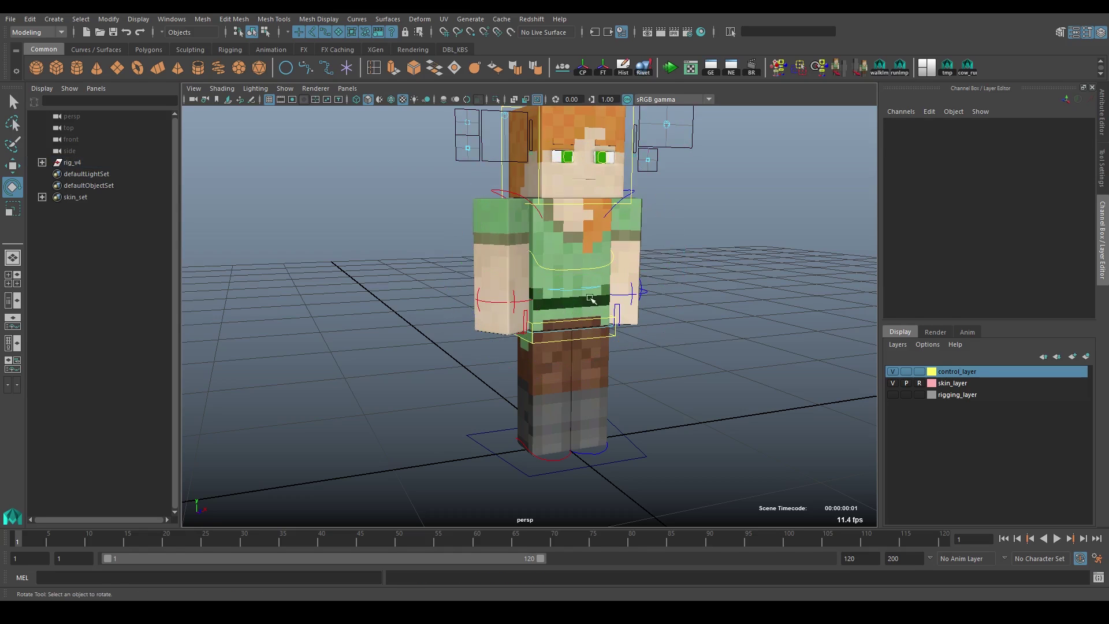
Select the IK controls of both arms, try moving them together, and undo the moves.
scroll(555, 312, up, 4)
alt+drag(551, 347, 525, 348)
scroll(526, 349, down, 4)
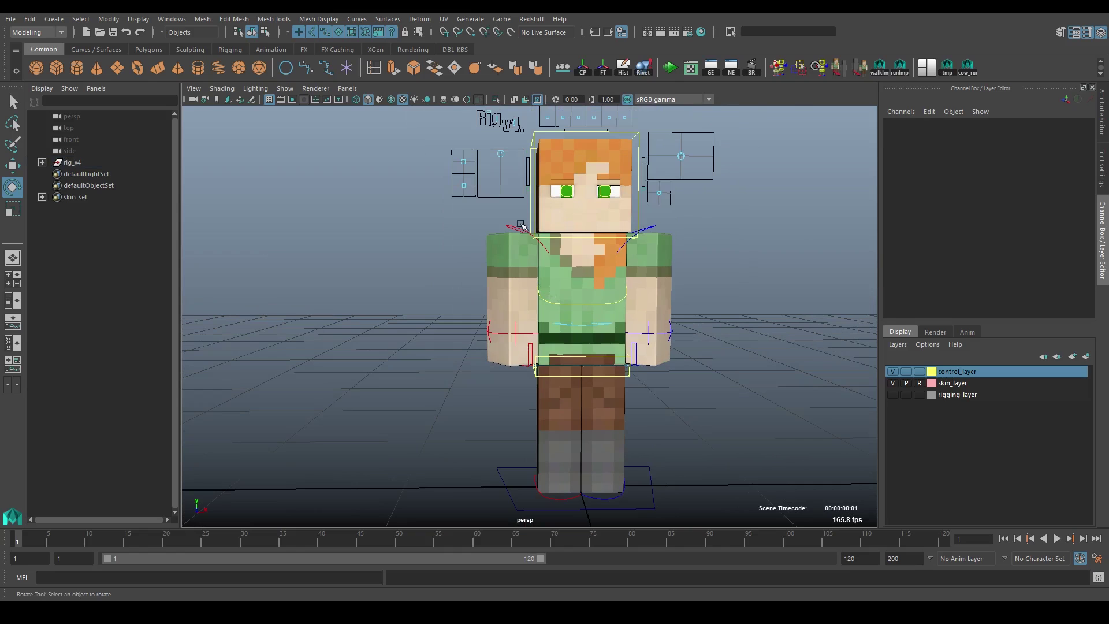
click(517, 332)
shift+click(649, 332)
key(w)
drag(597, 283, 623, 268)
key(ctrl+z)
key(ctrl+z)
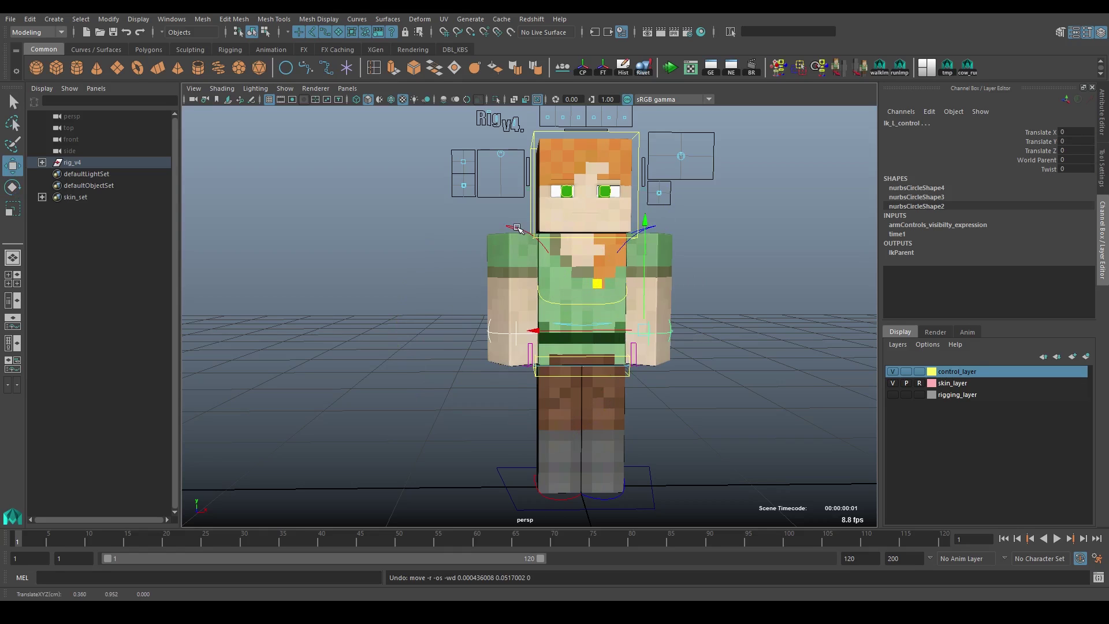
Select the shoulder offset controls of both arms and set their Ik Influence to 0.
click(517, 229)
shift+click(645, 231)
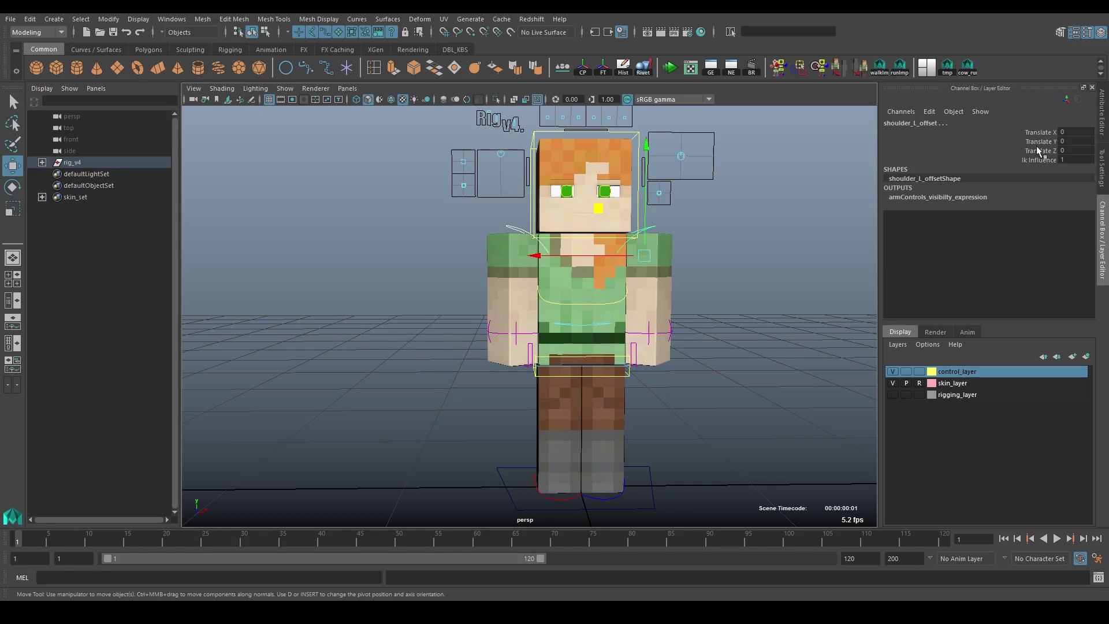
click(1074, 160)
text(0)
key(Return)
Select the right arm's elbow and shoulder controls, try the Rotate tool on them, and undo back through the Ik Influence change.
alt+drag(470, 342, 504, 327)
click(497, 293)
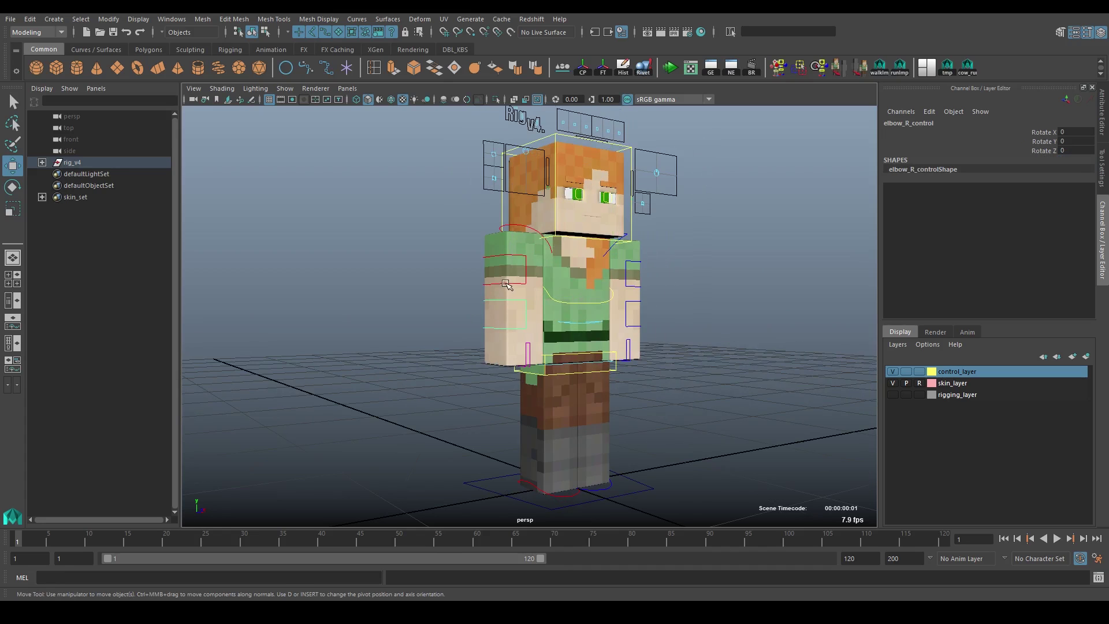
key(Up)
key(e)
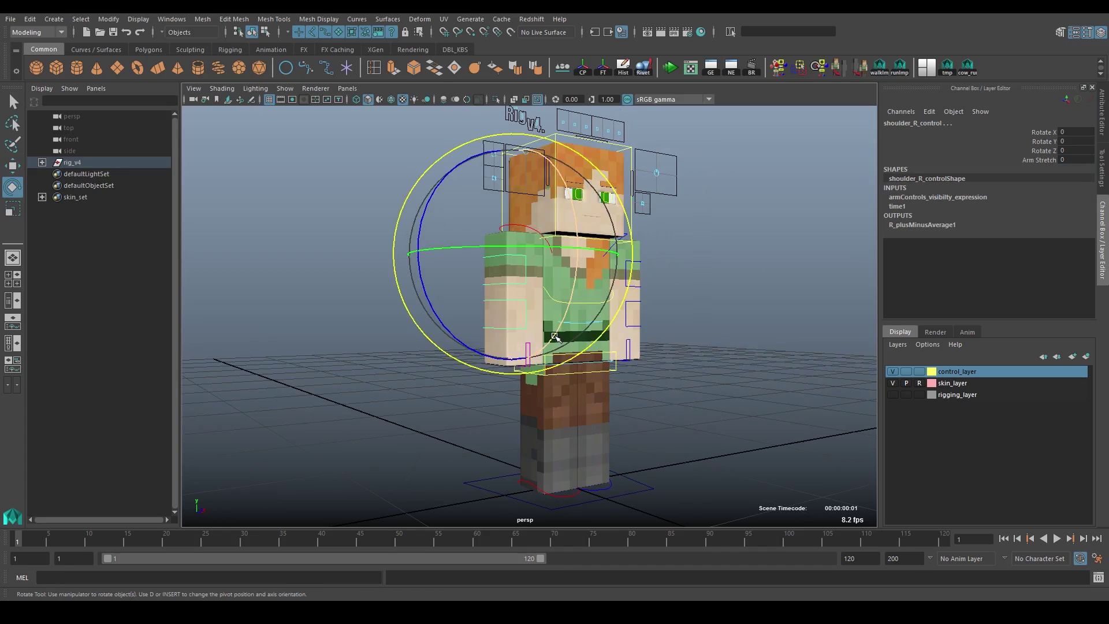
key(ctrl+z)
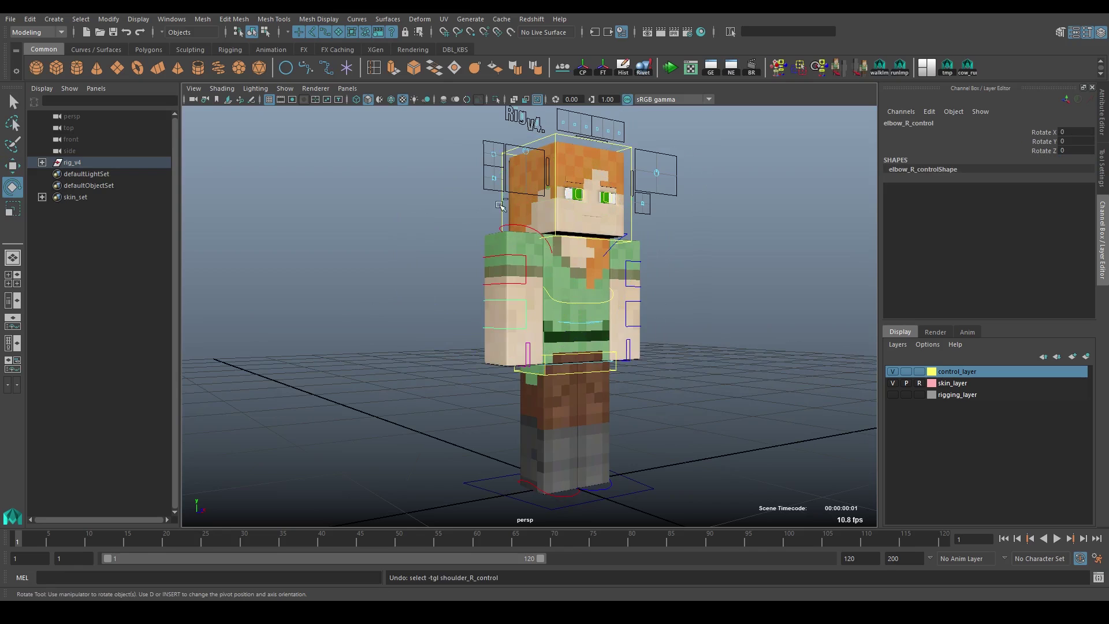
key(ctrl+z)
key(ctrl+z)
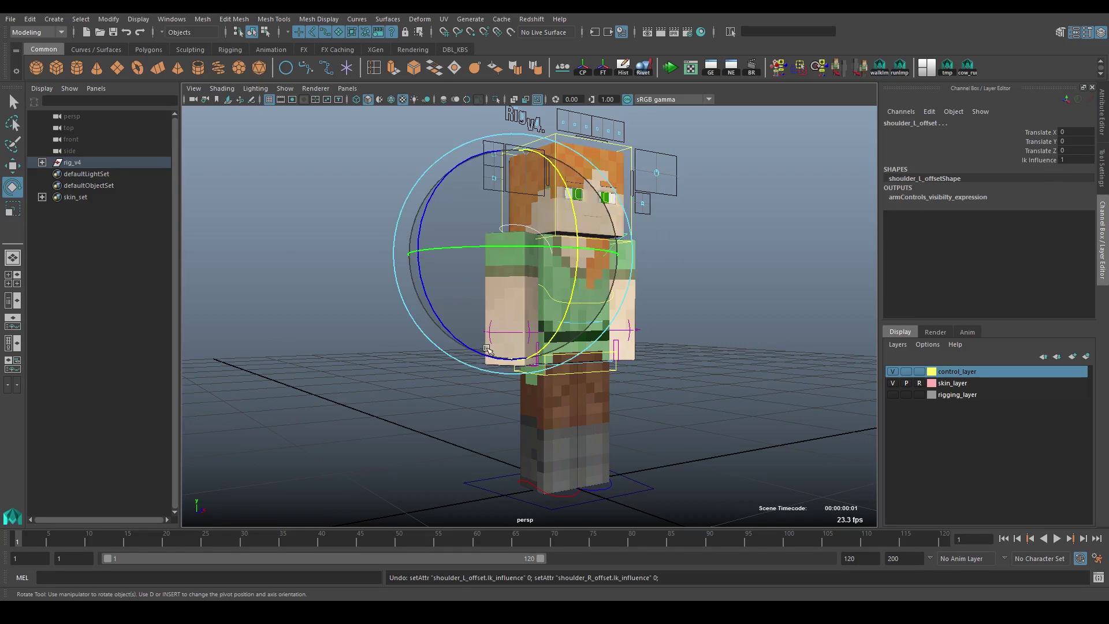
Select the IK controls of both arms and move them forward and up to about Translate Y 2.218 and Z 3.917.
alt+drag(487, 350, 445, 371)
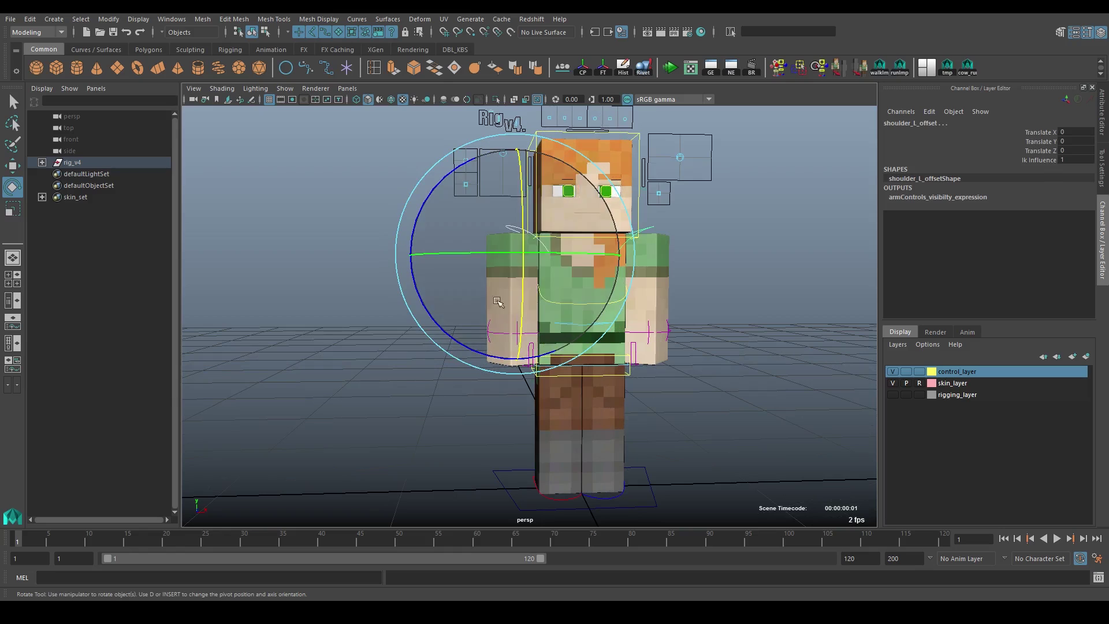
click(407, 376)
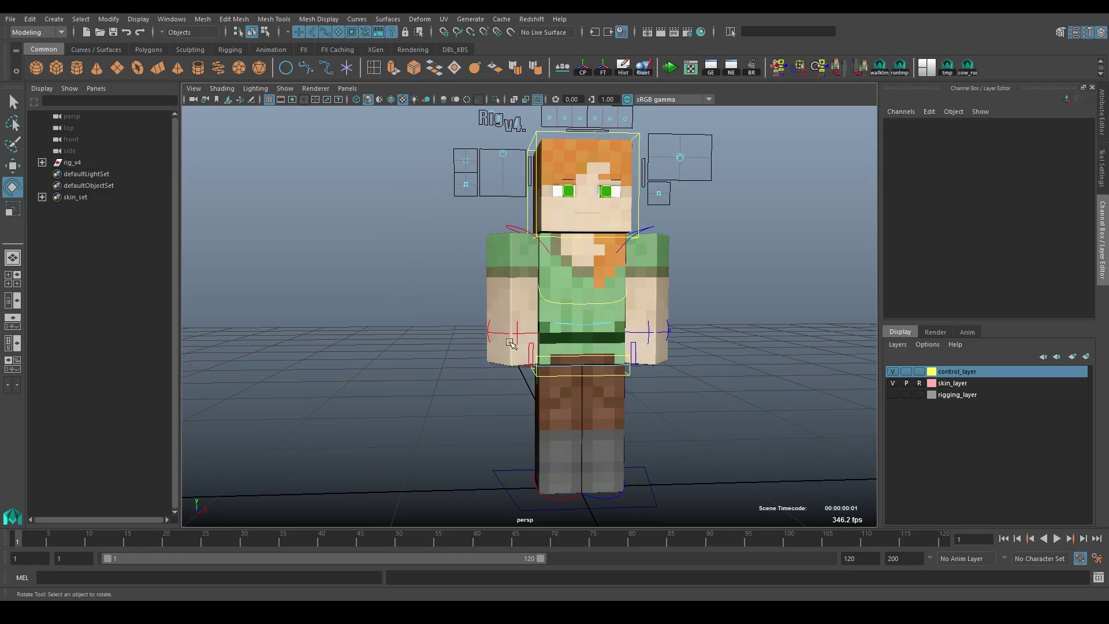
click(518, 333)
alt+drag(518, 333, 622, 322)
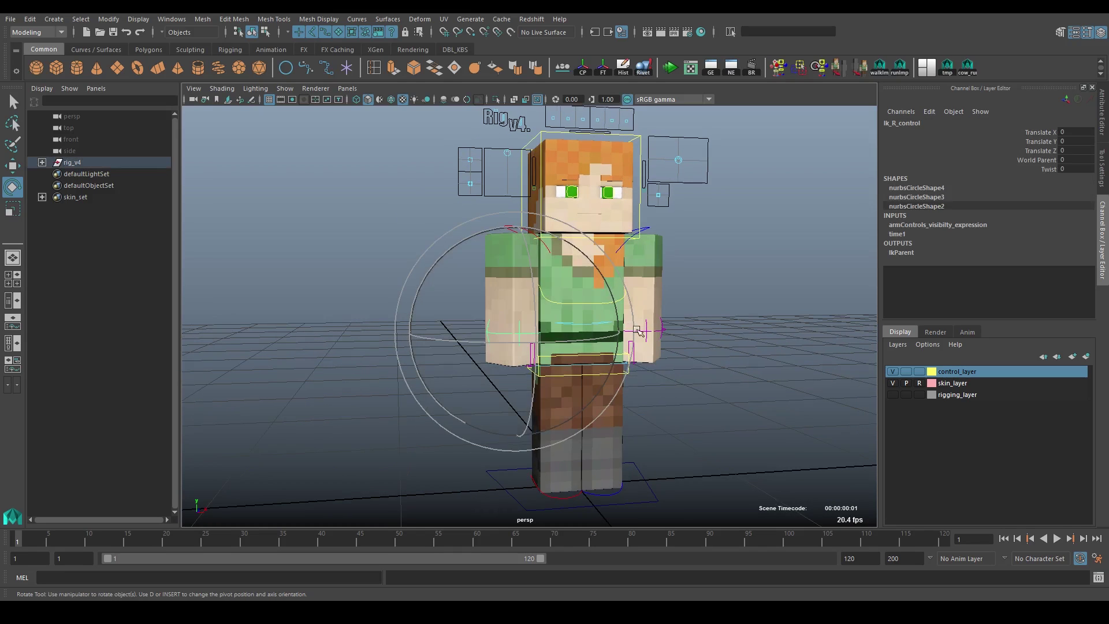
key(w)
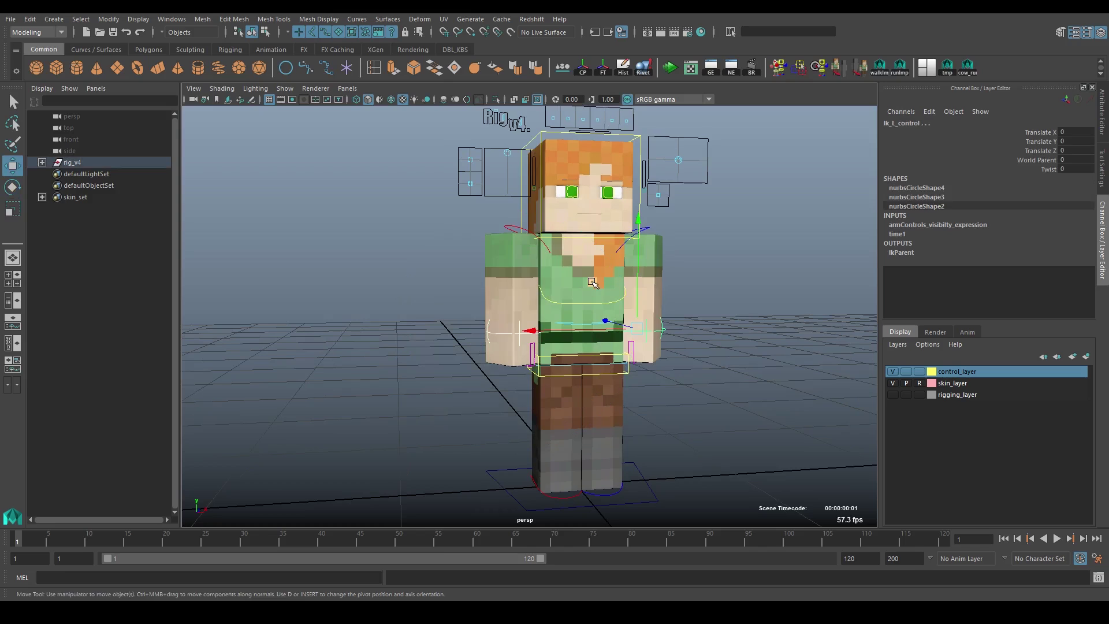
alt+drag(508, 324, 529, 277)
alt+right_drag(529, 277, 583, 314)
alt+drag(535, 298, 540, 327)
drag(507, 277, 474, 283)
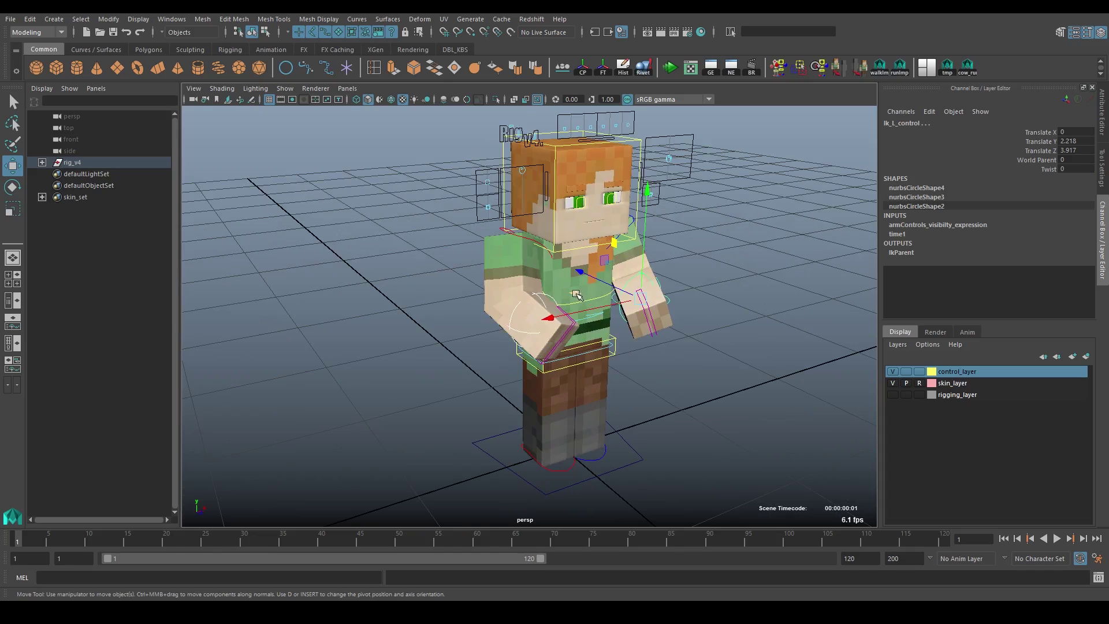
Raise and spread both arm IK controls further to about Translate X -1.332, Y 5.366 and Z 3.987.
drag(577, 295, 579, 269)
alt+drag(593, 274, 697, 285)
drag(538, 259, 552, 246)
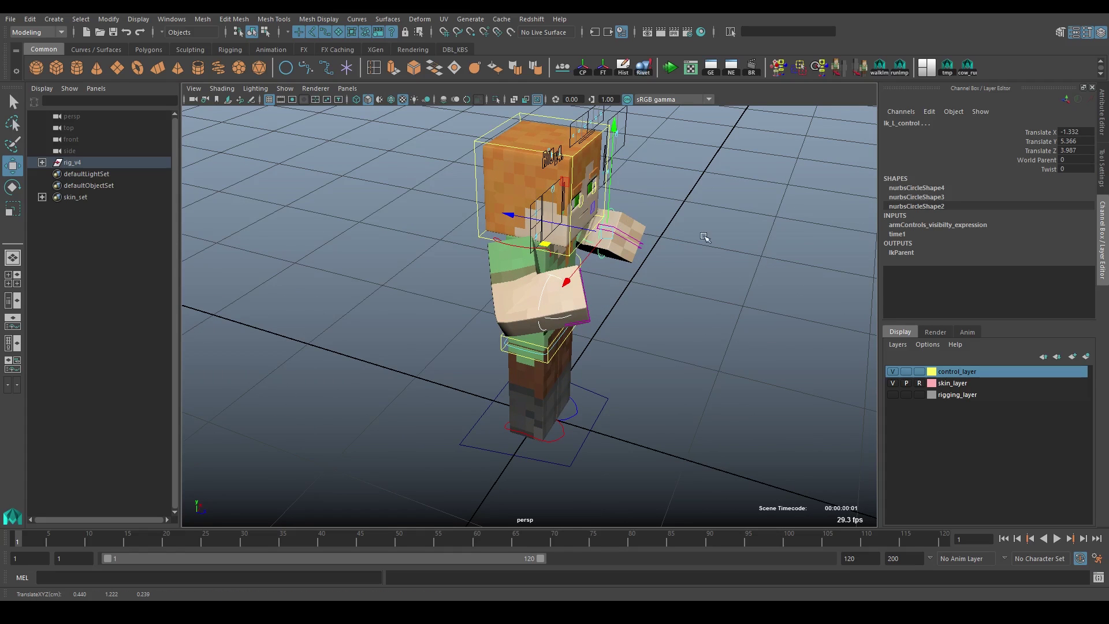
Set the Twist of both arm IK controls to 7.5 and view the arms from the front.
click(1043, 168)
middle_drag(635, 287, 647, 314)
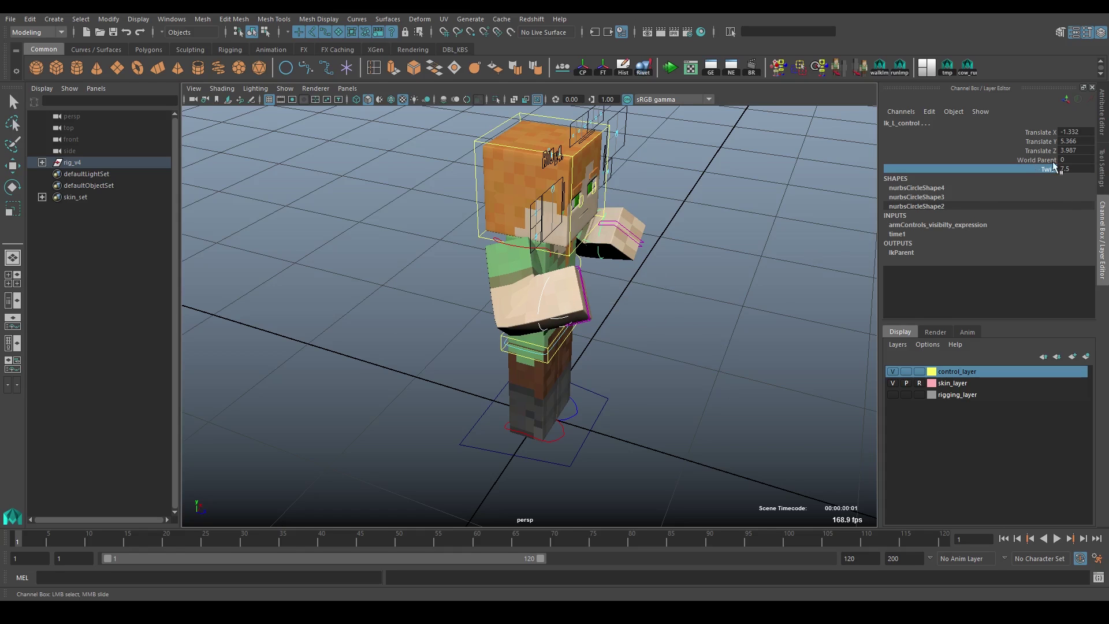
alt+drag(653, 281, 757, 264)
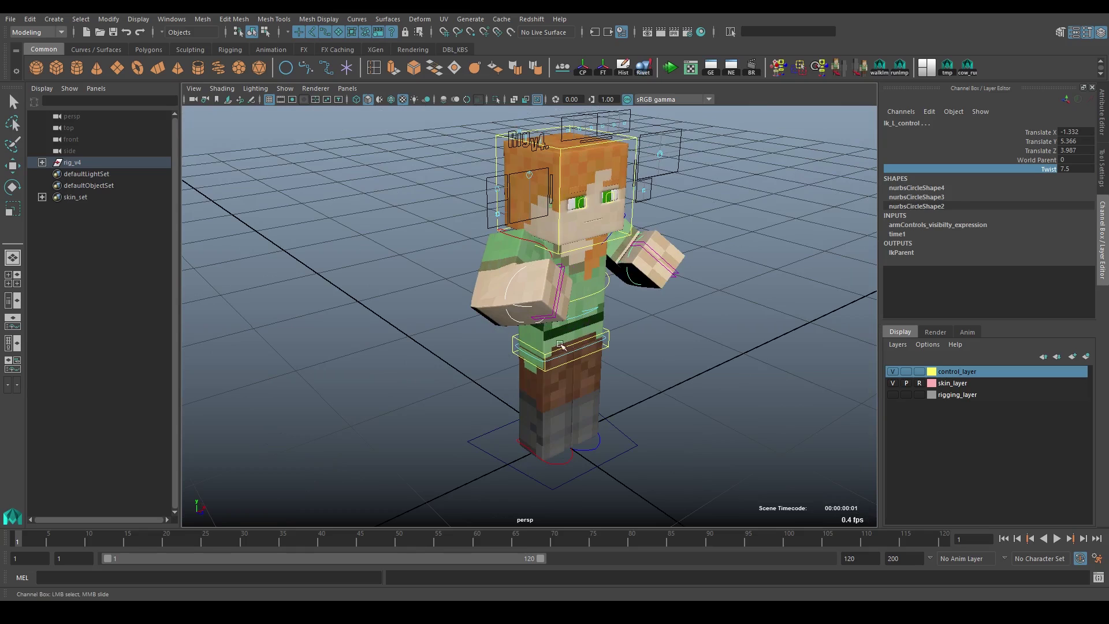
Select the root control at the hips, try transforming the body with the arms raised, undo the change, and clear the selection.
click(544, 355)
key(w)
alt+drag(614, 344, 514, 341)
key(e)
key(ctrl+z)
click(418, 344)
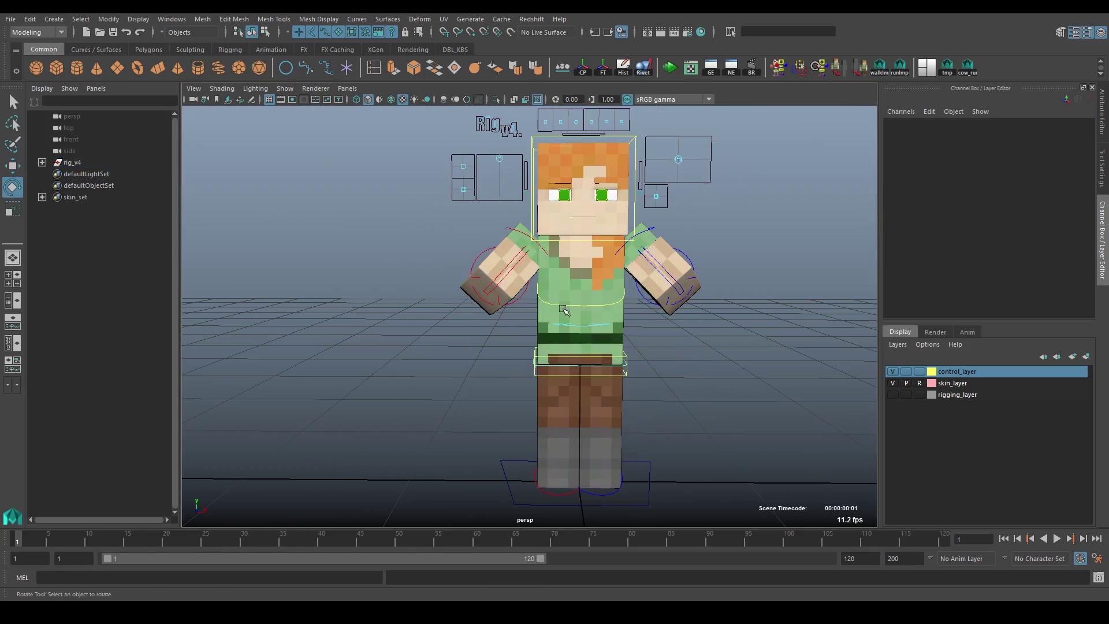
Select the torso control, try rotating it with the arms raised, undo the rotation, and clear the selection.
click(564, 307)
drag(563, 306, 539, 298)
key(ctrl+z)
click(396, 332)
Select the IK controls of both arms and set their World Parent to 1.
click(474, 267)
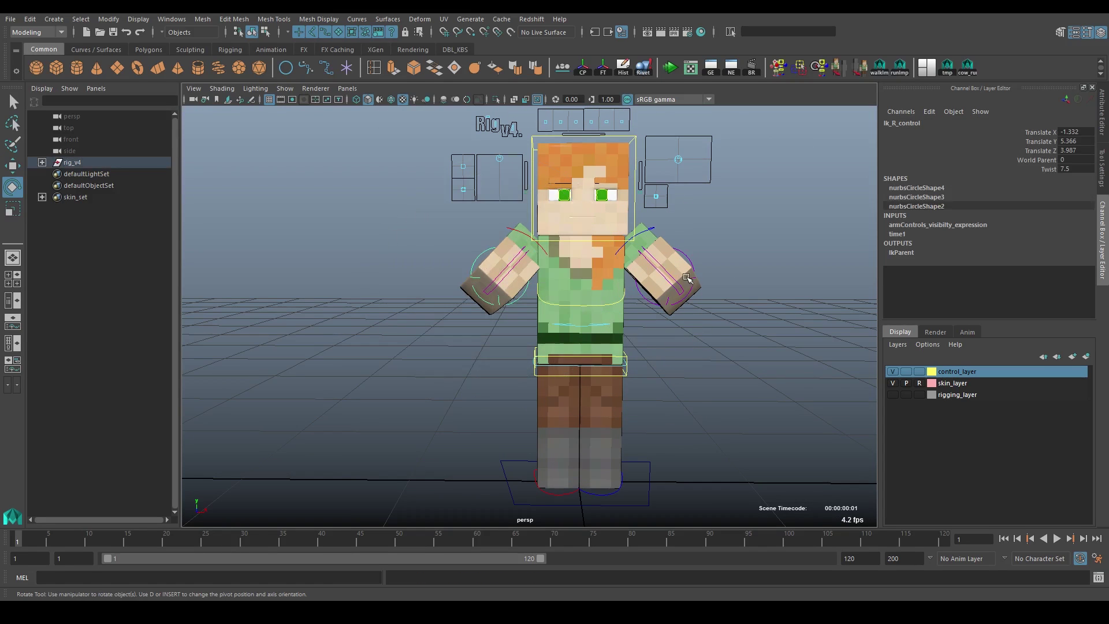
shift+click(689, 259)
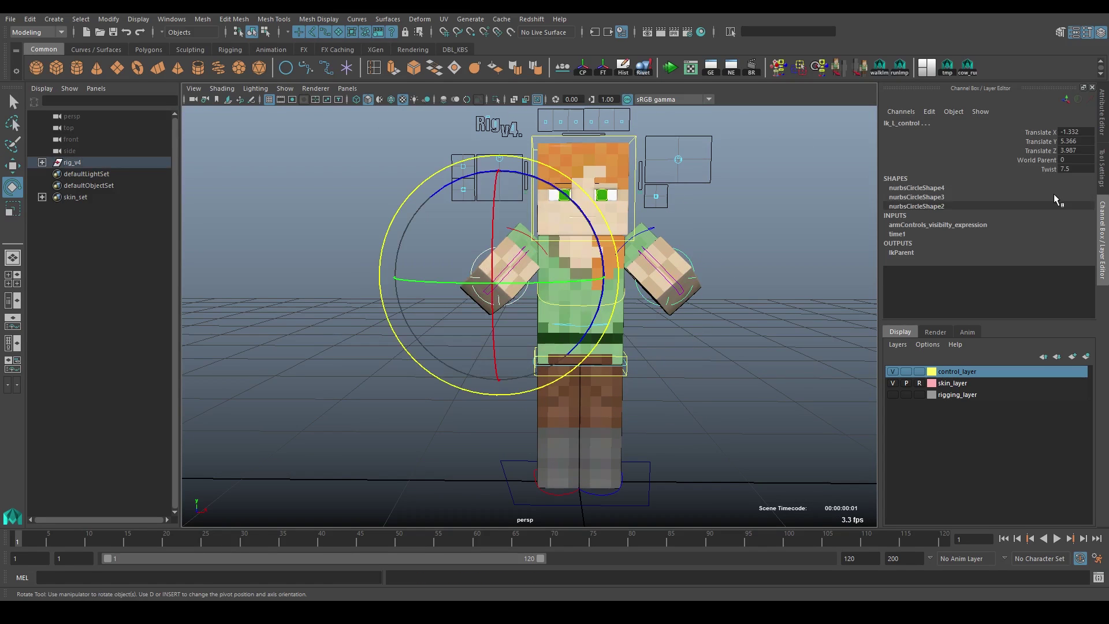
click(1063, 160)
text(1)
key(Return)
Select the root control, try rotating the body with the arms parented to the world, and undo the last changes.
click(753, 319)
click(571, 358)
drag(515, 357, 578, 335)
alt+drag(641, 315, 616, 344)
key(ctrl+z)
key(ctrl+z)
key(ctrl+z)
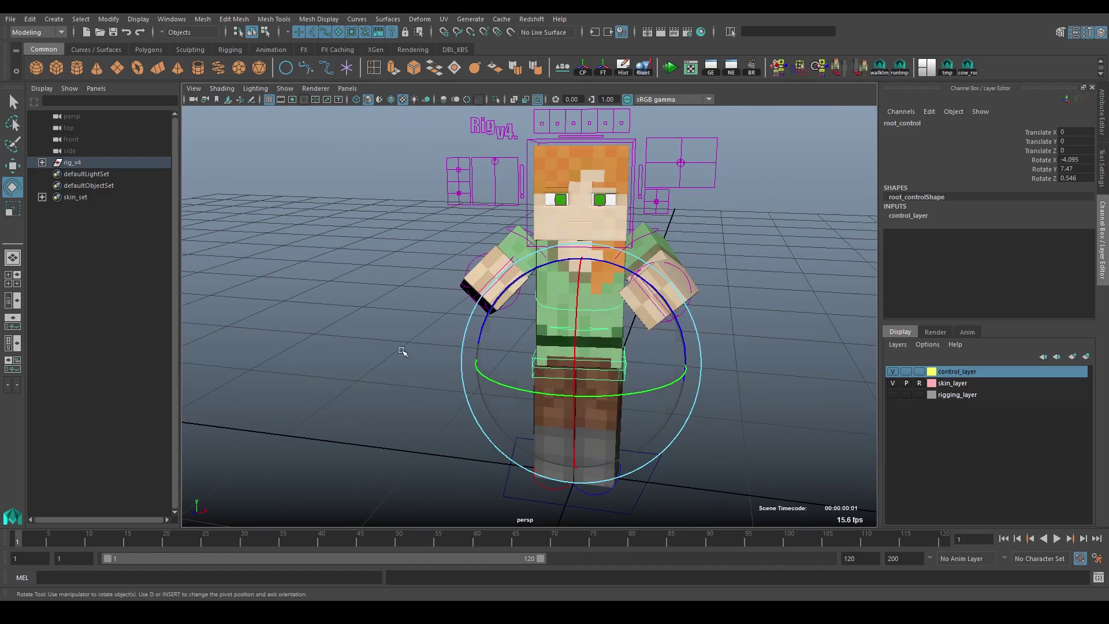
Select the IK controls of both arms again and set their World Parent back to 0.
alt+drag(362, 321, 410, 309)
click(411, 309)
click(479, 259)
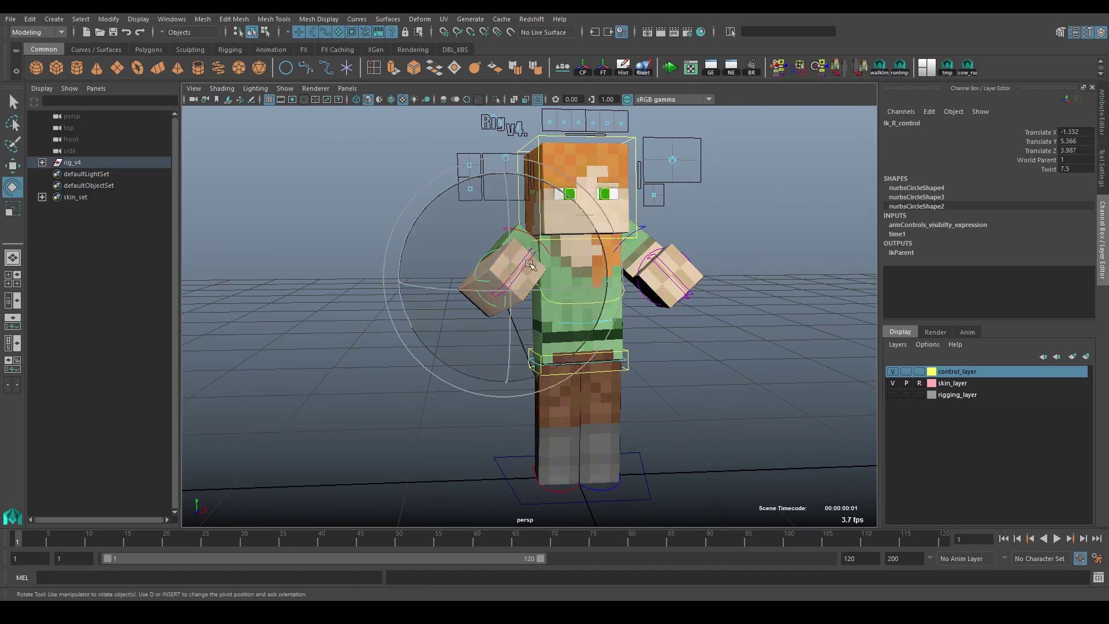
shift+click(662, 250)
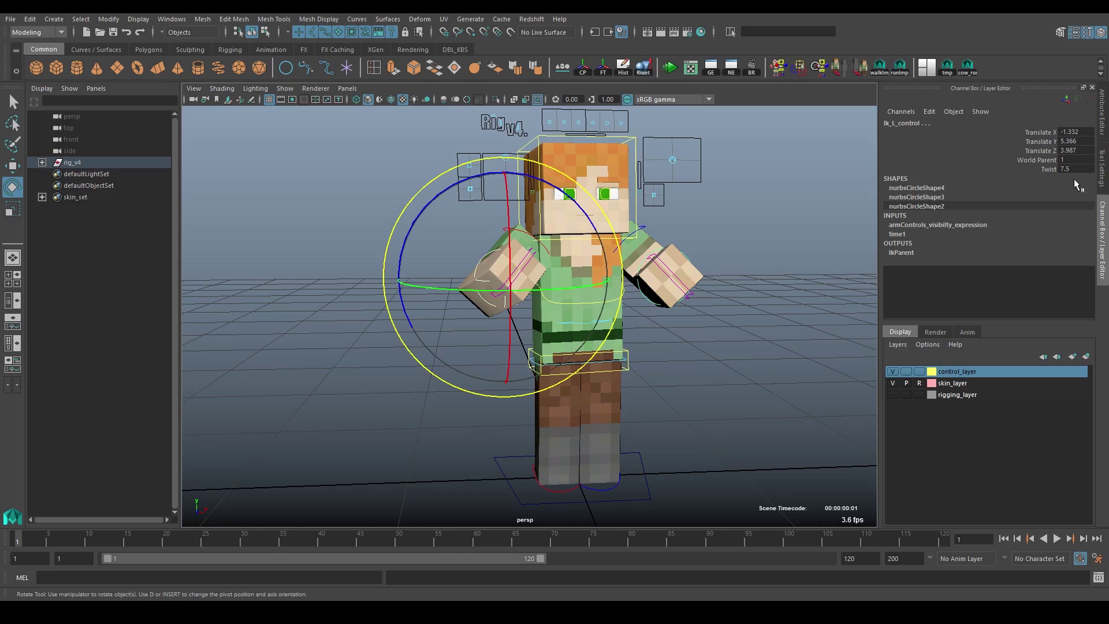
click(1071, 160)
text(0)
key(Return)
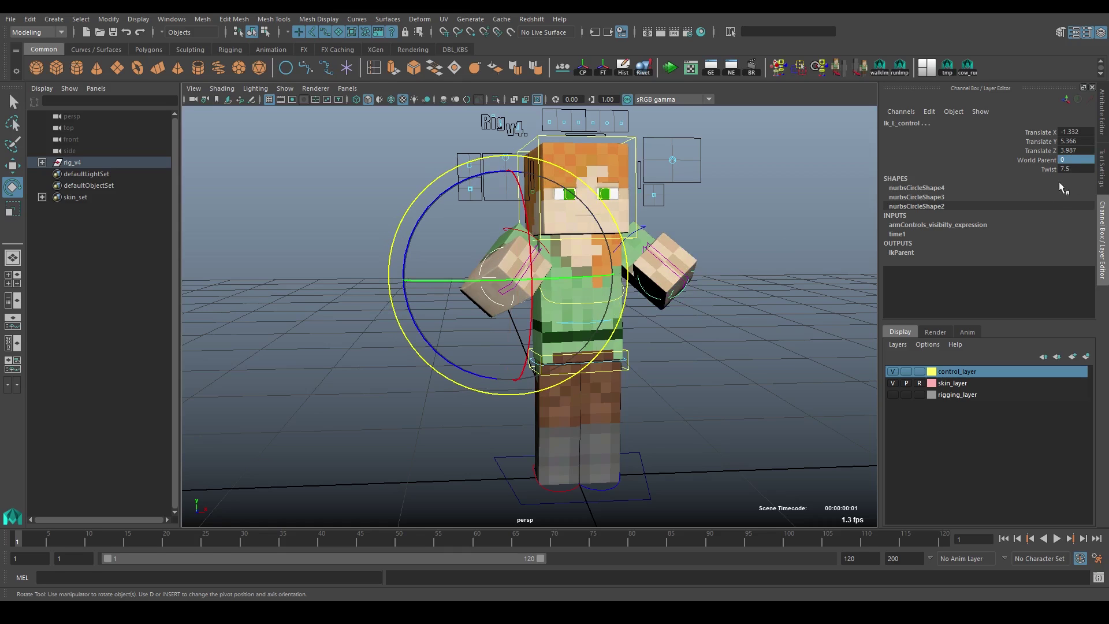
Reset all translate channels and the Twist of both arm IK controls to 0.
drag(1071, 167, 1072, 132)
text(0)
key(Return)
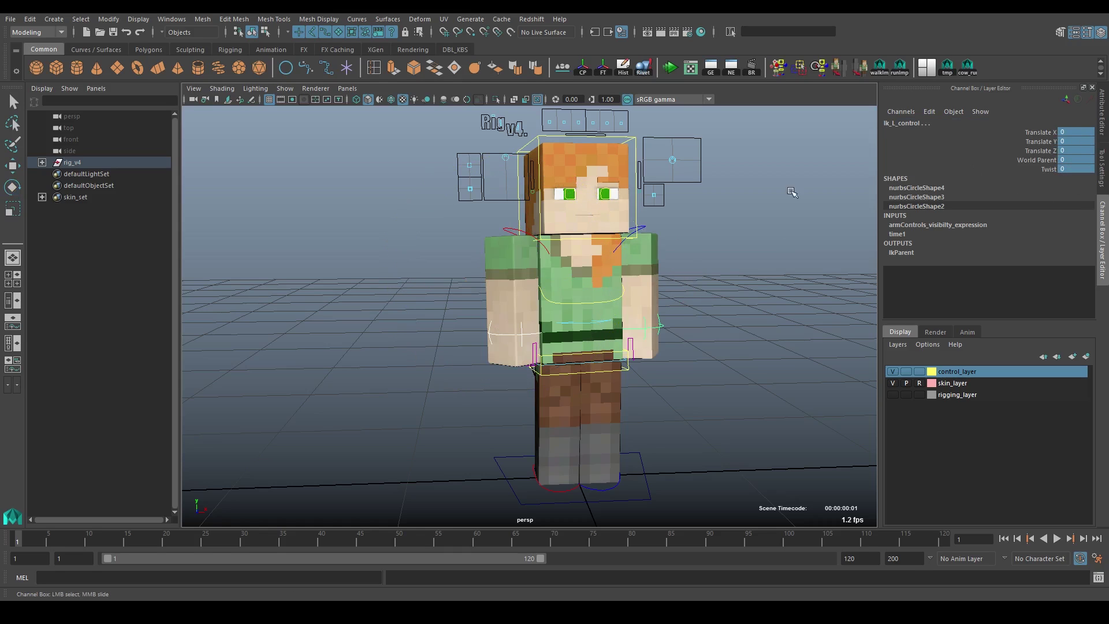
Select the root control, reset its Rotate X, Y and Z to 0, and clear the selection.
click(559, 361)
key(e)
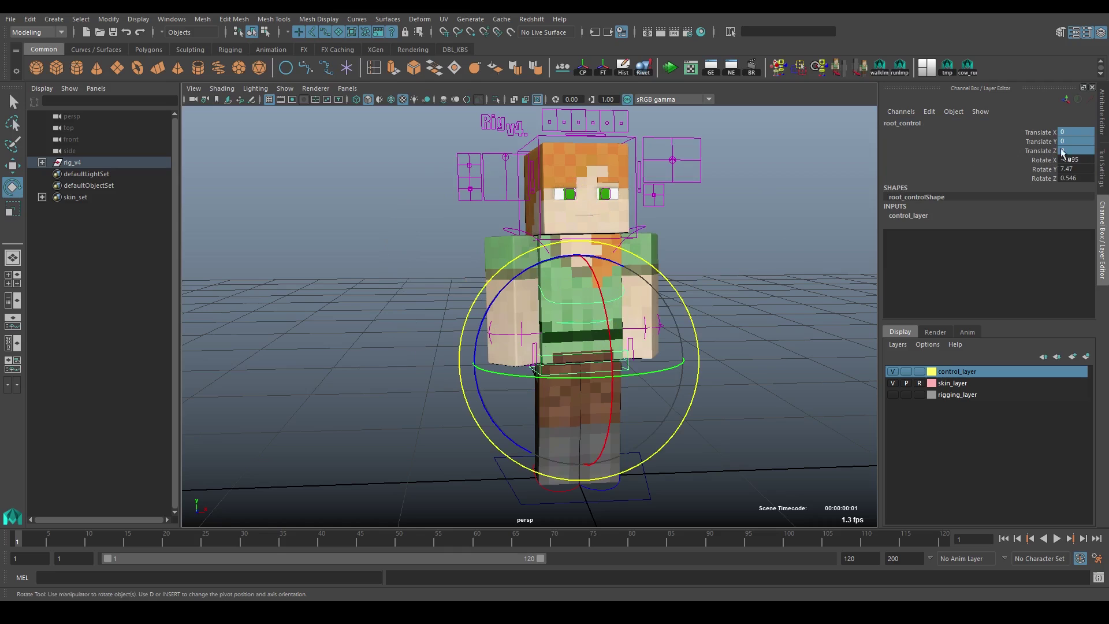
drag(1073, 160, 1075, 178)
text(0)
key(Return)
click(487, 224)
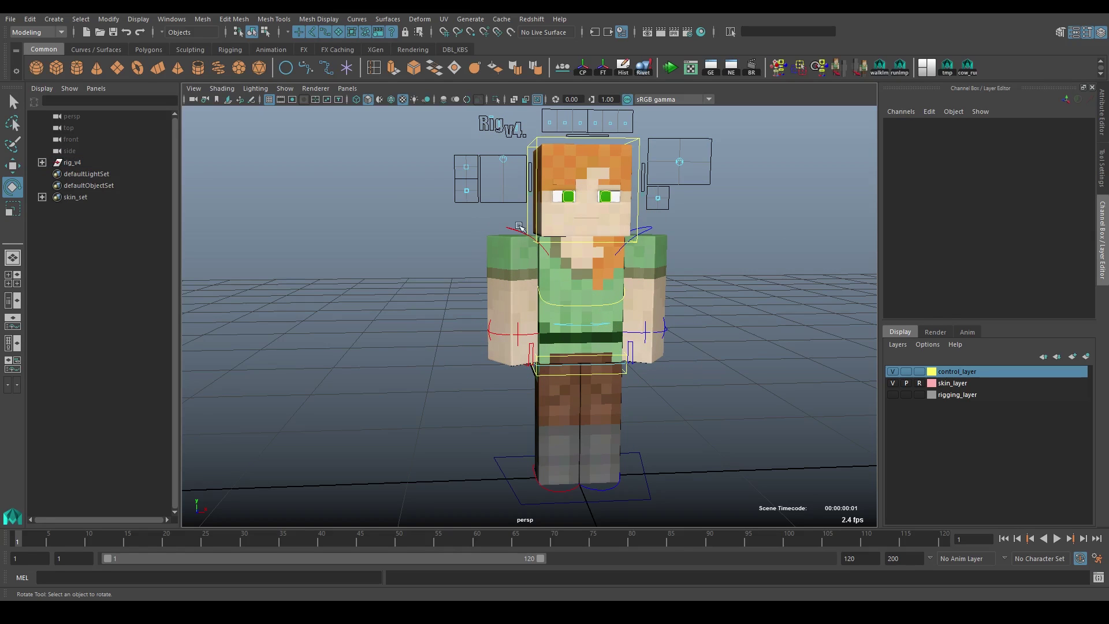
Select the shoulder offset controls of both arms, try moving them outward and up, and undo the move.
click(518, 227)
key(w)
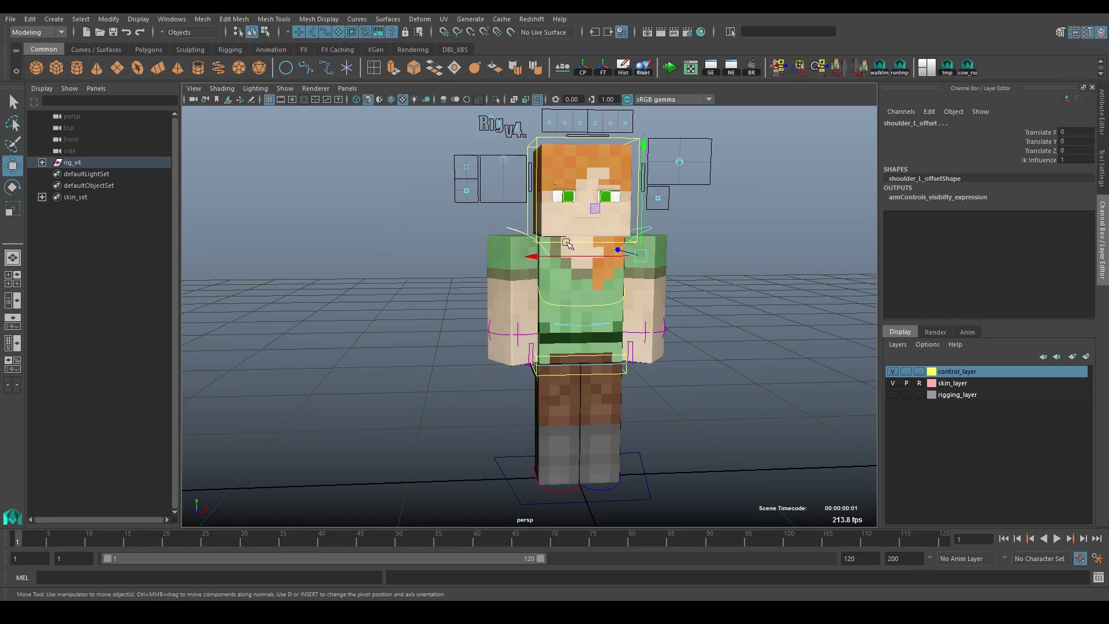
drag(566, 246, 603, 208)
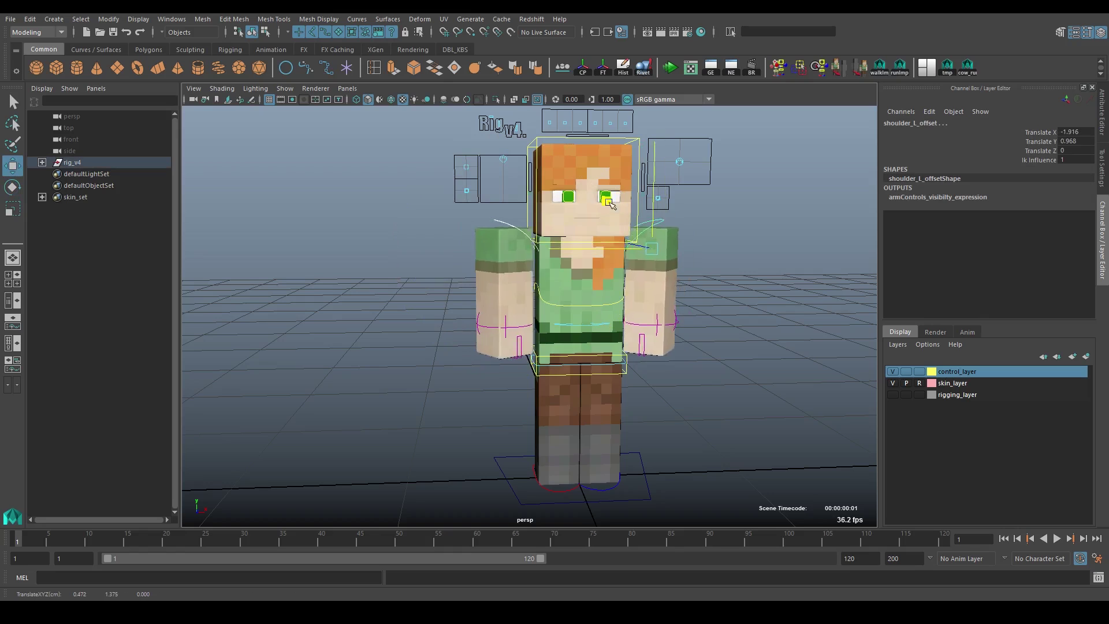
key(ctrl+z)
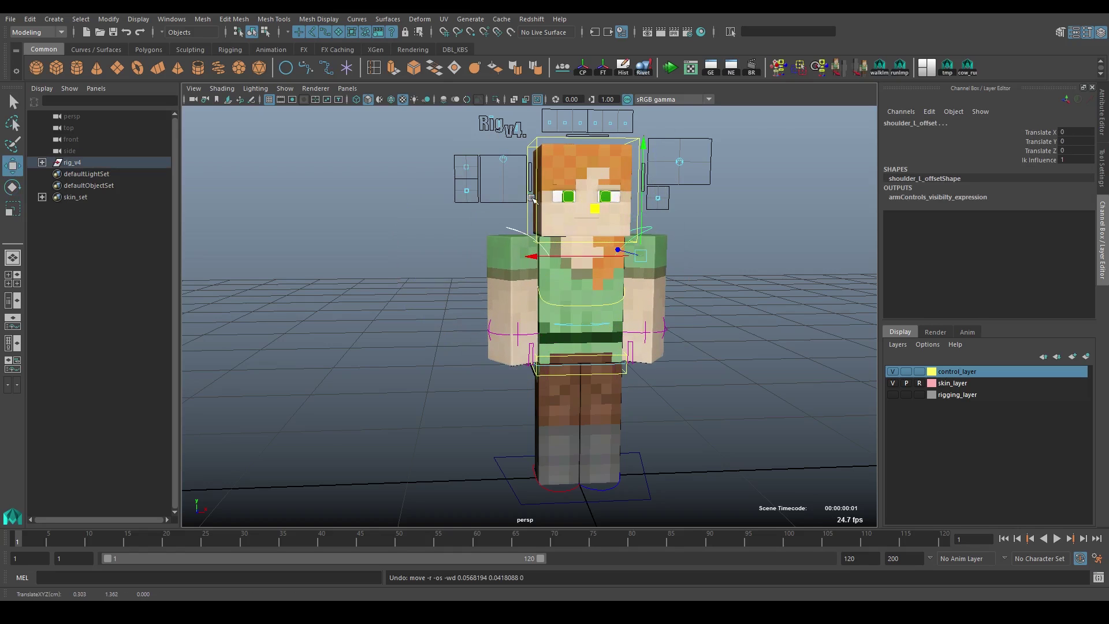
Try moving both shoulder offset controls inward to about 0.817 in X, and reset Translate X to 0.
scroll(575, 225, up, 5)
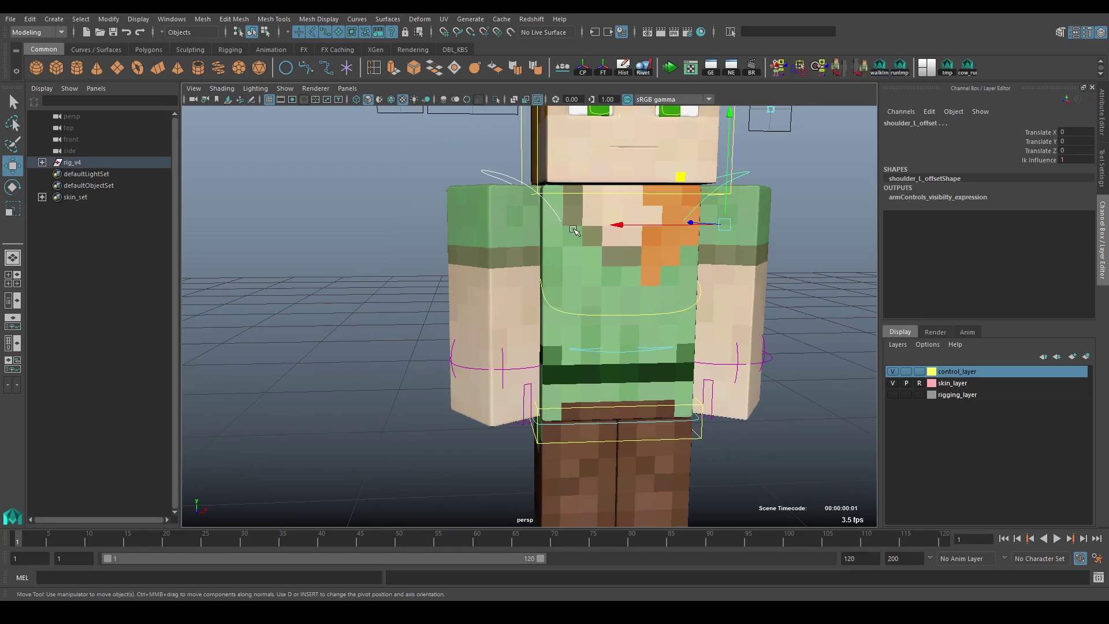
scroll(575, 231, down, 3)
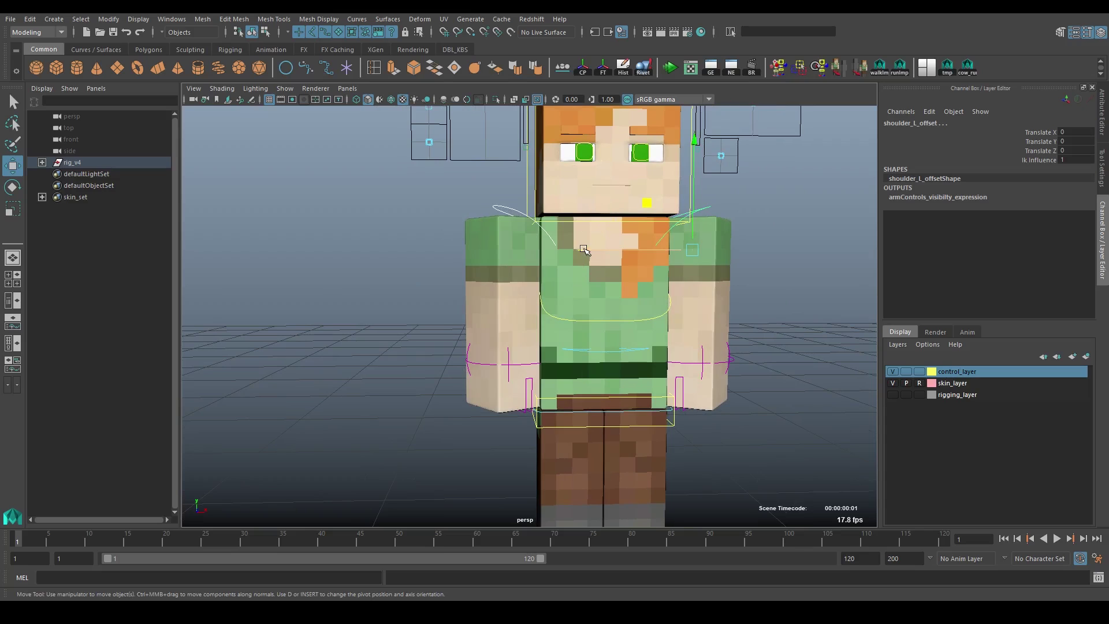
drag(583, 249, 559, 250)
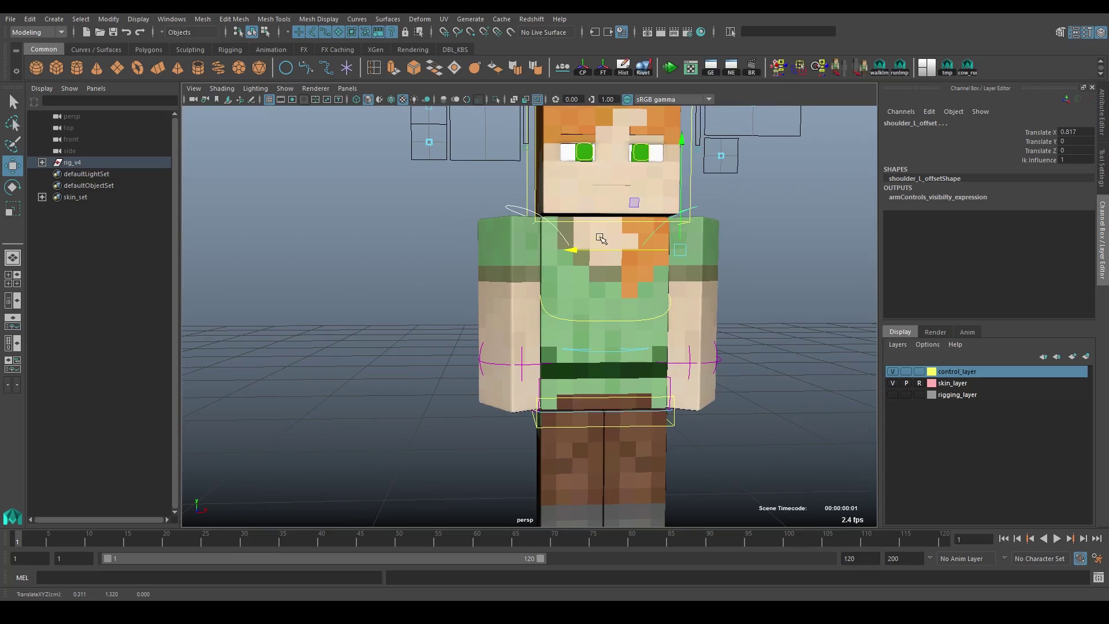
scroll(546, 232, down, 2)
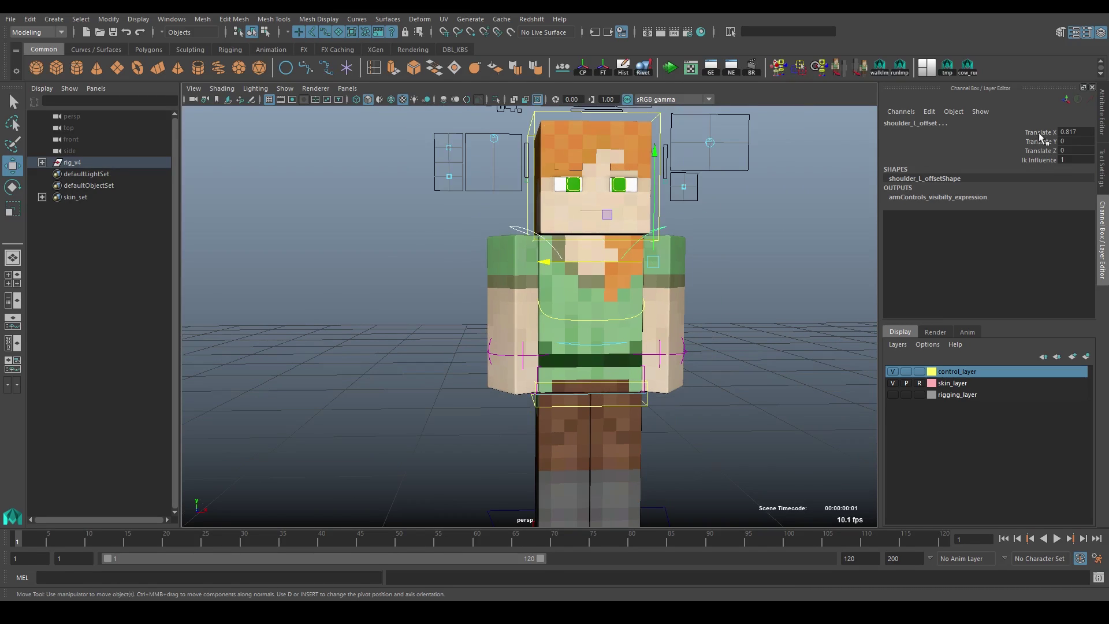
click(1068, 132)
text(0)
key(Return)
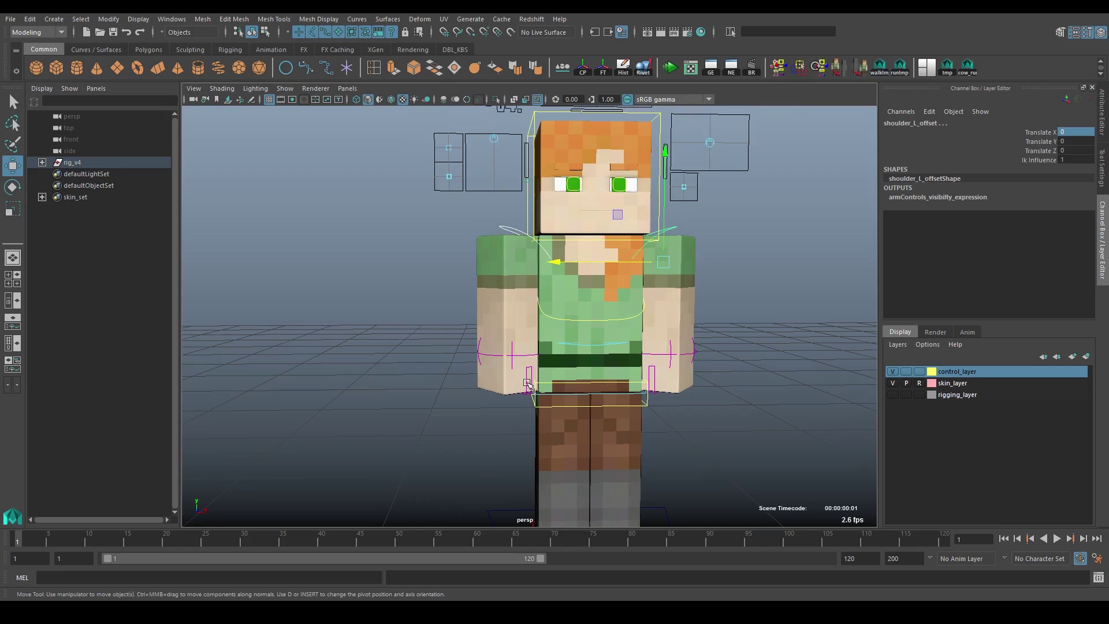
Select the wrist controls of both arms, try rotating the hands, and undo the rotation.
click(528, 378)
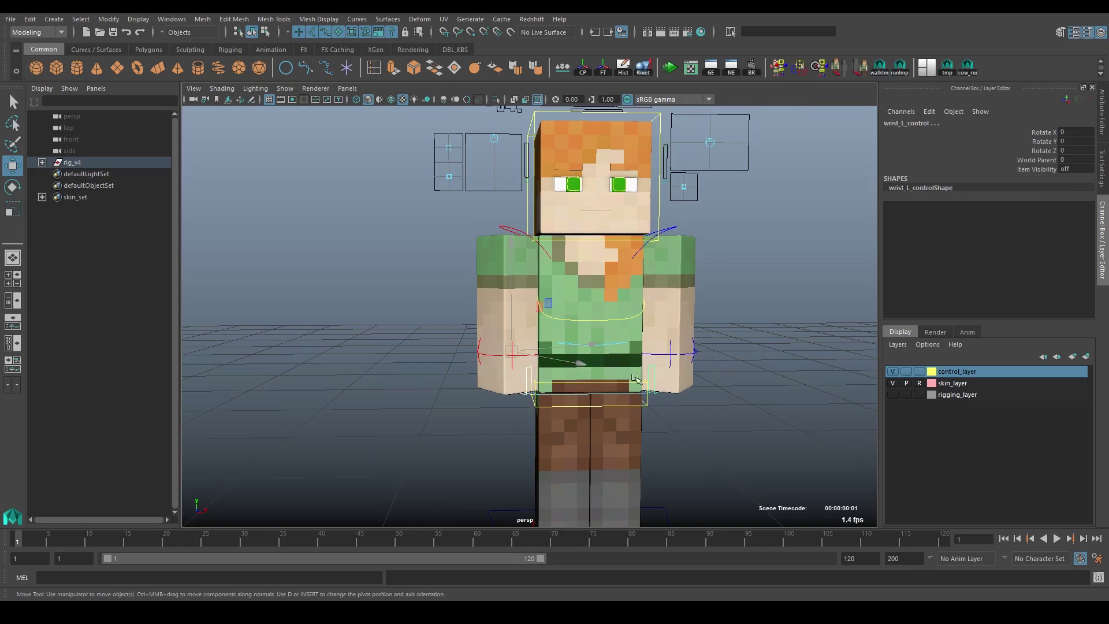
key(e)
drag(630, 352, 617, 324)
key(ctrl+z)
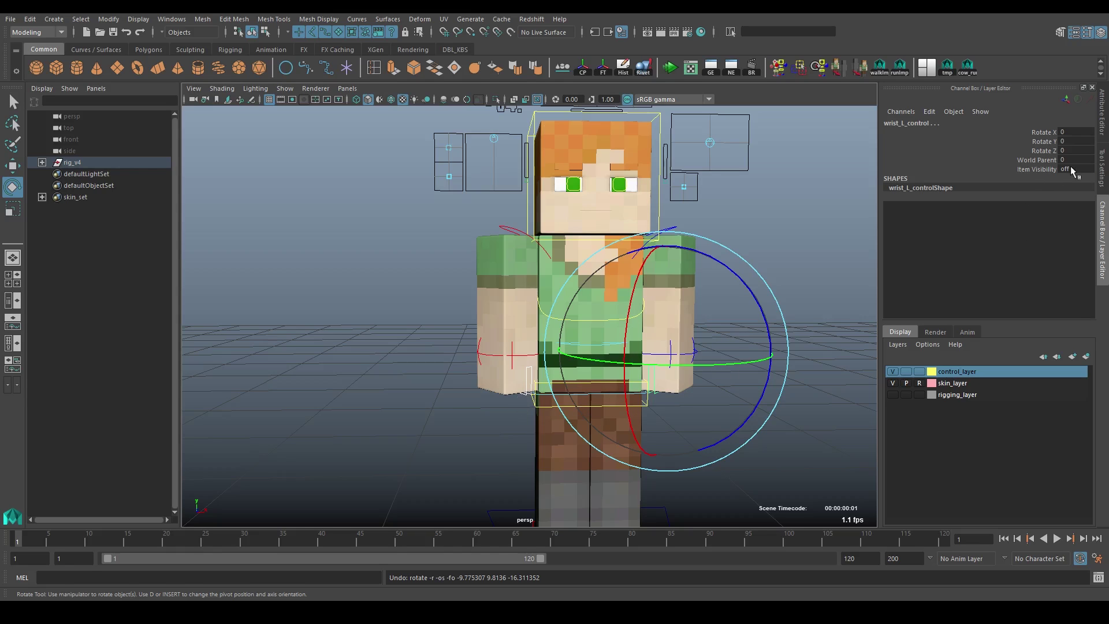
Turn Item Visibility on for both wrist controls and view the items held in the hands.
alt+drag(696, 358, 690, 337)
alt+right_drag(690, 337, 708, 310)
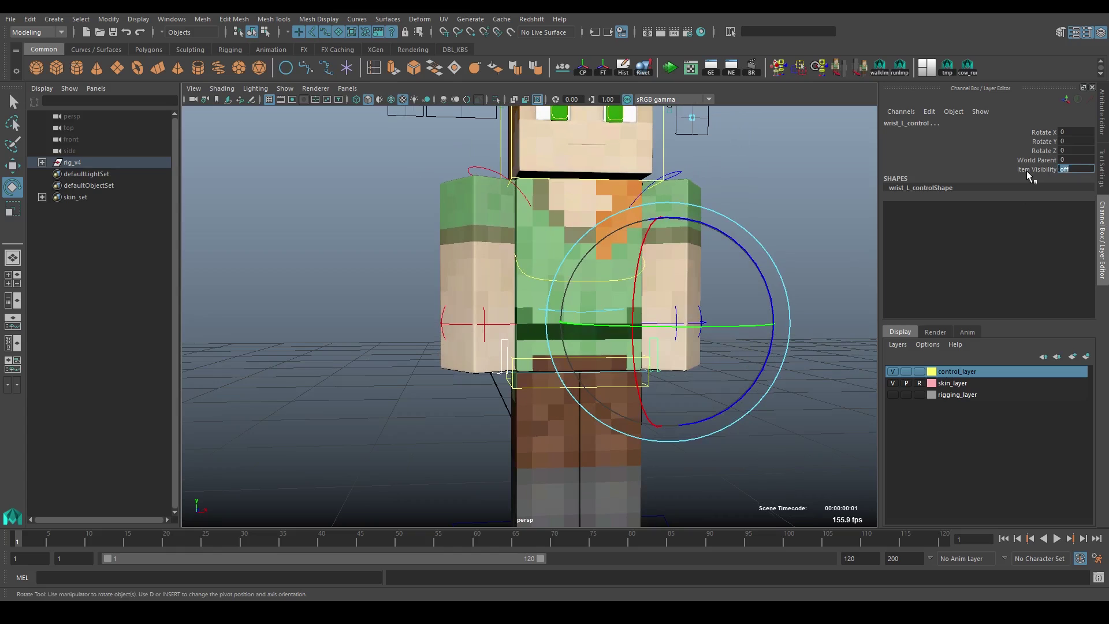
text(on)
key(Return)
alt+drag(554, 355, 503, 367)
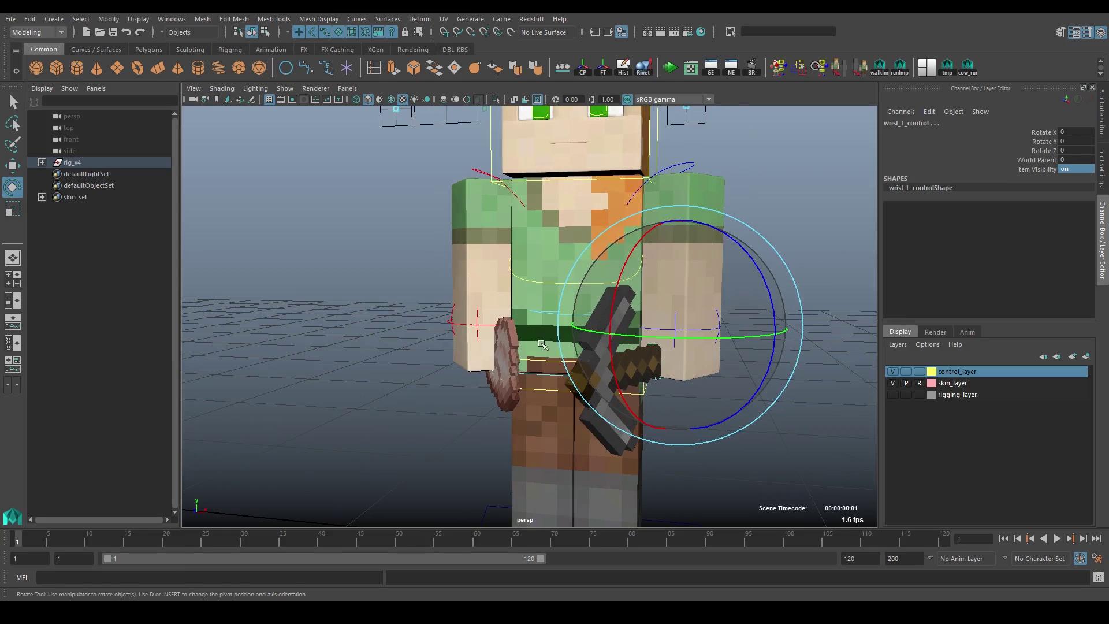
Select the item held in the right hand and open its chicken_raw.png file texture in the Hypershade.
alt+right_drag(477, 370, 496, 373)
alt+drag(496, 372, 501, 374)
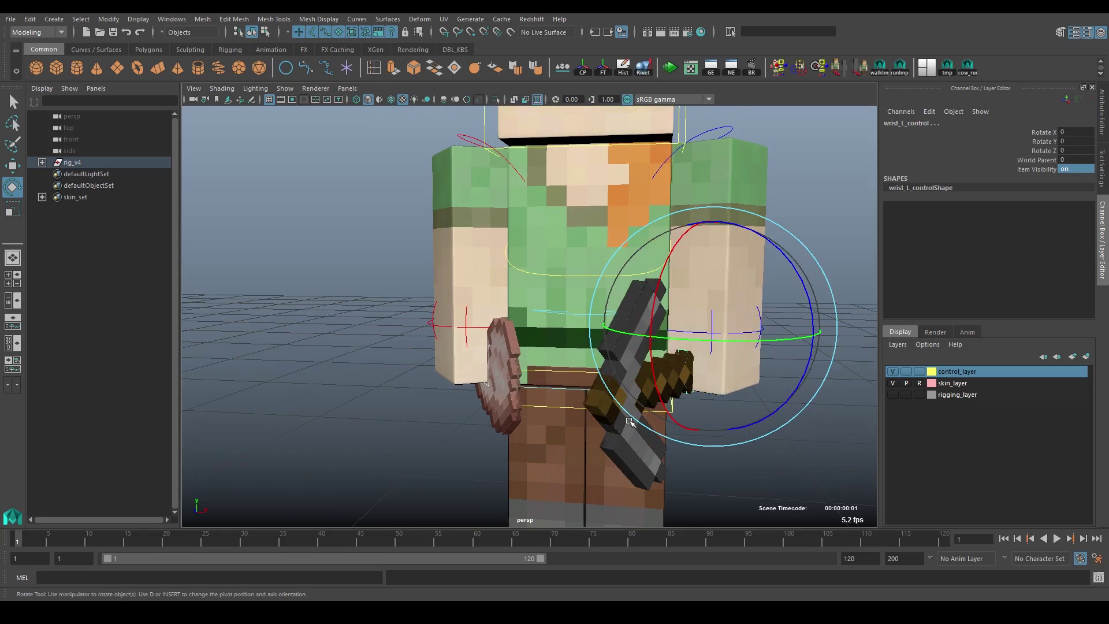
alt+drag(632, 425, 554, 416)
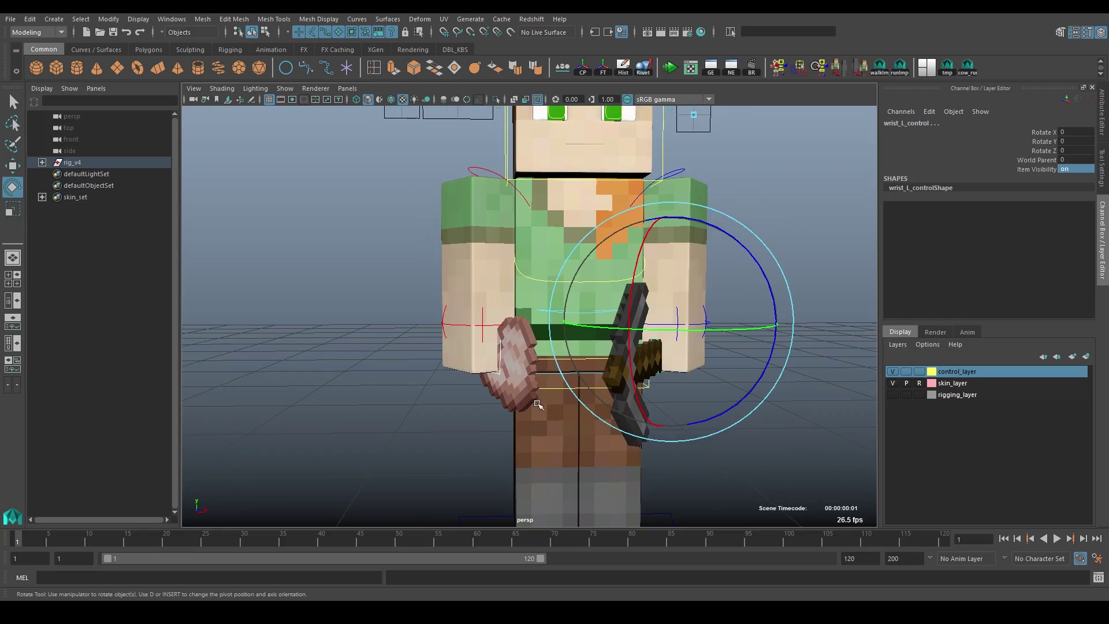
alt+right_drag(536, 409, 543, 409)
alt+drag(543, 409, 523, 363)
click(502, 405)
key(w)
scroll(531, 362, down, 3)
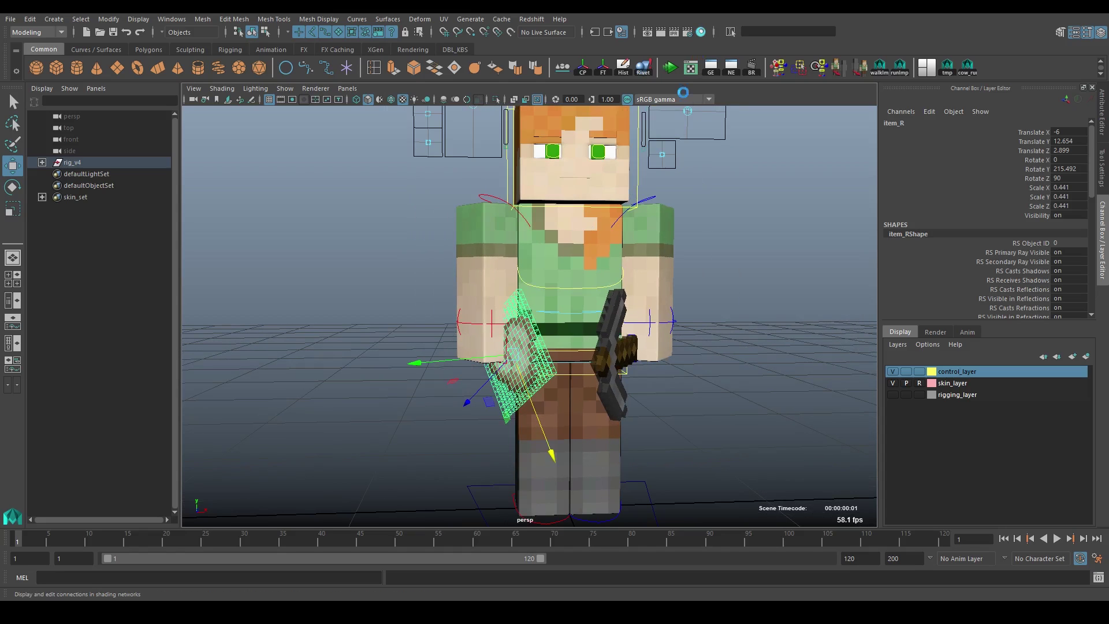
click(701, 32)
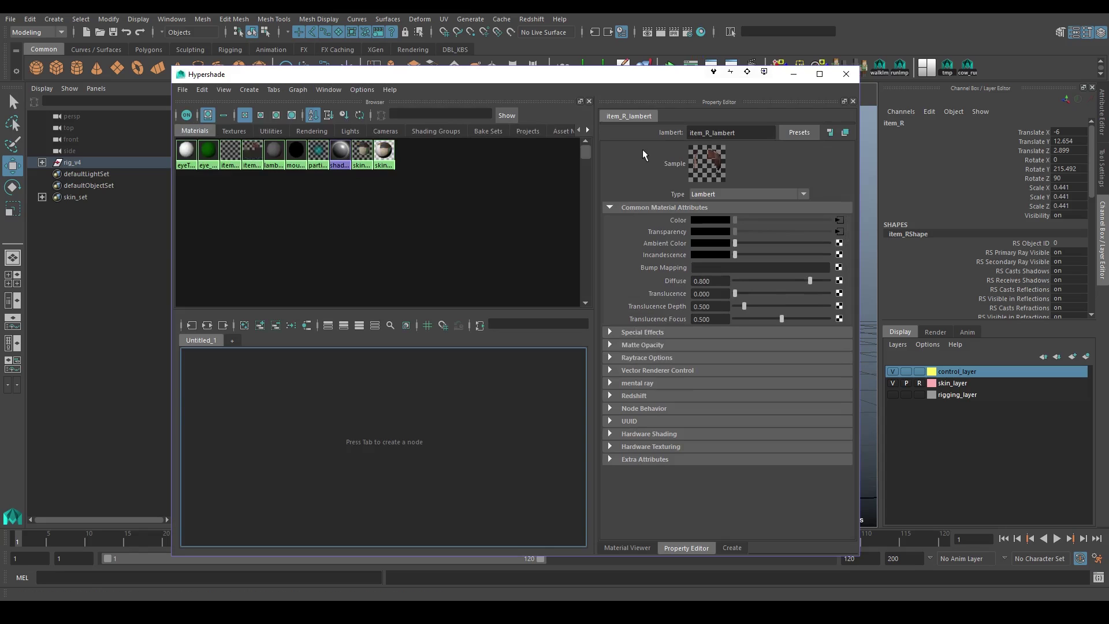
click(233, 131)
click(202, 162)
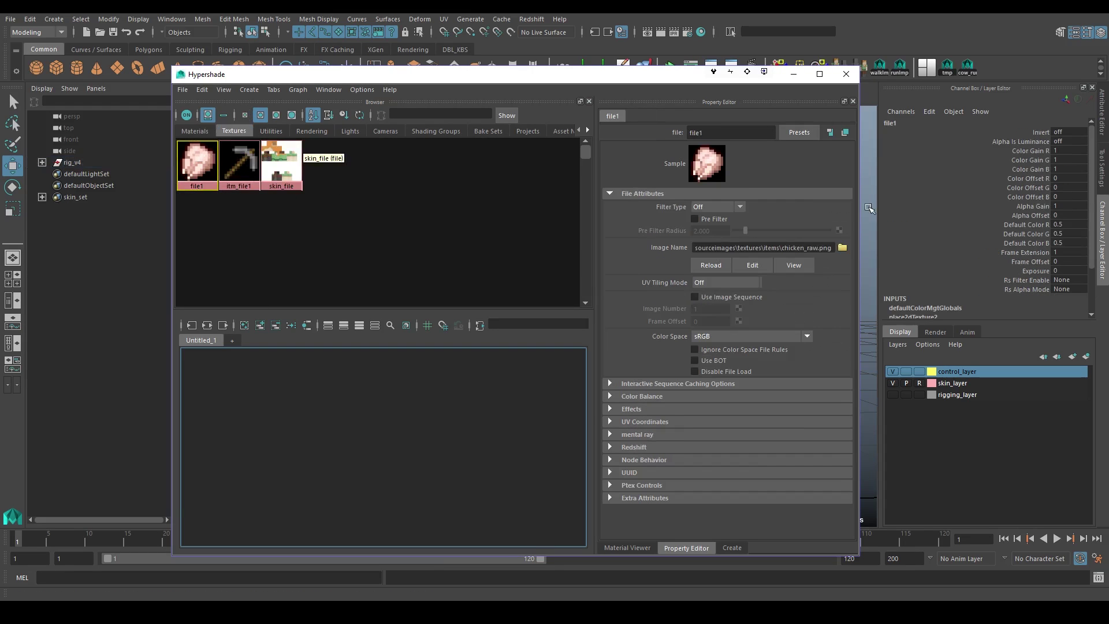
Replace the image of the right-hand item's file texture with cookie.png and close the Hypershade.
click(842, 247)
click(246, 267)
key(Down)
key(Down)
key(Down)
key(Down)
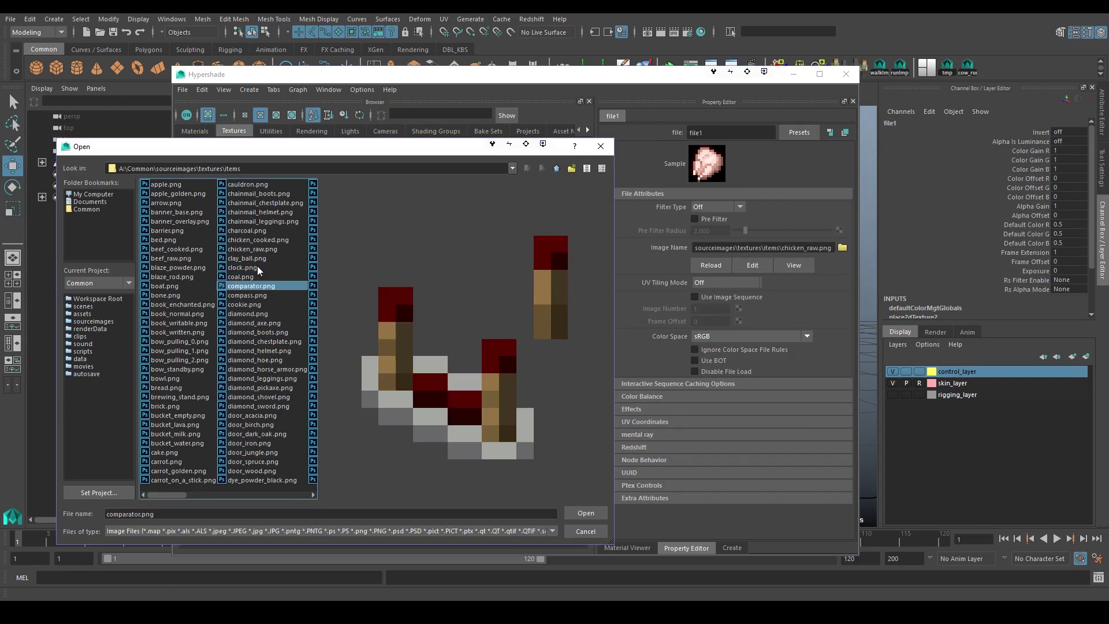
click(578, 514)
click(845, 74)
Examine the retextured cookie in the right hand and the pickaxe in the left hand from several angles.
alt+drag(499, 316, 569, 327)
click(527, 357)
alt+right_drag(527, 357, 624, 389)
alt+drag(624, 389, 494, 361)
alt+right_drag(494, 361, 567, 385)
alt+middle_drag(529, 382, 527, 311)
alt+drag(473, 277, 507, 268)
alt+drag(518, 330, 582, 305)
alt+right_drag(647, 319, 577, 335)
click(355, 386)
alt+right_drag(534, 385, 497, 375)
alt+drag(537, 376, 521, 391)
scroll(520, 391, up, 3)
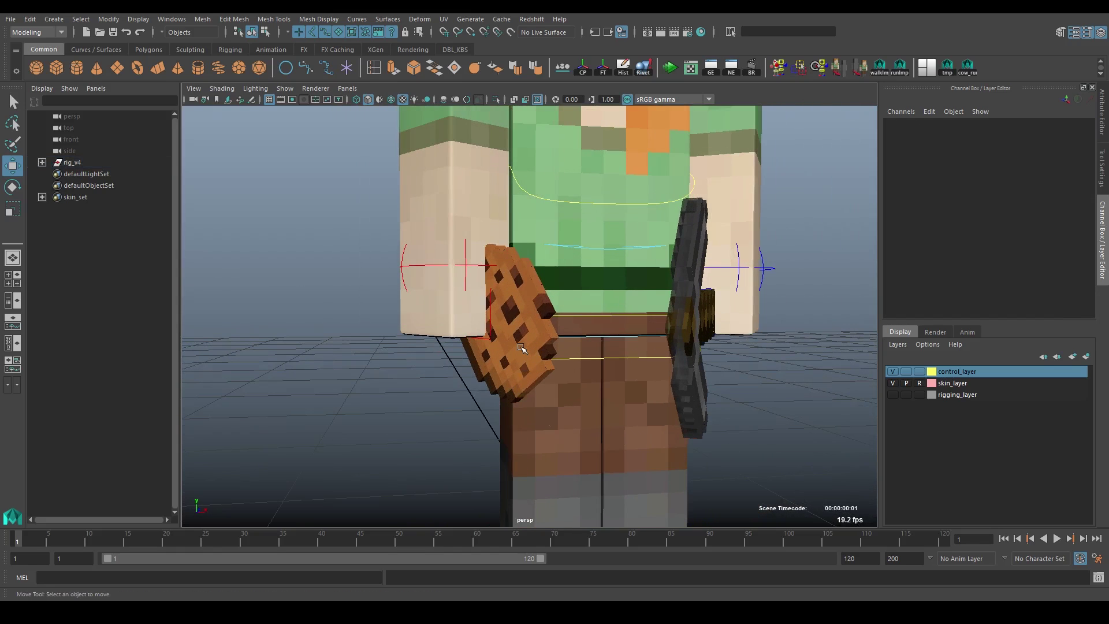
click(522, 346)
alt+drag(652, 320, 623, 330)
click(663, 292)
click(769, 316)
alt+drag(673, 299, 535, 326)
alt+right_drag(535, 325, 468, 295)
alt+middle_drag(468, 294, 468, 338)
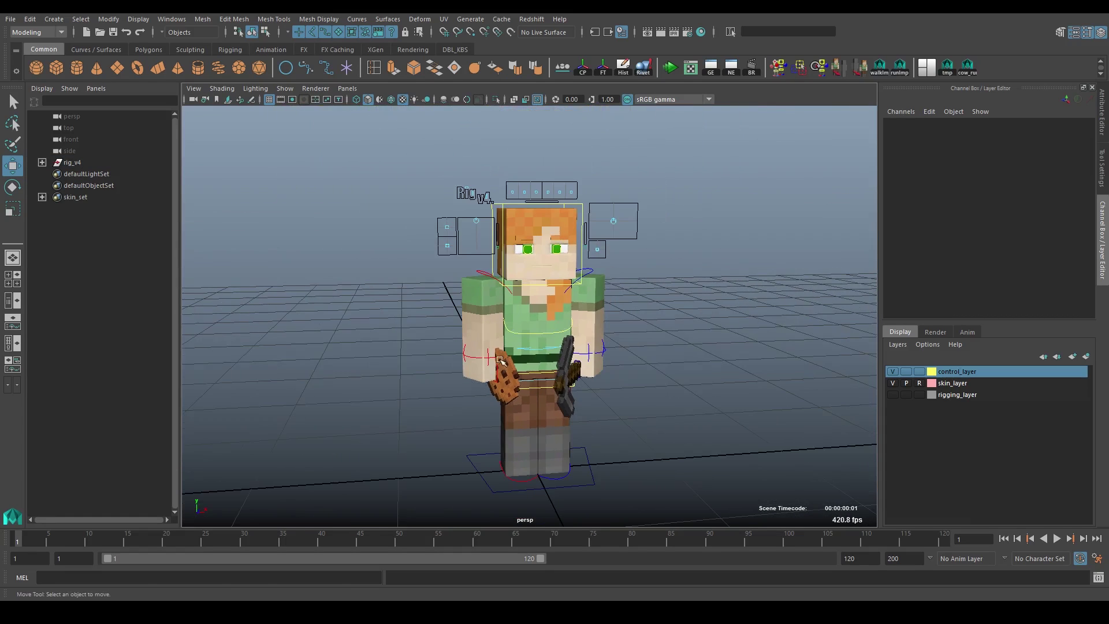
Select the head control, try rotating and moving the head, and undo both changes.
alt+right_drag(468, 338, 502, 340)
alt+middle_drag(502, 341, 508, 375)
alt+right_drag(456, 323, 491, 322)
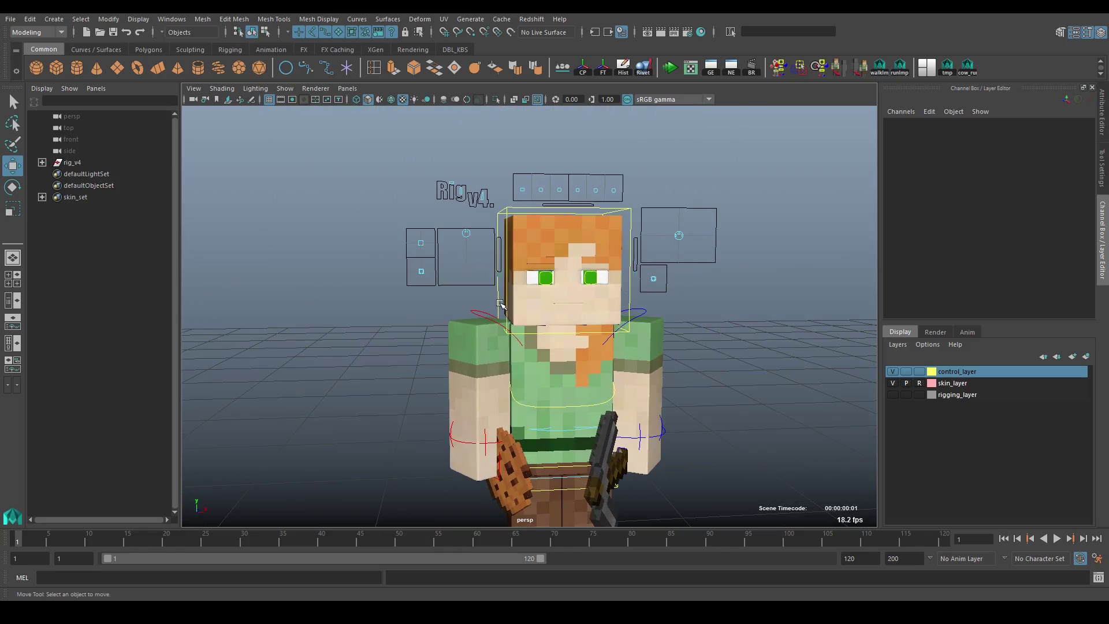
click(501, 305)
key(e)
drag(500, 304, 584, 298)
key(ctrl+z)
key(w)
key(ctrl+z)
Try changing the head control's Squash attribute and undo the change.
click(1052, 188)
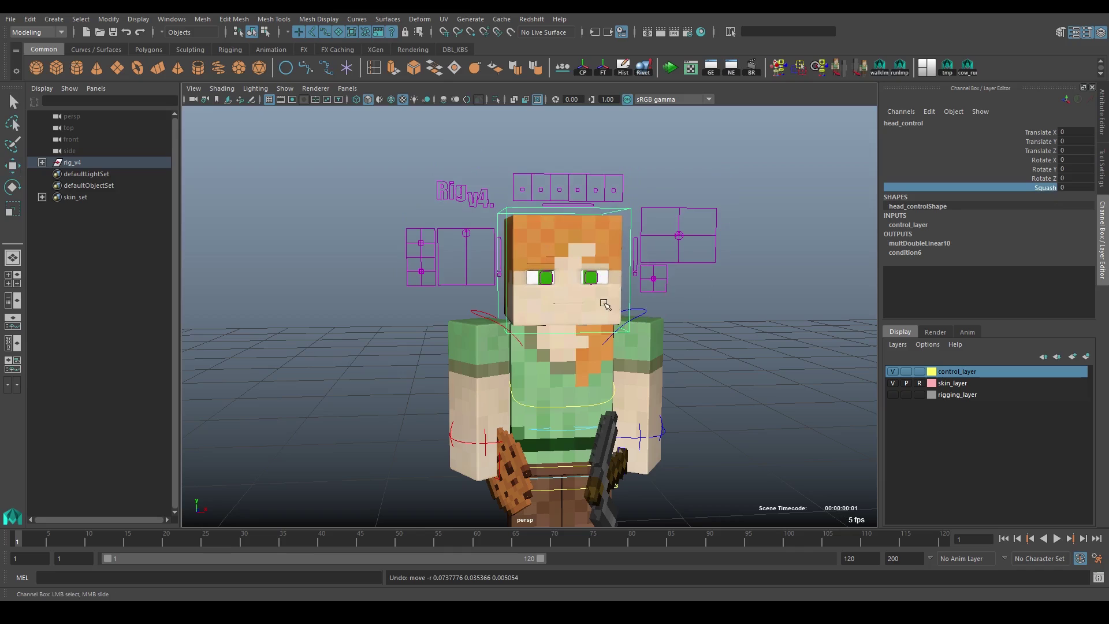
middle_drag(605, 304, 579, 319)
key(ctrl+z)
alt+drag(577, 285, 552, 287)
scroll(550, 288, down, 3)
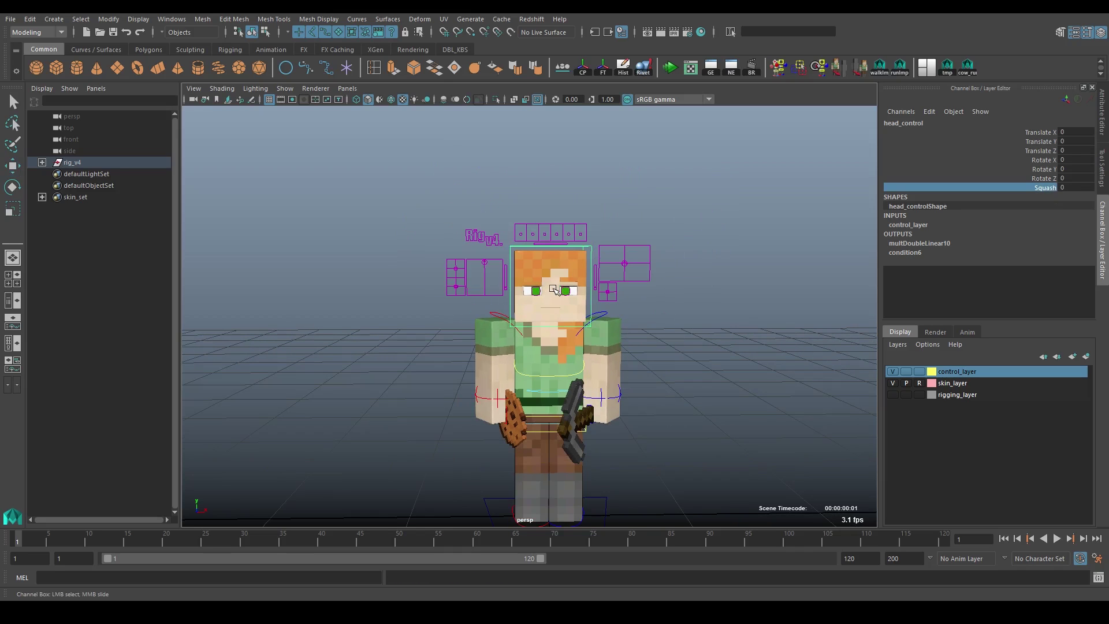
scroll(436, 333, up, 2)
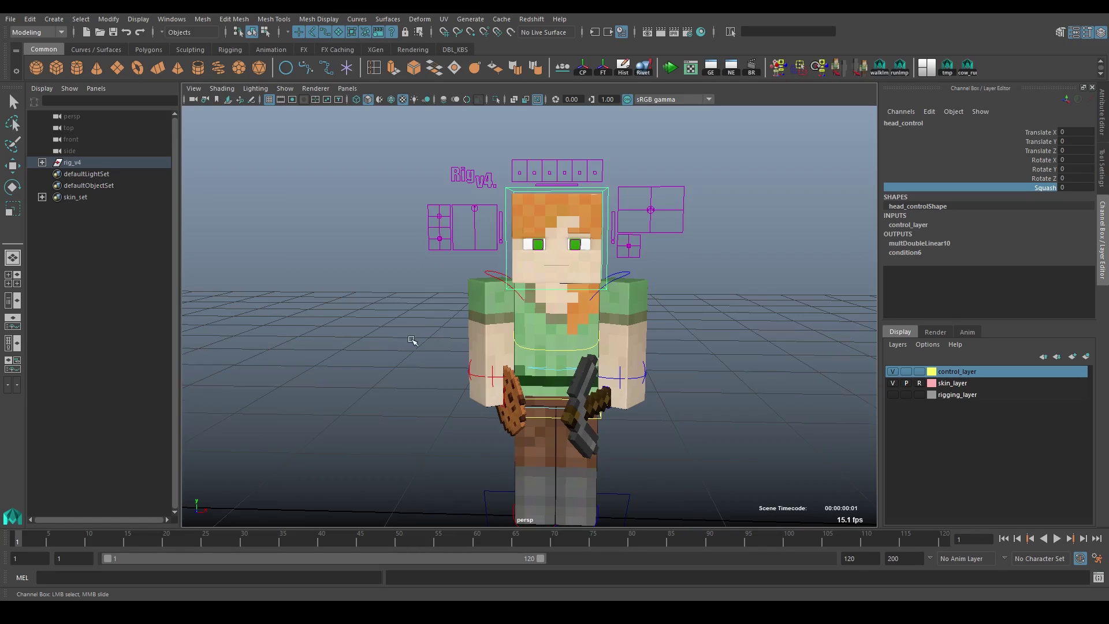
click(946, 289)
alt+drag(403, 390, 413, 385)
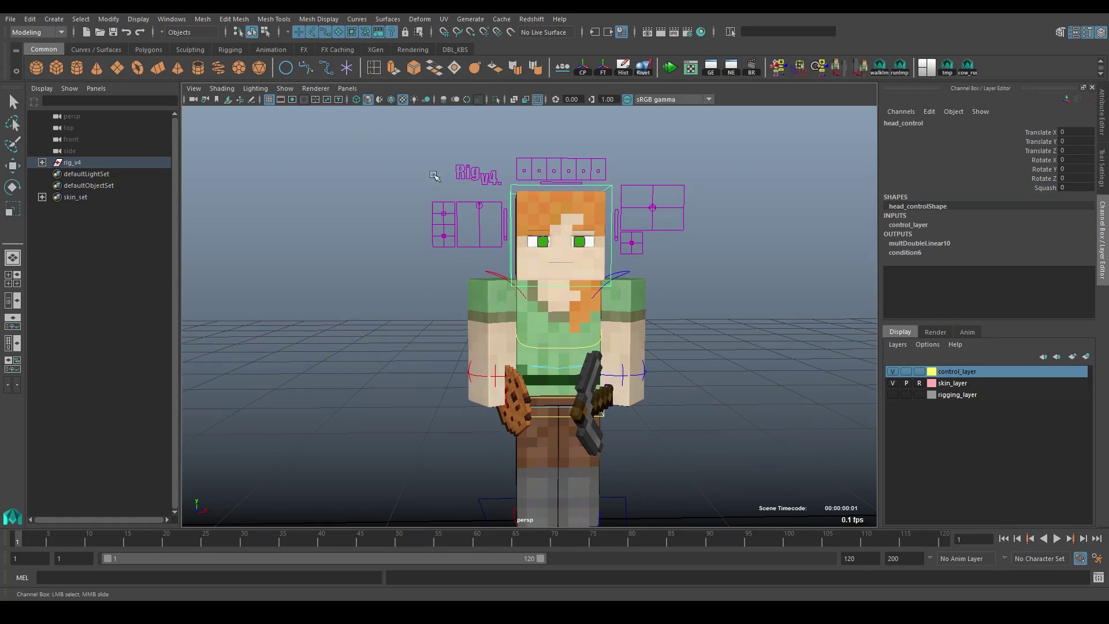
Look through the faceCam camera, try rotating the head in two directions, and undo the rotations.
click(343, 88)
mouse_move(412, 101)
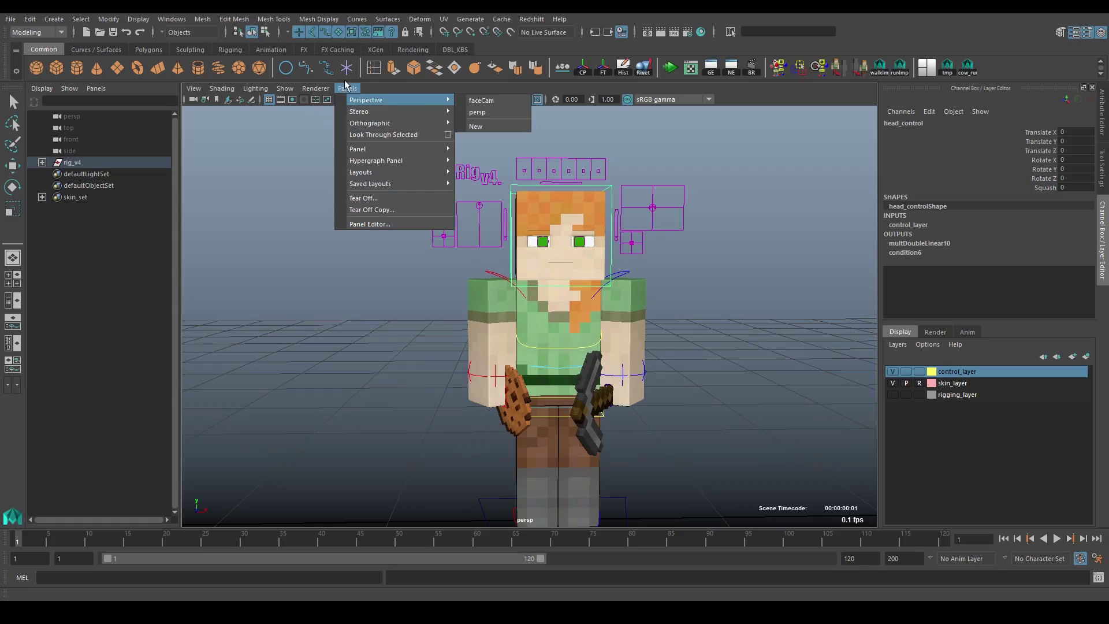
click(492, 101)
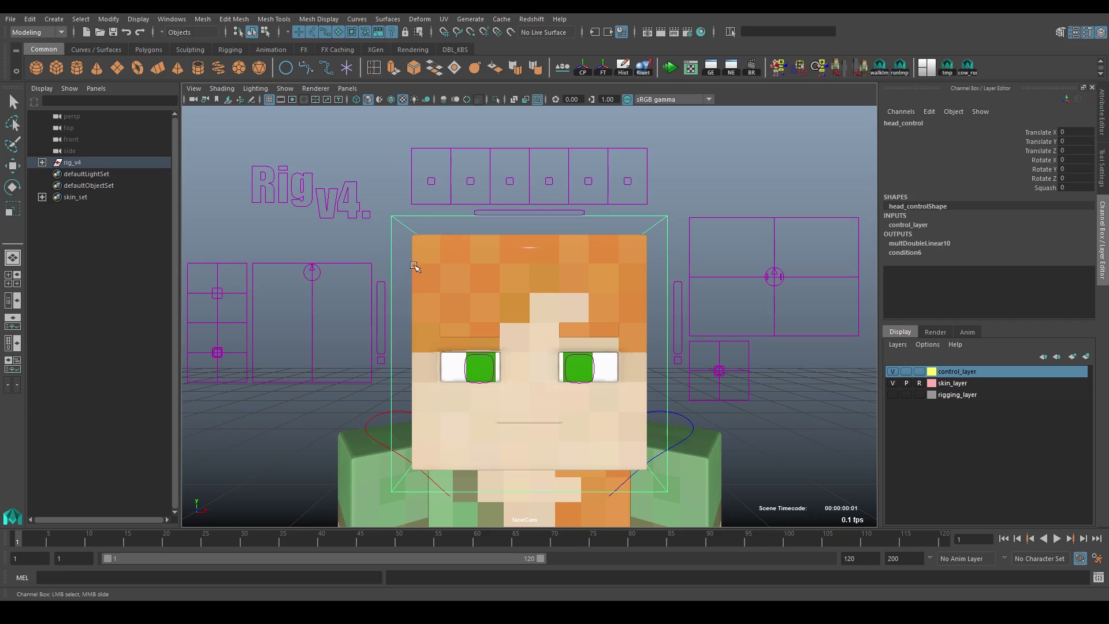
key(e)
drag(447, 357, 499, 396)
key(ctrl+z)
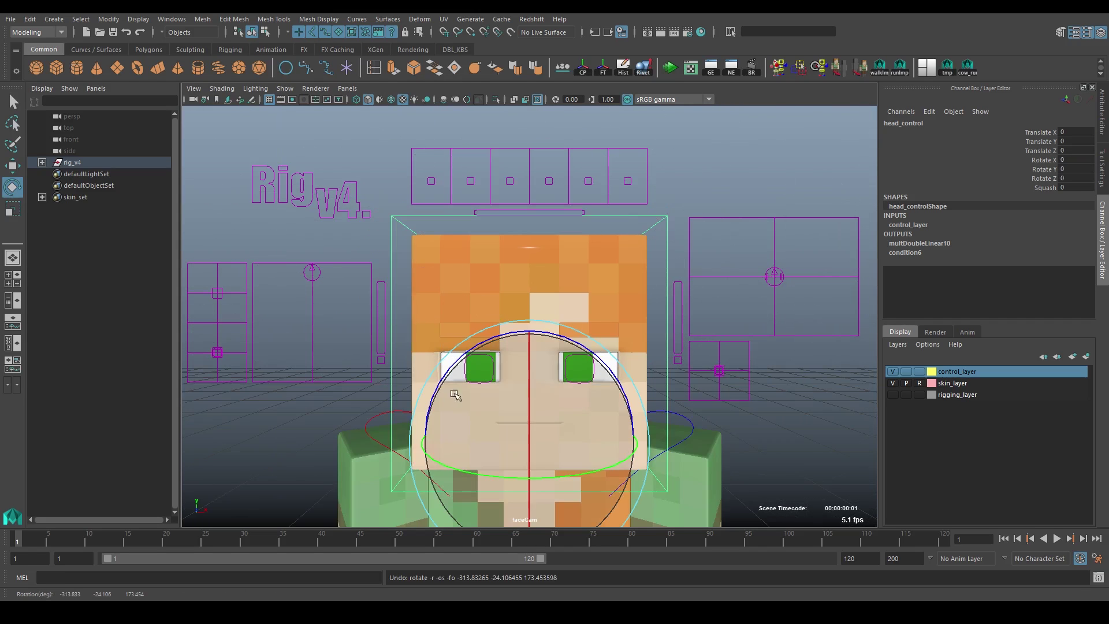
drag(523, 409, 483, 367)
key(ctrl+z)
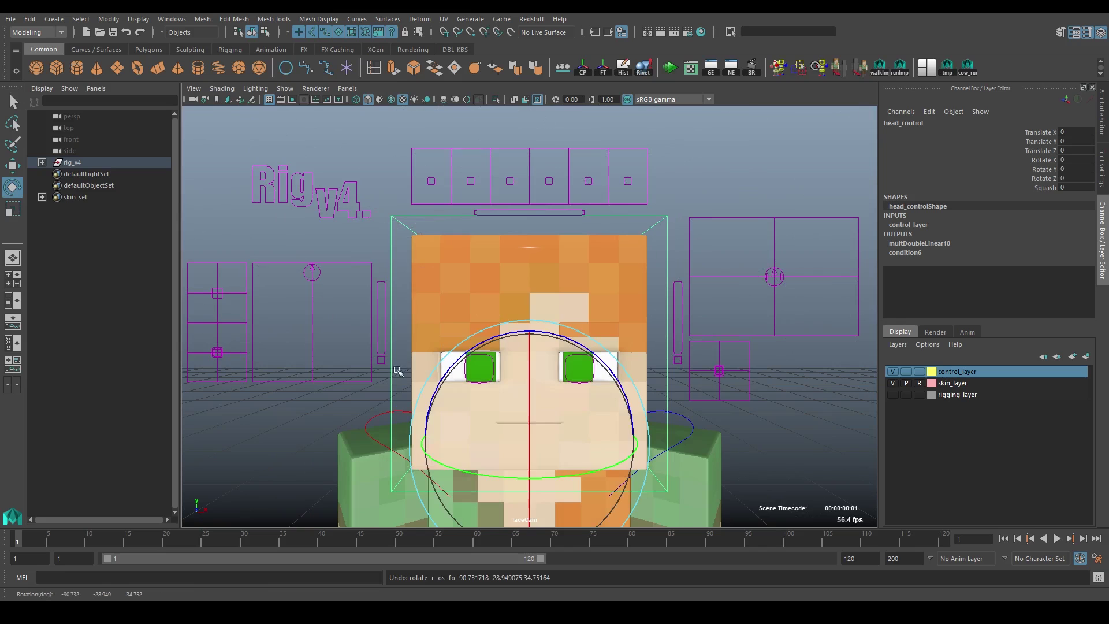
Return the viewport to the perspective camera and deselect the head control.
key(space)
drag(390, 292, 388, 272)
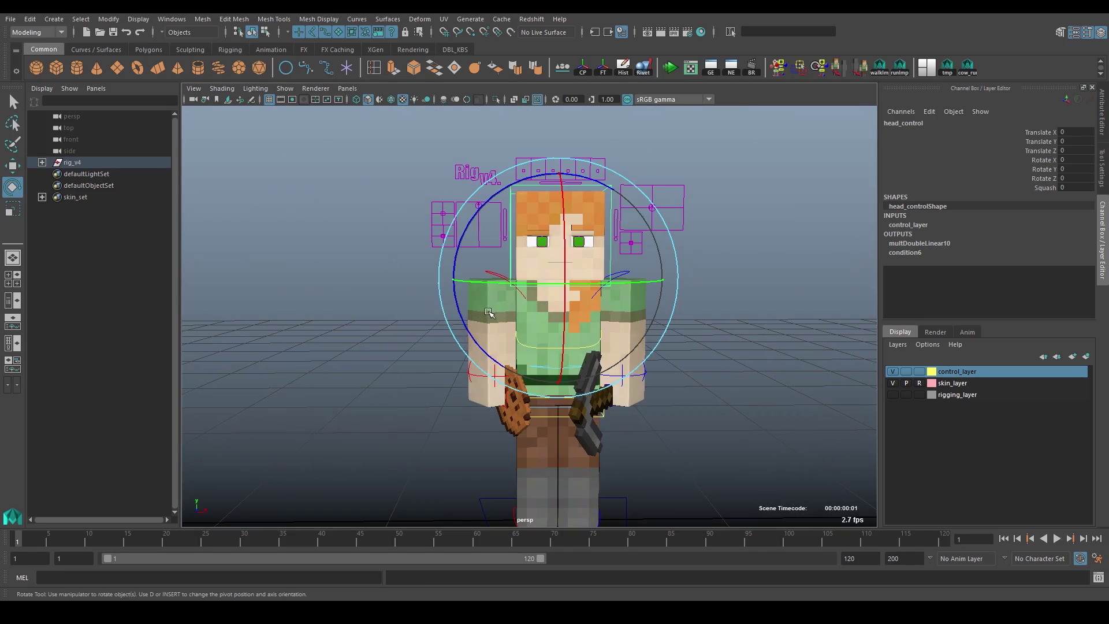
key(w)
click(449, 305)
Try moving the vertical slider between the lip sync box and the head, and undo the change.
scroll(450, 297, up, 4)
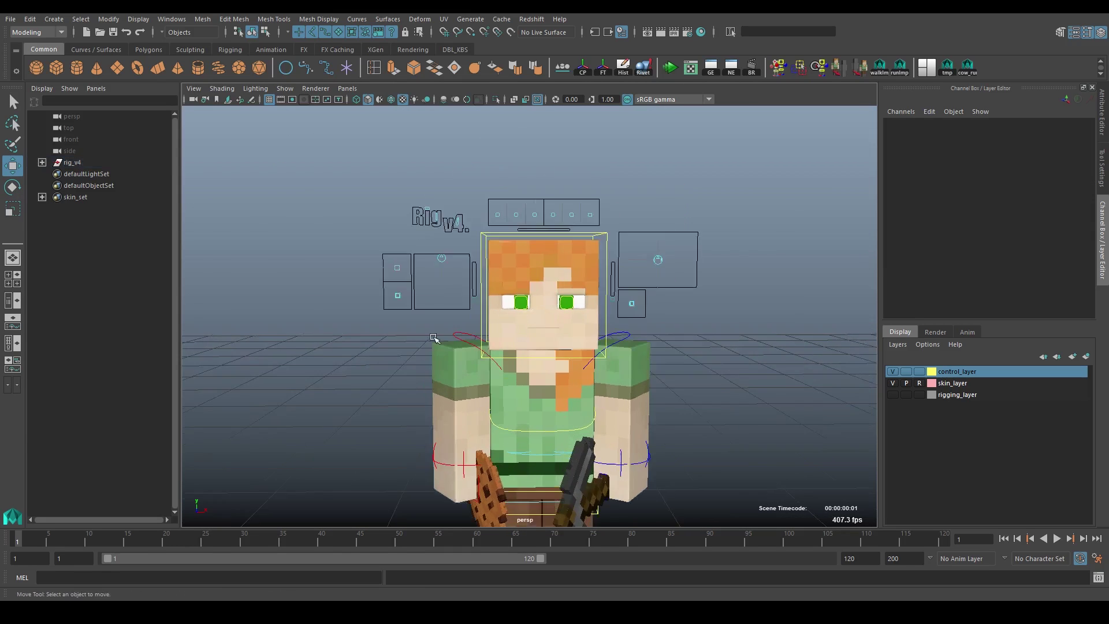
alt+drag(452, 291, 377, 266)
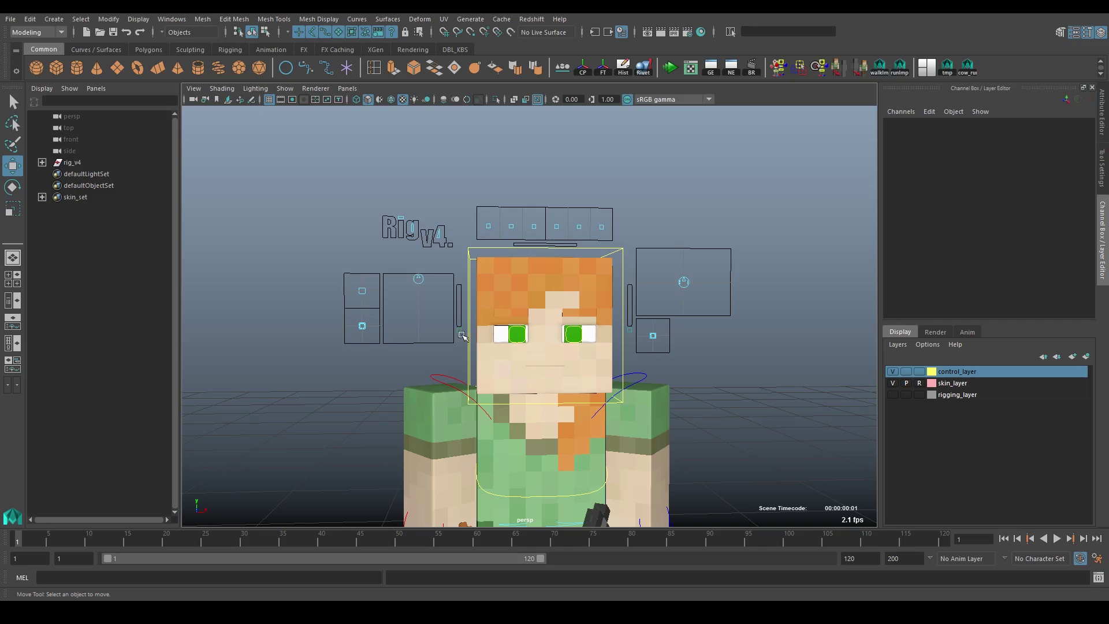
scroll(462, 337, up, 3)
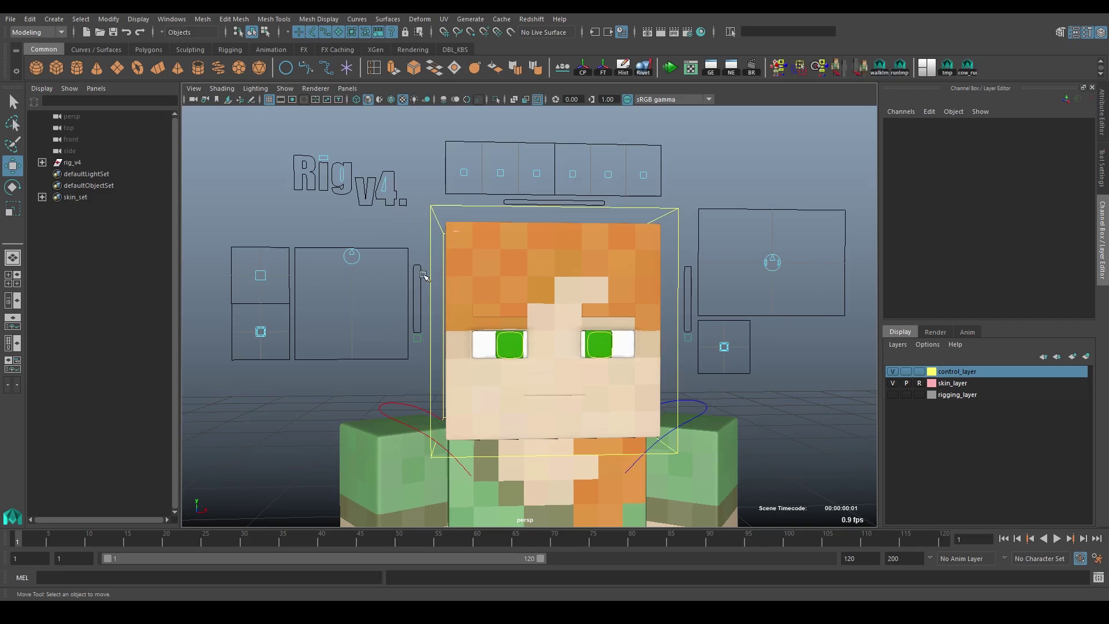
click(422, 274)
mouse_move(419, 303)
mouse_down()
mouse_move(409, 293)
mouse_move(427, 299)
mouse_up()
key(ctrl+z)
scroll(416, 286, down, 2)
scroll(456, 288, up, 2)
Select the lip sync control, try moving it within its box, and undo the moves.
alt+middle_drag(386, 274, 456, 260)
click(445, 272)
scroll(454, 258, down, 3)
mouse_move(446, 255)
alt+mouse_down()
mouse_move(436, 256)
mouse_move(433, 301)
mouse_move(441, 267)
alt+mouse_up()
key(ctrl+z)
key(ctrl+z)
key(ctrl+z)
key(ctrl+z)
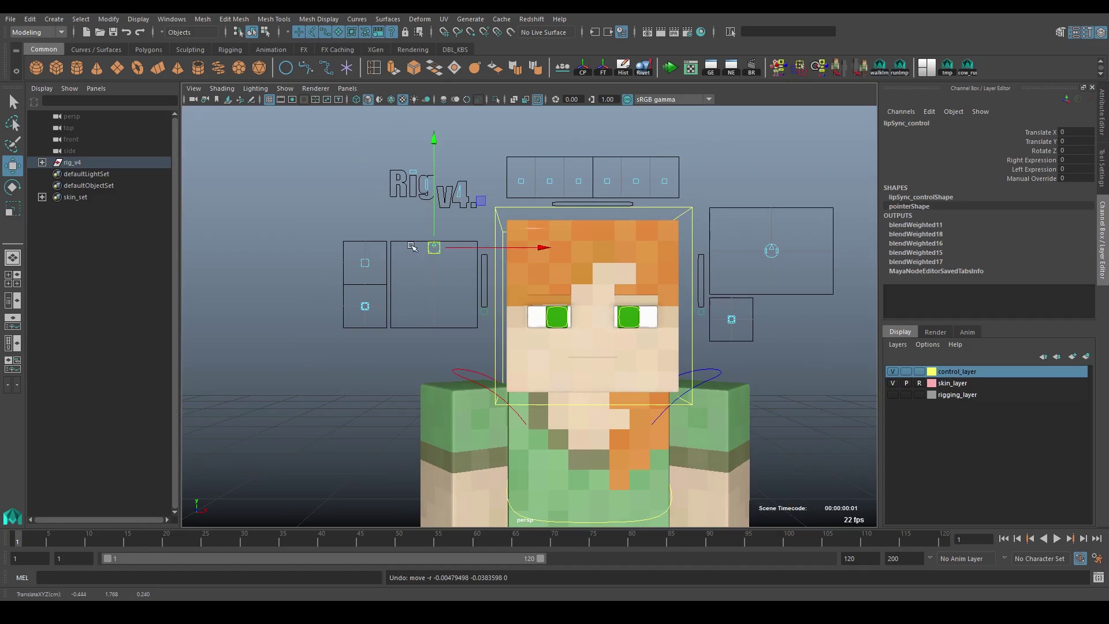
Try moving the lip sync control to about -0.664 in X and -1.066 in Y, and reset both translations to 0.
drag(433, 248, 406, 268)
key(ctrl+z)
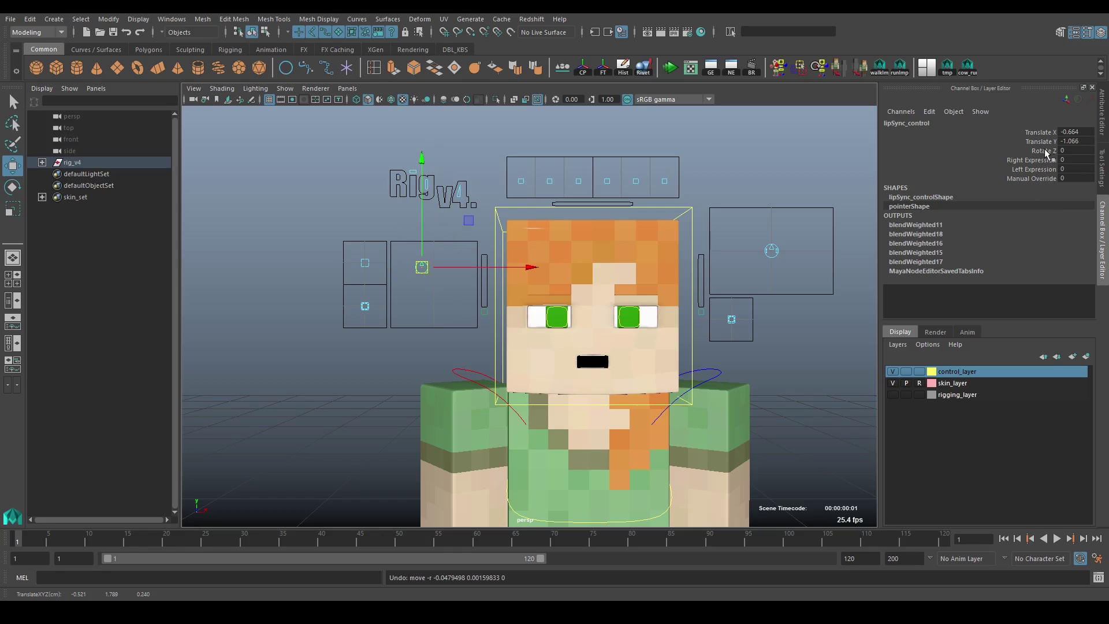
click(1070, 134)
click(1072, 141)
text(0)
key(Return)
Try rotating the lip sync control to about -44.113 in Z, view the mouth shape, and reset Rotate Z to 0.
click(1050, 151)
middle_drag(703, 219, 672, 214)
alt+right_drag(673, 215, 783, 260)
alt+drag(783, 261, 770, 272)
alt+middle_drag(770, 272, 619, 279)
alt+right_drag(618, 278, 611, 273)
alt+drag(611, 273, 623, 274)
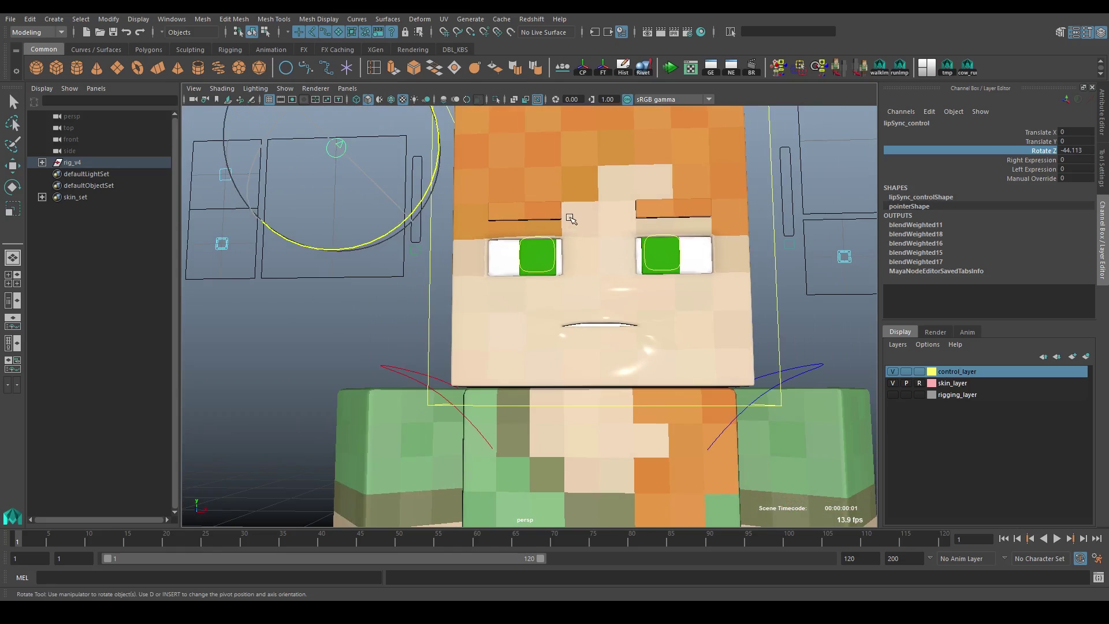
alt+drag(504, 264, 527, 274)
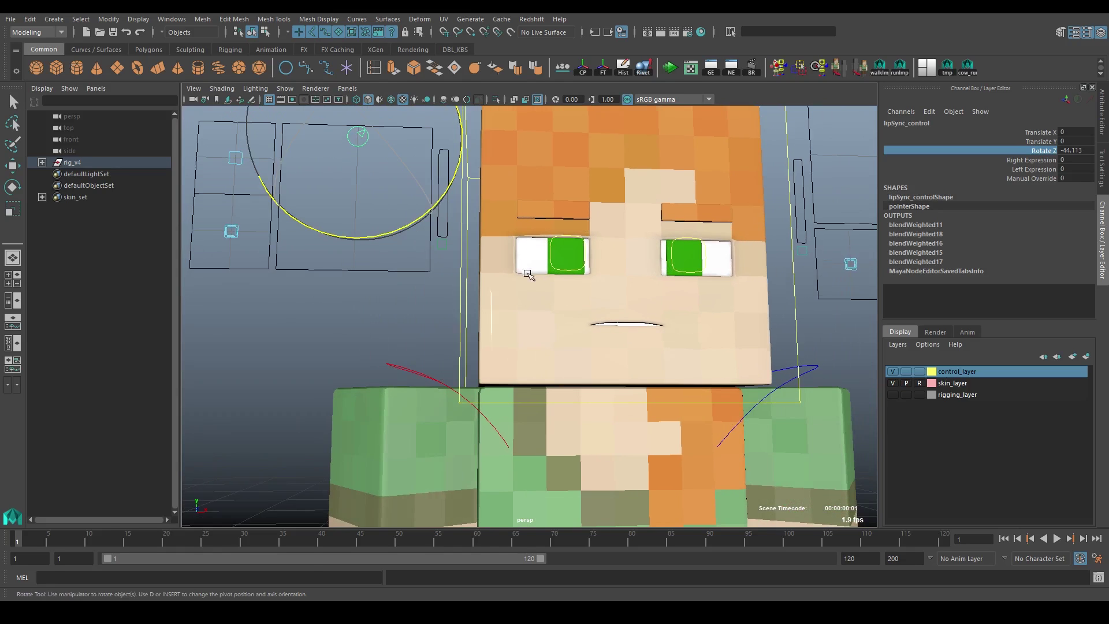
click(1072, 152)
text(0)
key(Return)
Try setting the lip sync control's Right Expression and Left Expression to about -7, and undo the change.
drag(1029, 160, 1024, 169)
alt+right_drag(720, 214, 682, 217)
alt+drag(681, 218, 659, 224)
middle_drag(592, 246, 721, 246)
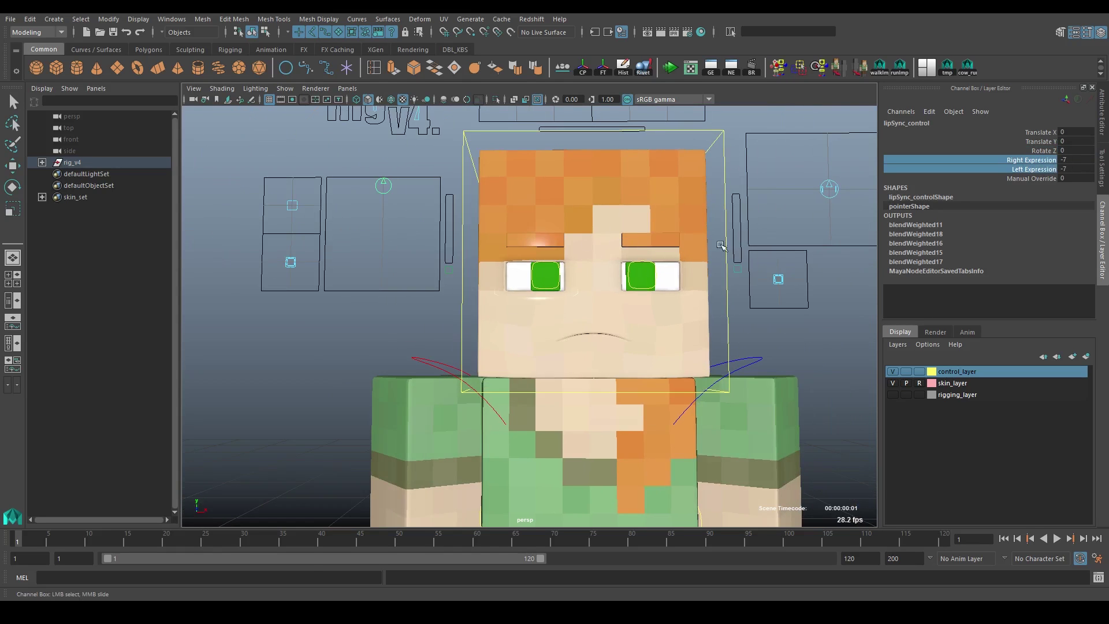
key(ctrl+z)
Set the lip sync control's Manual Override to 1 to show the individual mouth controls.
click(1031, 179)
middle_drag(620, 243, 731, 235)
scroll(601, 301, up, 3)
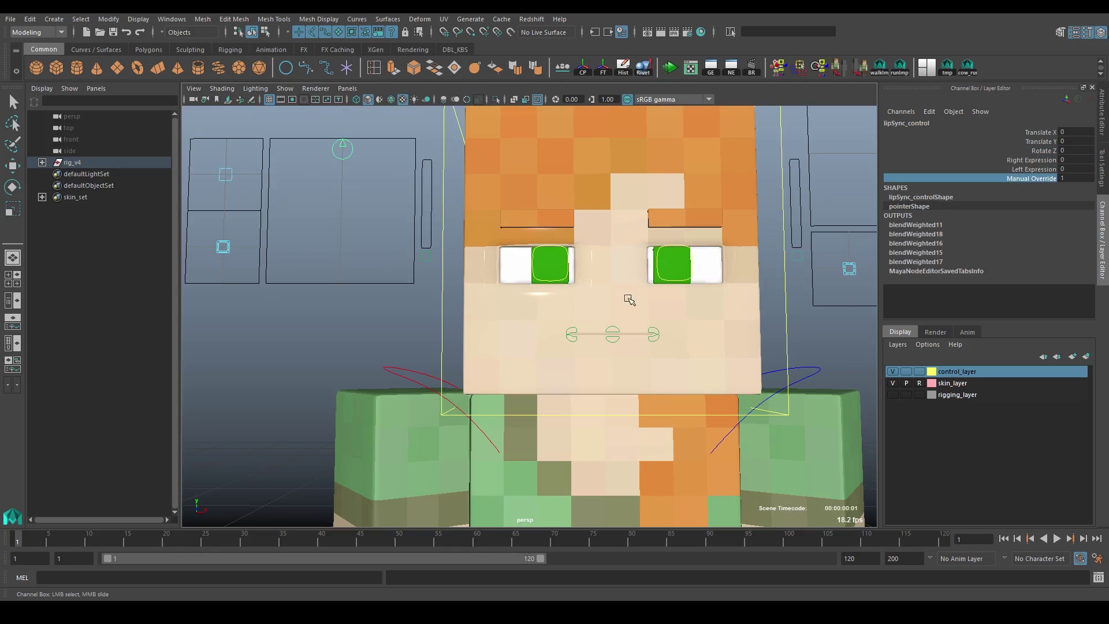
scroll(626, 343, up, 2)
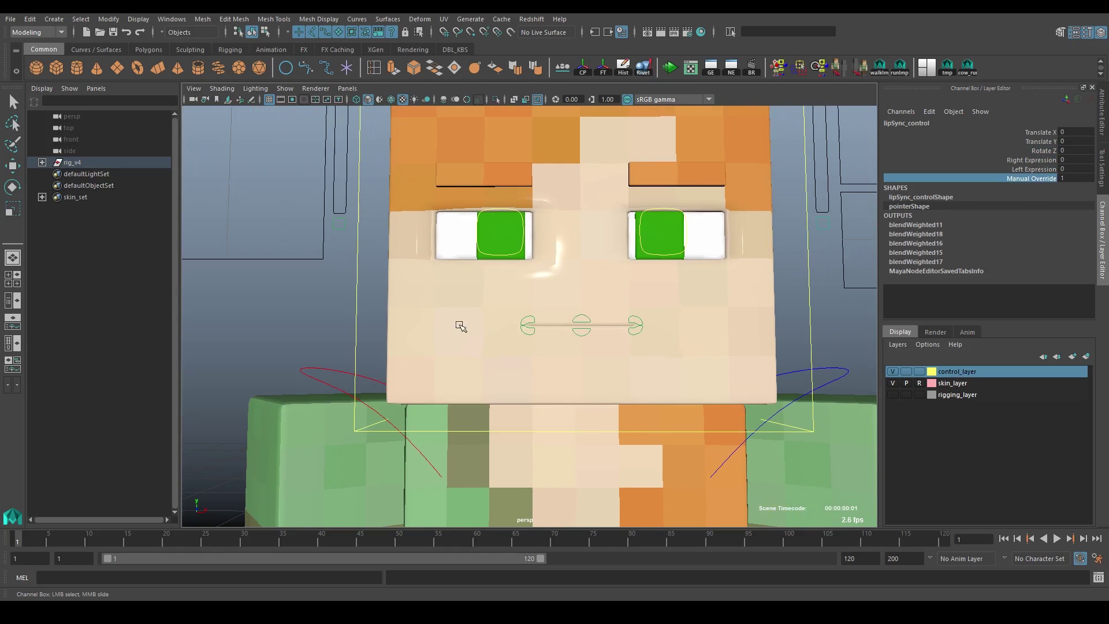
Reshape the mouth with the override controls, moving the lower middle one to about -0.702 in X and -0.131 in Y.
click(529, 322)
key(w)
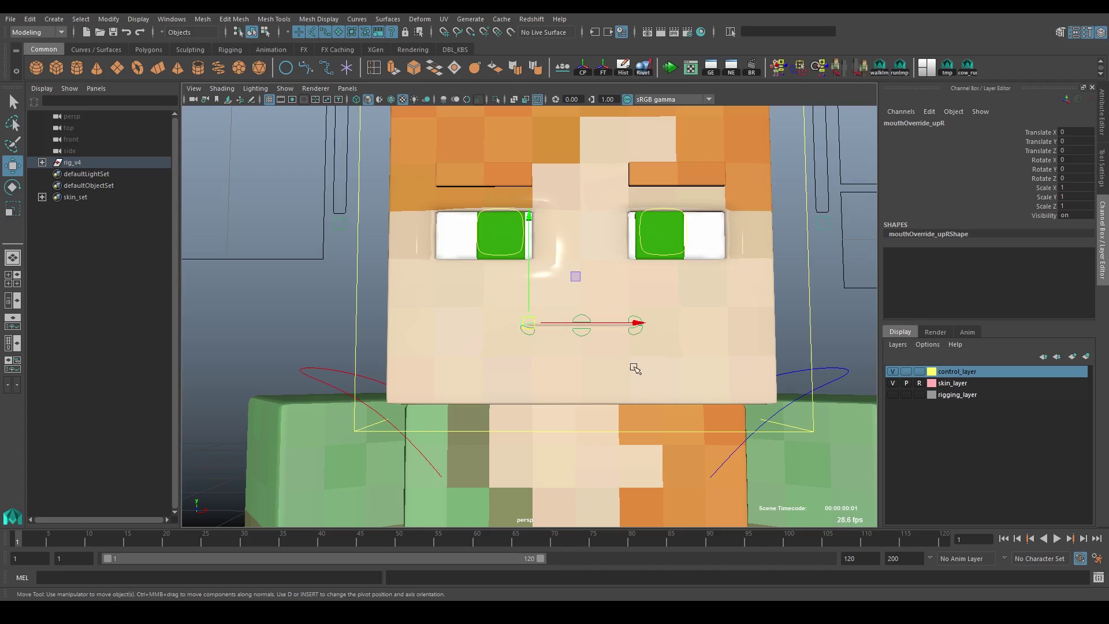
alt+drag(597, 333, 598, 341)
drag(578, 293, 594, 308)
click(586, 333)
click(585, 349)
scroll(612, 362, down, 2)
scroll(555, 379, up, 2)
alt+drag(555, 379, 559, 379)
scroll(549, 356, down, 2)
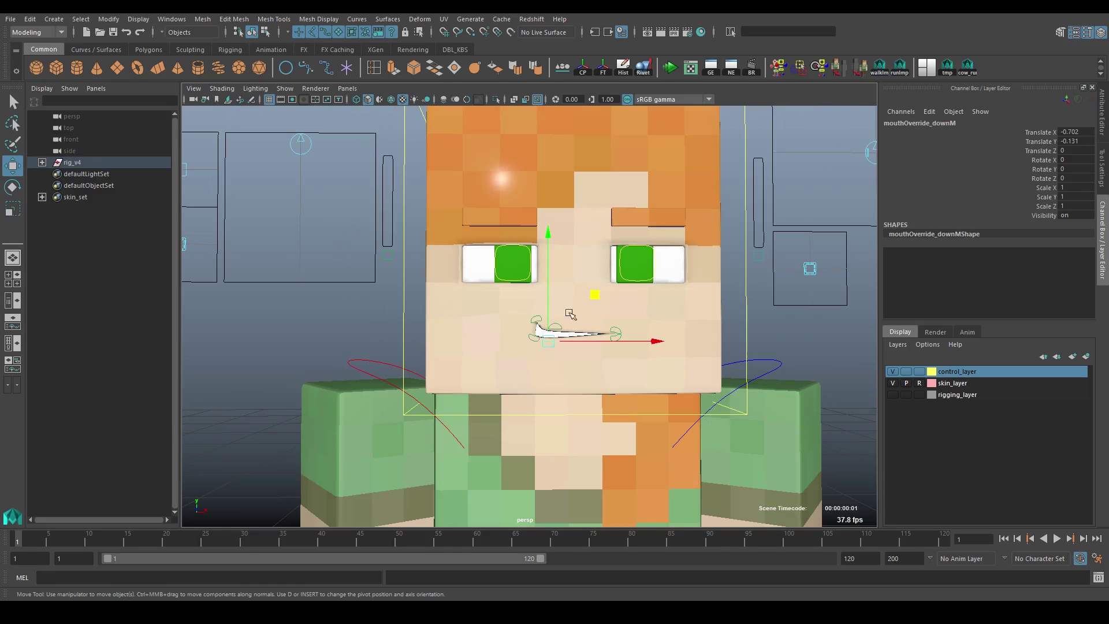
scroll(542, 290, down, 1)
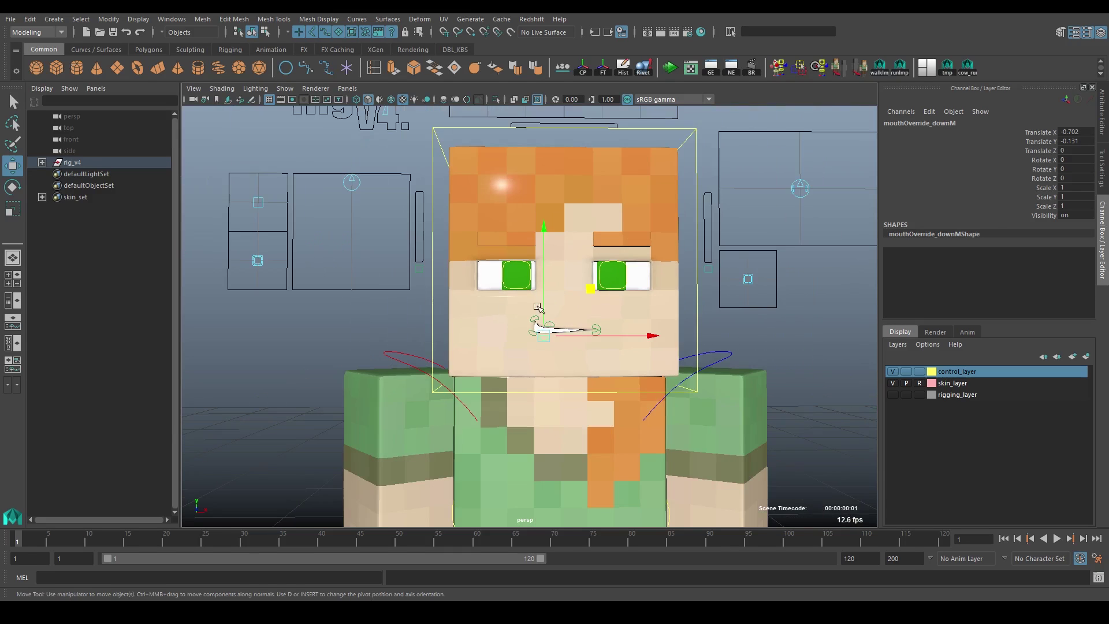
Reselect the lip sync control, try changing both expression values and moving it with the override on, and undo each change.
click(352, 178)
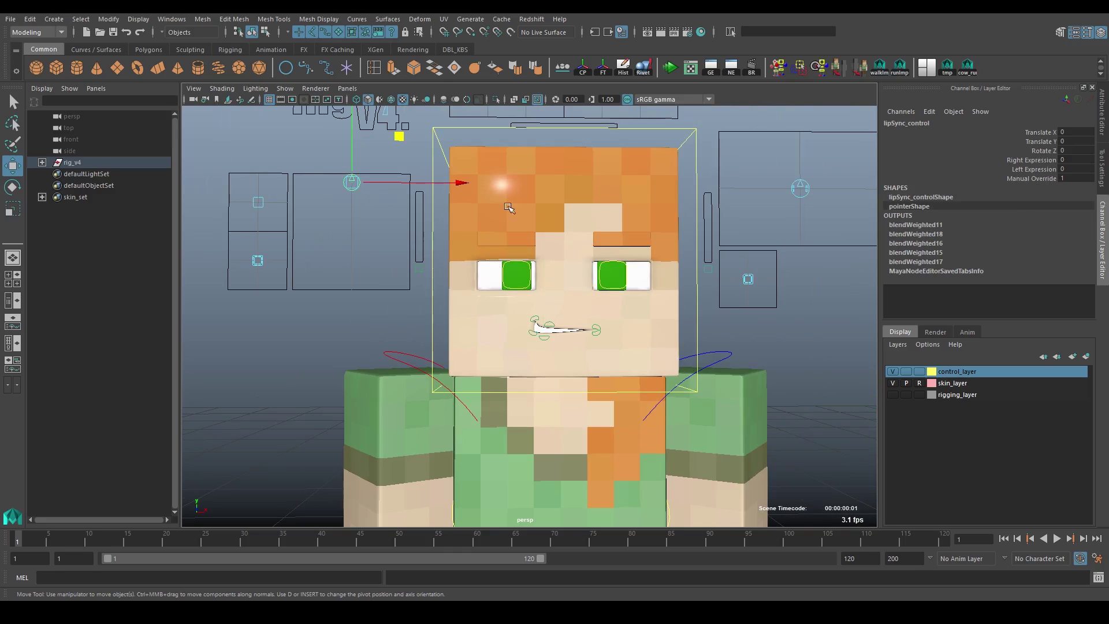
drag(1051, 161, 1031, 171)
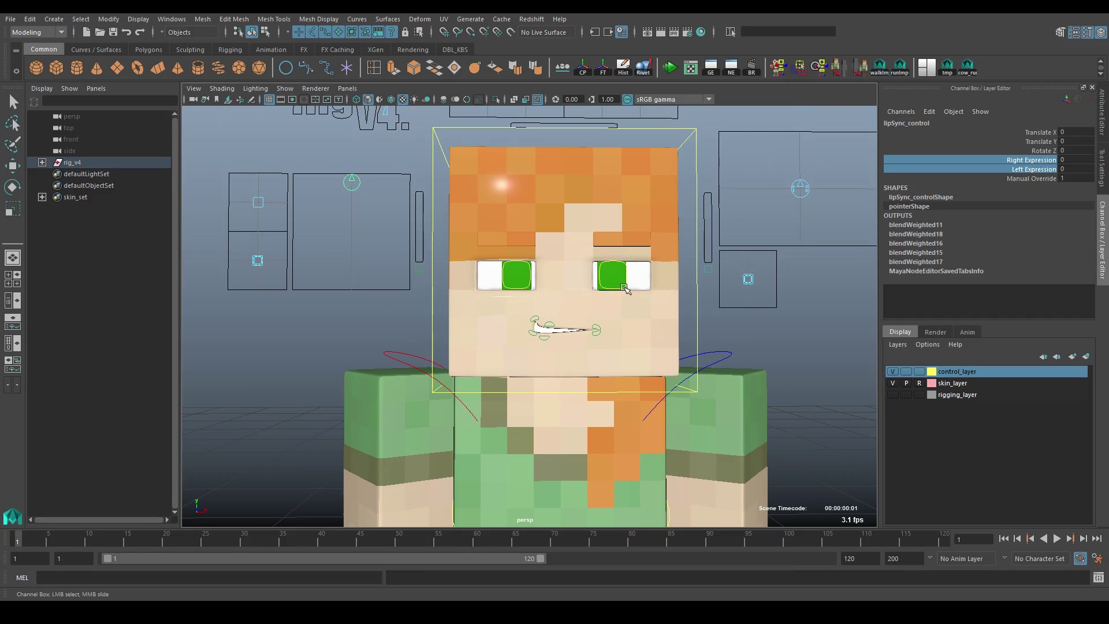
mouse_move(625, 287)
middle_down()
mouse_move(679, 277)
mouse_move(614, 291)
middle_up()
key(ctrl+z)
key(w)
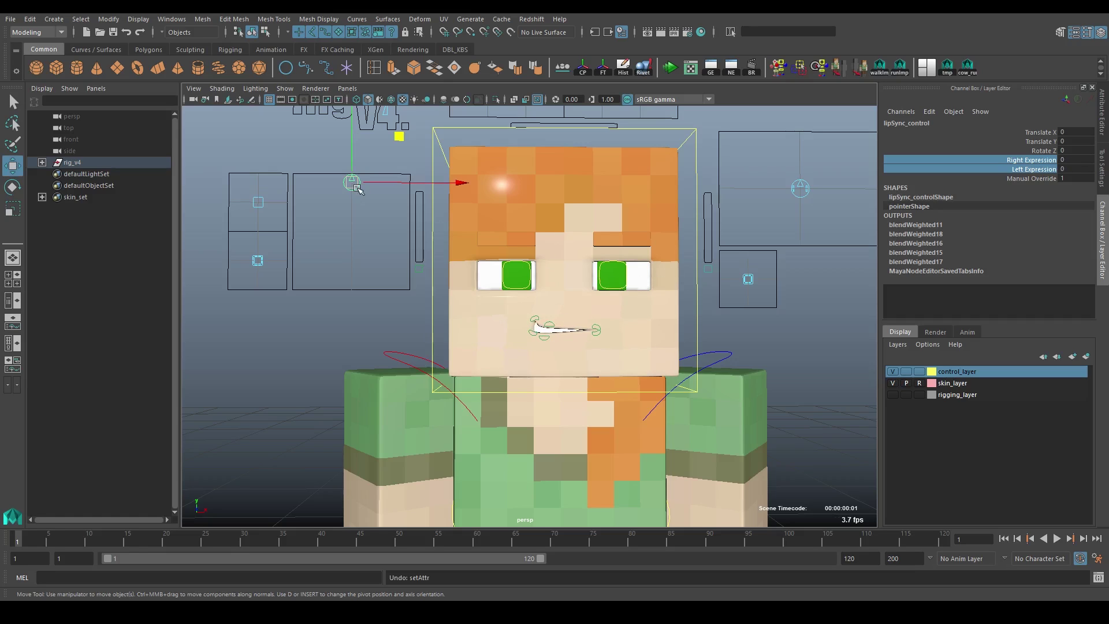
drag(352, 183, 363, 215)
key(ctrl+z)
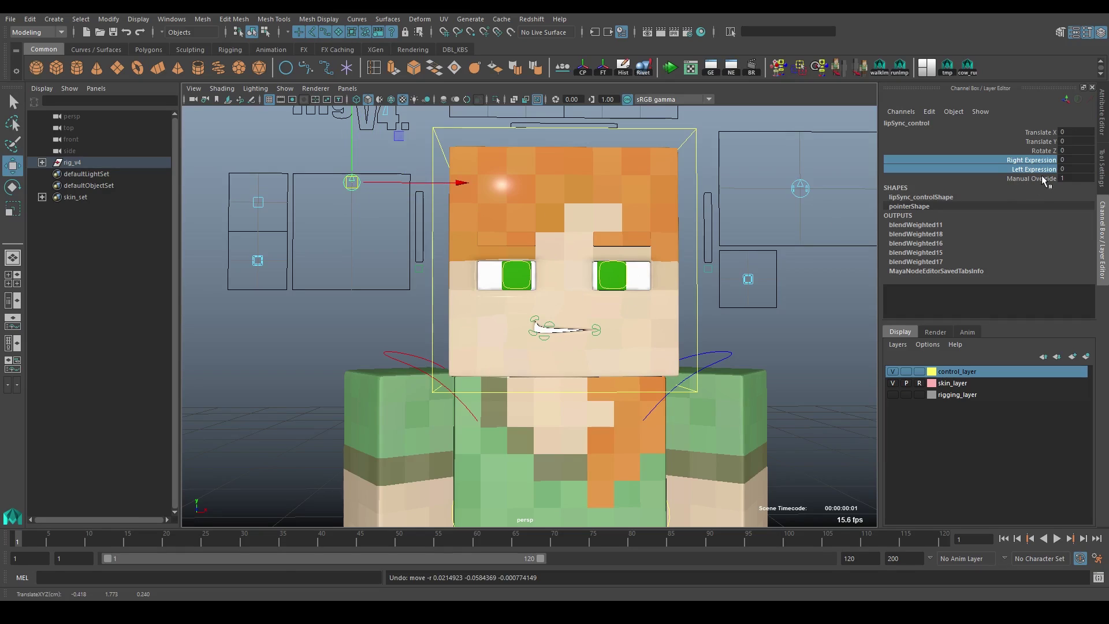
Set the lip sync control's Manual Override to 0 to hide the individual mouth controls.
click(1043, 179)
middle_drag(647, 249, 547, 246)
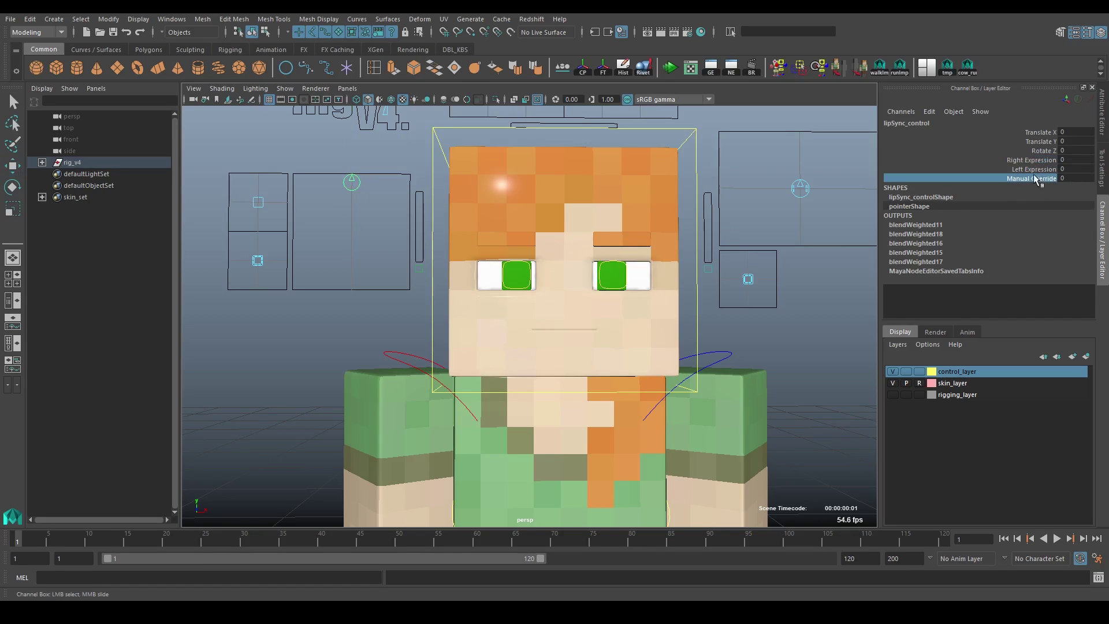
Try moving the mouth push control slightly and reset its Translate X and Translate Y to 0.
alt+right_drag(483, 250, 420, 272)
alt+middle_drag(421, 273, 464, 301)
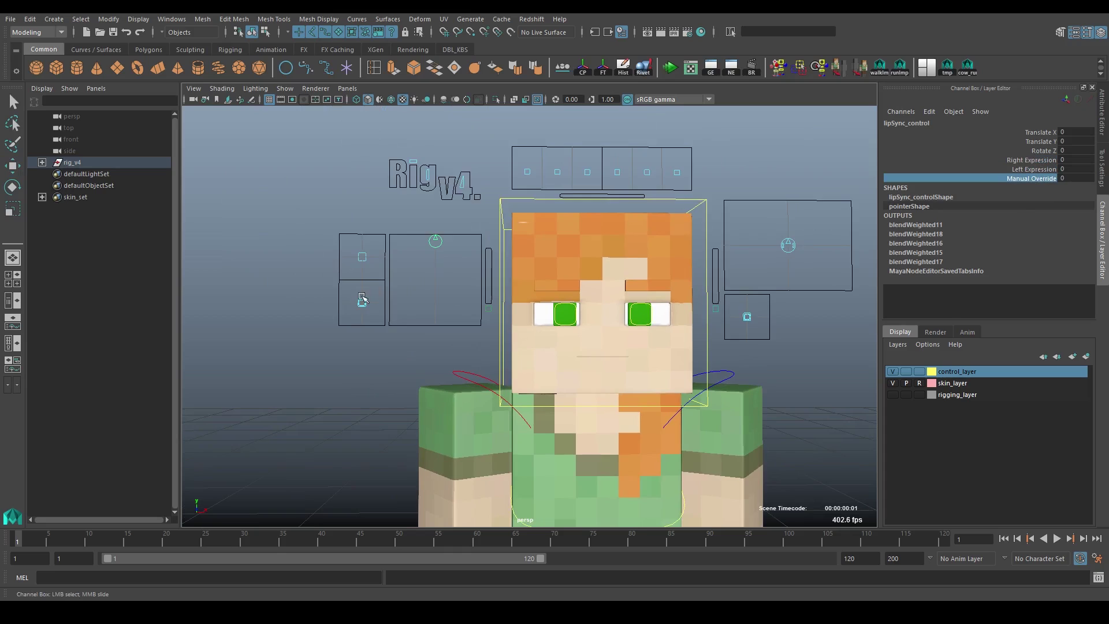
scroll(362, 299, up, 2)
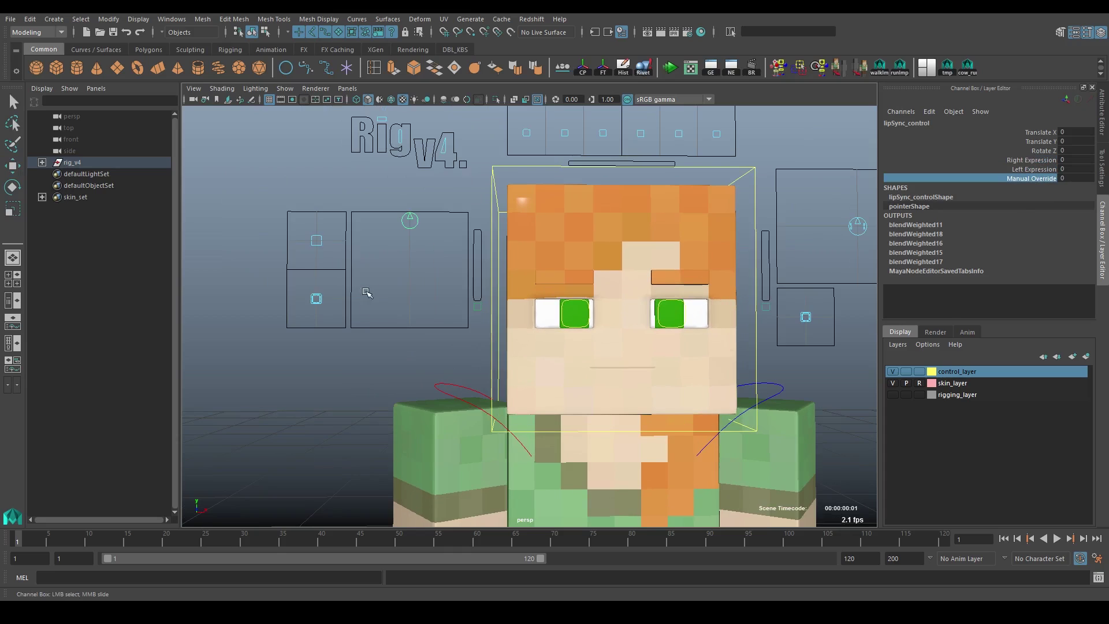
click(317, 241)
key(w)
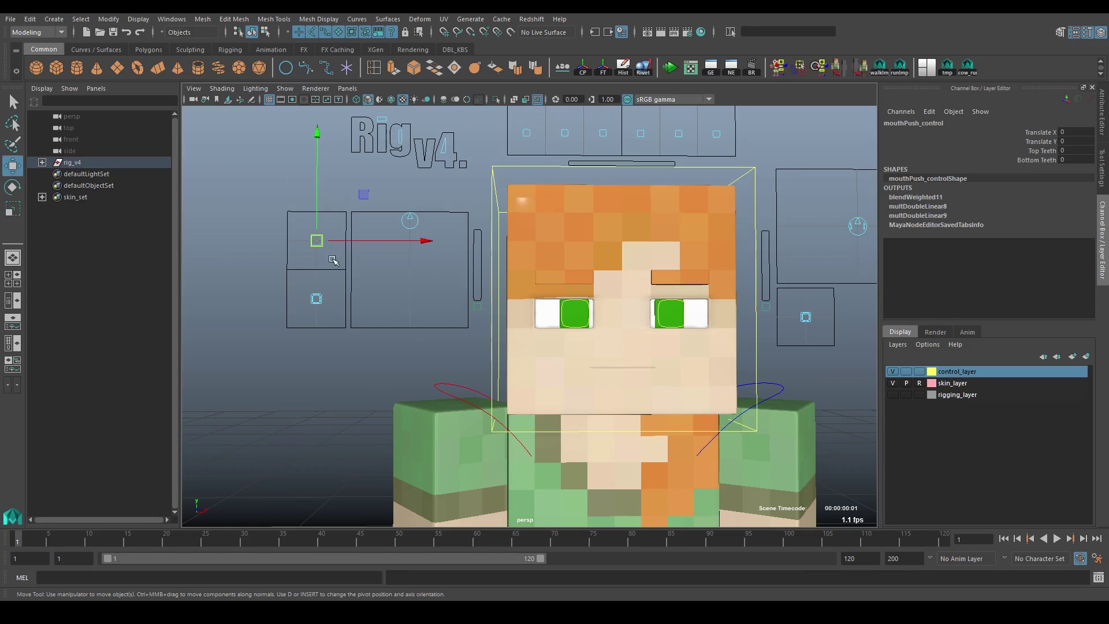
click(317, 299)
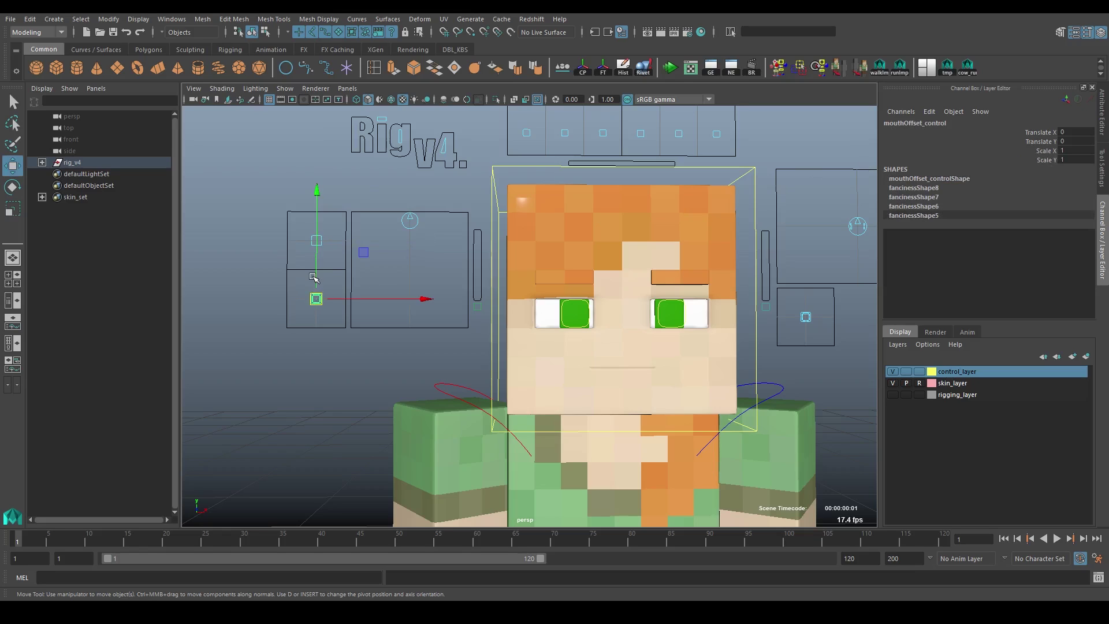
click(303, 247)
click(314, 245)
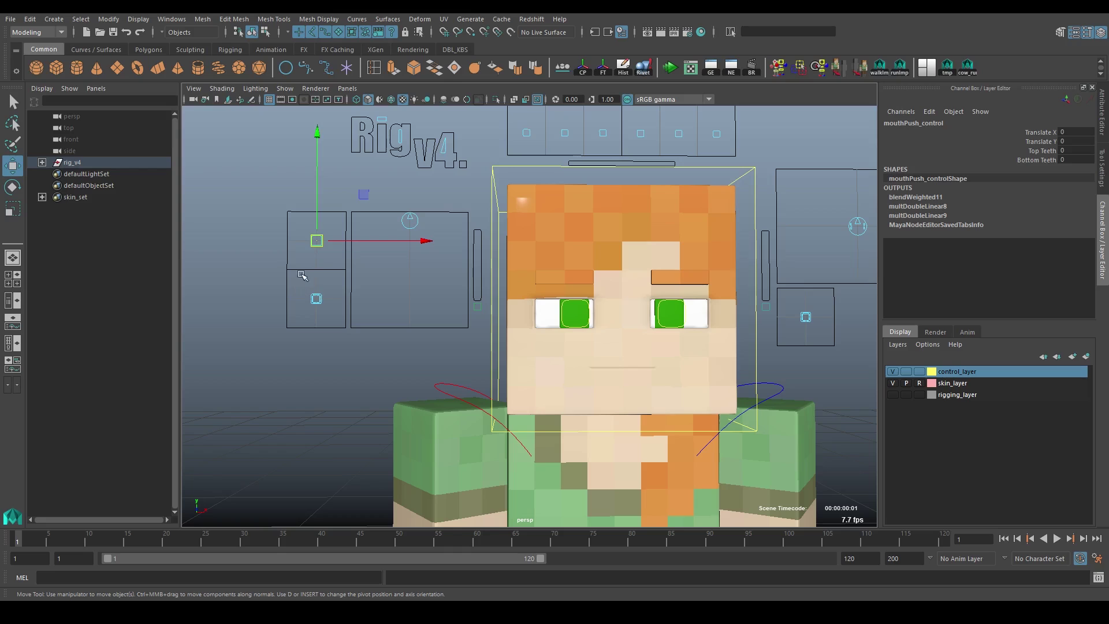
mouse_move(317, 241)
mouse_down()
mouse_move(292, 240)
mouse_move(314, 244)
mouse_up()
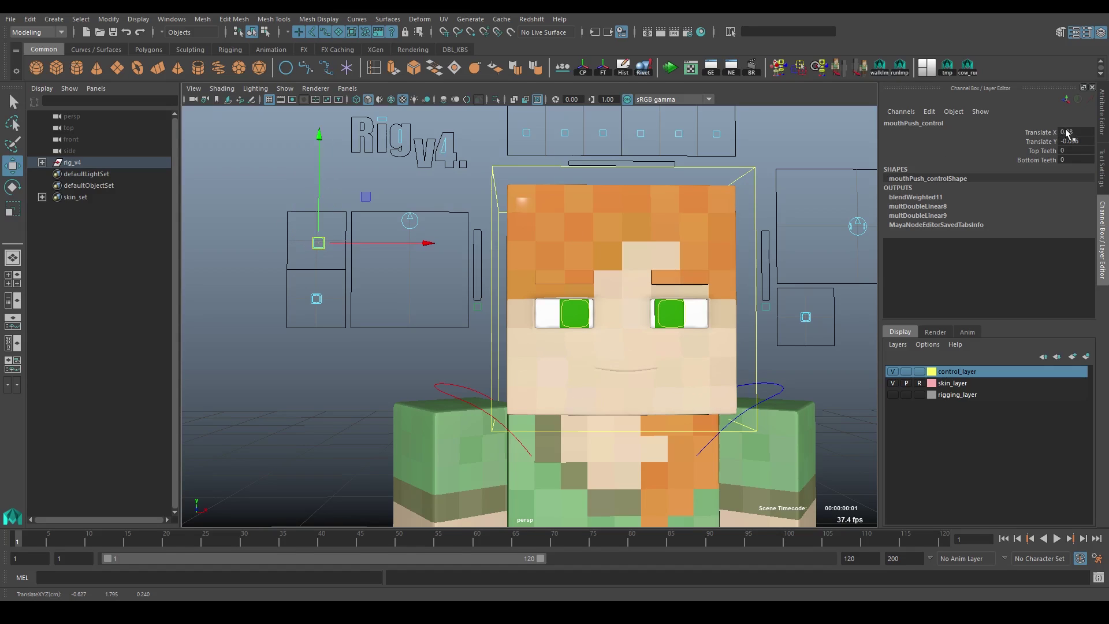
drag(1066, 133, 1067, 142)
text(0)
key(Return)
Try shifting the whole mouth with the mouth offset control, reset its Translate X and Y to 0, and deselect it.
click(315, 300)
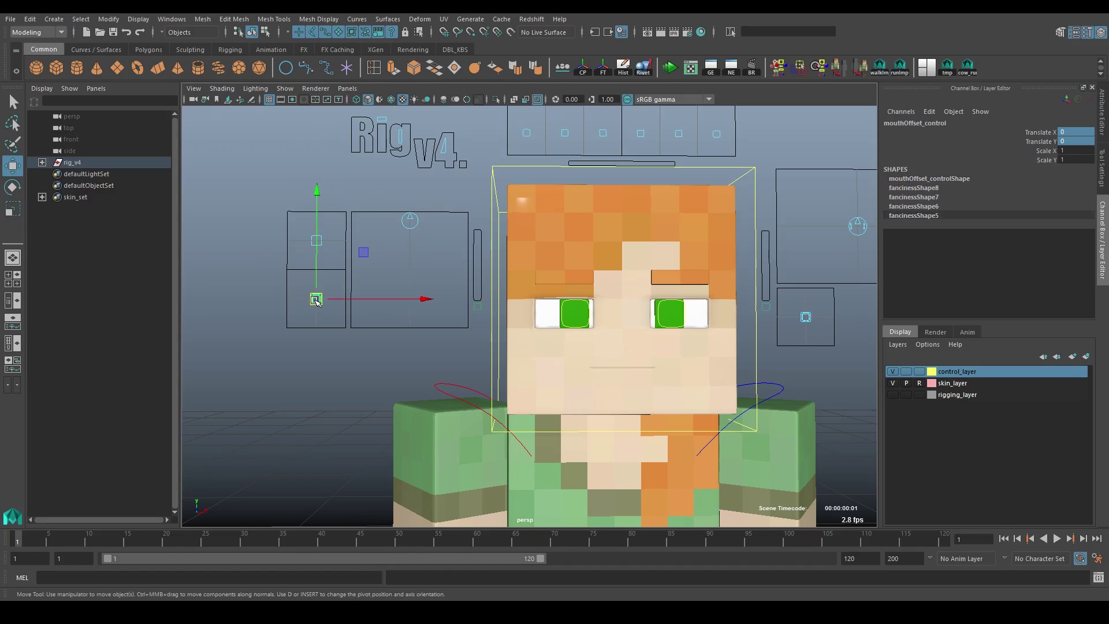
mouse_move(315, 300)
mouse_down()
mouse_move(333, 283)
mouse_move(318, 305)
mouse_up()
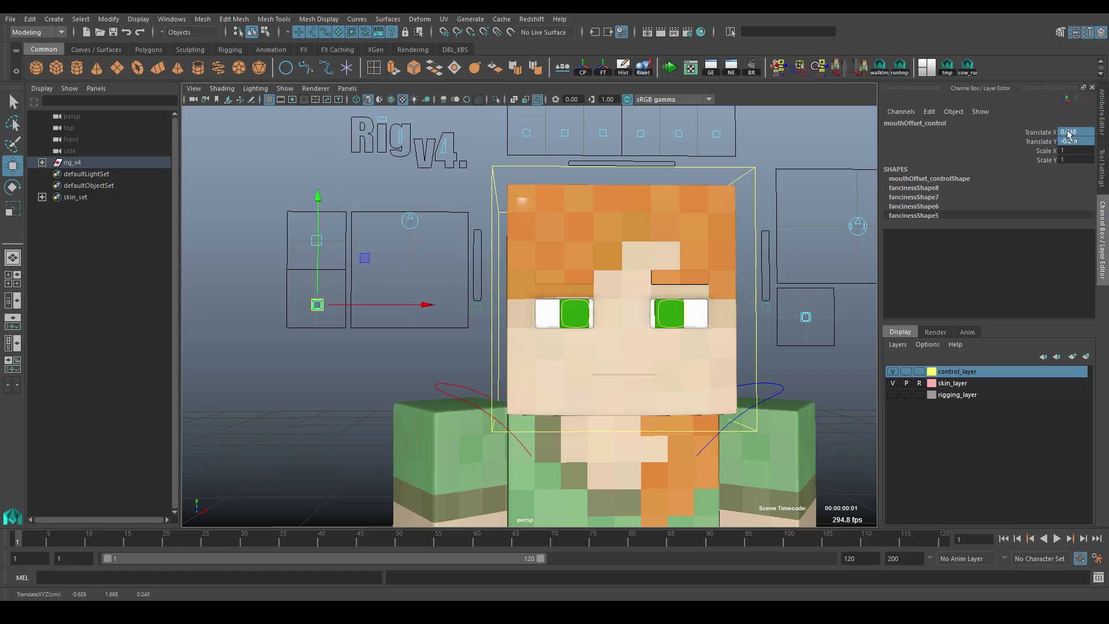
text(0)
key(Return)
click(304, 263)
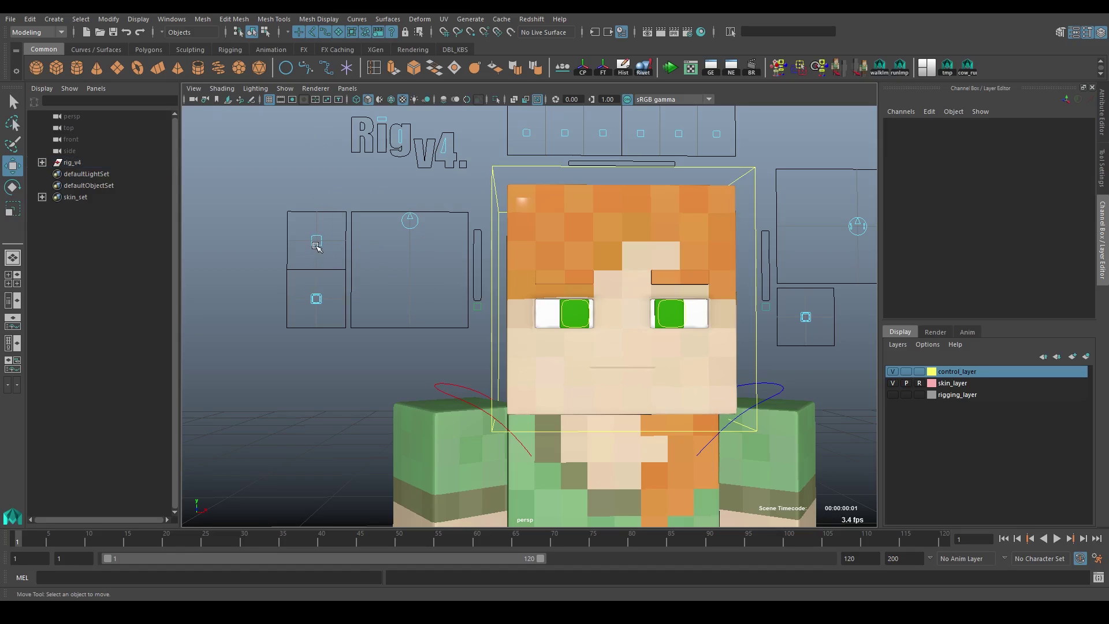
Open the mouth wide by moving the lip sync control down to about the middle of its box.
click(316, 242)
click(411, 220)
drag(410, 219, 427, 266)
alt+drag(612, 357, 595, 383)
Try the mouth push control's Top Teeth at about 6.1 and Bottom Teeth at about 3.3, and reset both to 0.
click(315, 249)
click(317, 239)
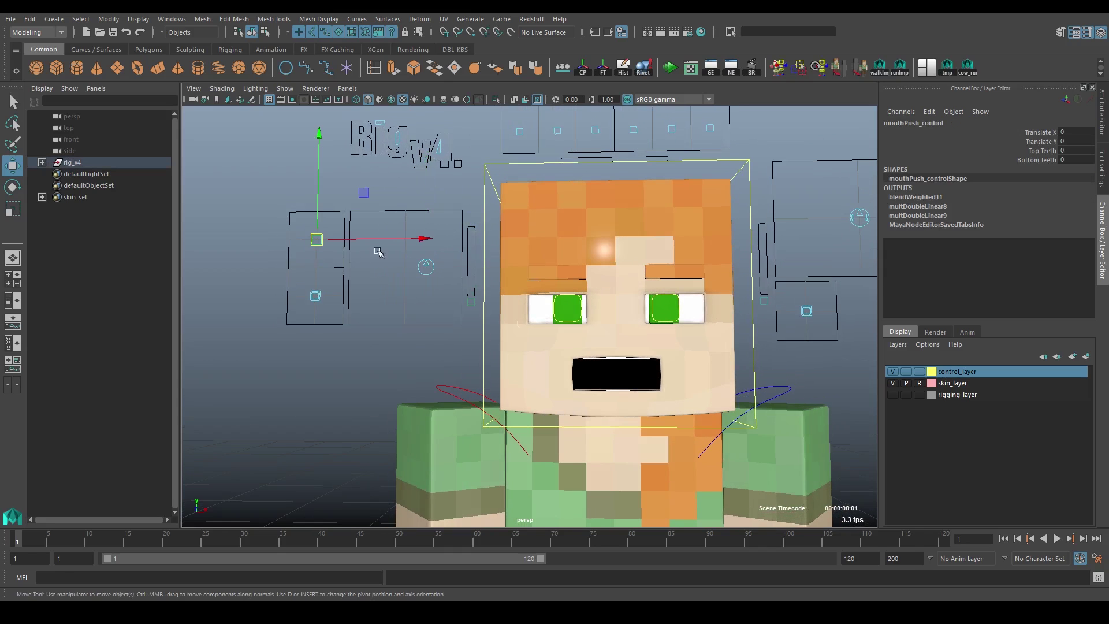
drag(1044, 152, 1038, 162)
middle_drag(630, 270, 652, 272)
drag(1081, 153, 1062, 154)
click(1051, 152)
middle_drag(627, 276, 641, 276)
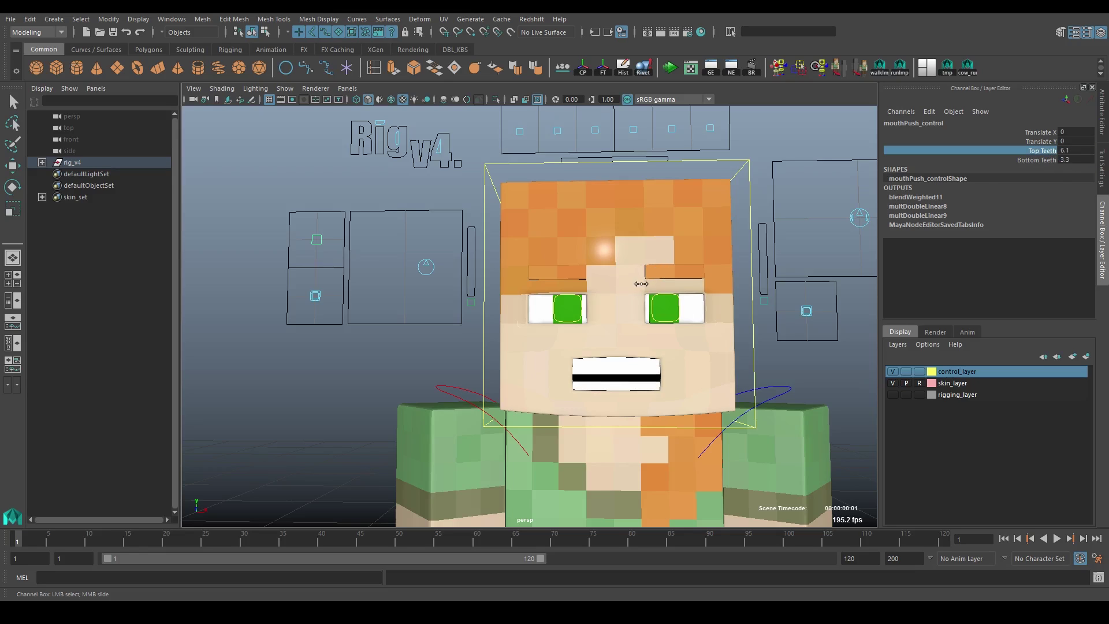
drag(1076, 150, 1075, 160)
text(0)
key(Return)
Close the mouth by setting the lip sync control's Translate X and Translate Y to 0.
alt+right_drag(563, 312, 503, 312)
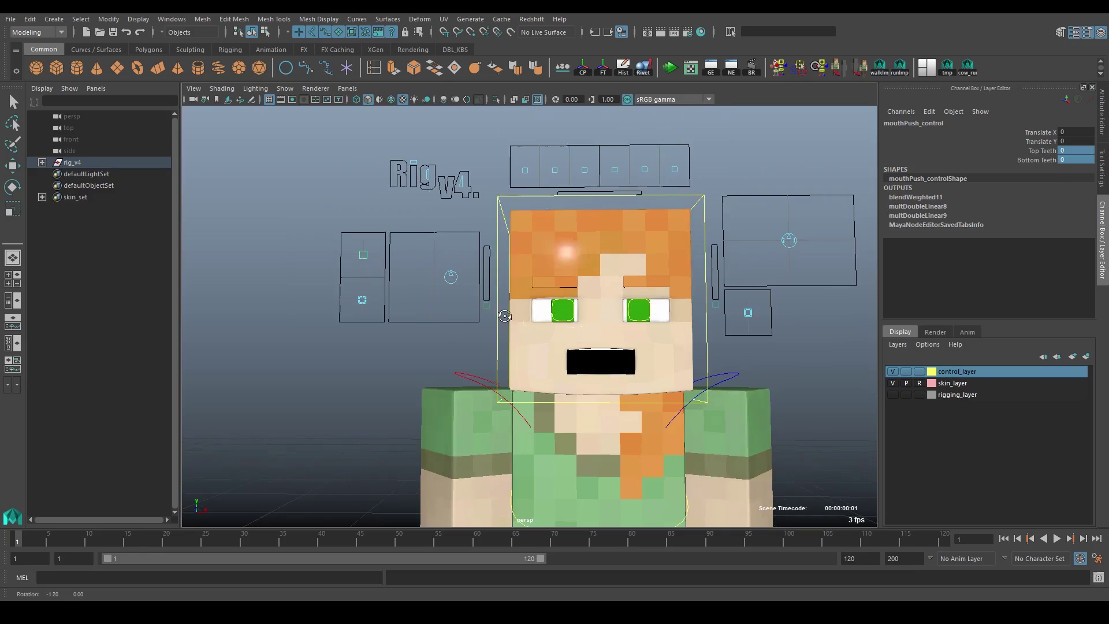
alt+drag(506, 311, 570, 295)
click(462, 266)
drag(1073, 142, 1070, 133)
text(0)
key(Return)
Try moving the pupil control to about 0.031 in X and 0.092 in Y, and undo the move.
alt+middle_drag(782, 248, 736, 276)
click(737, 278)
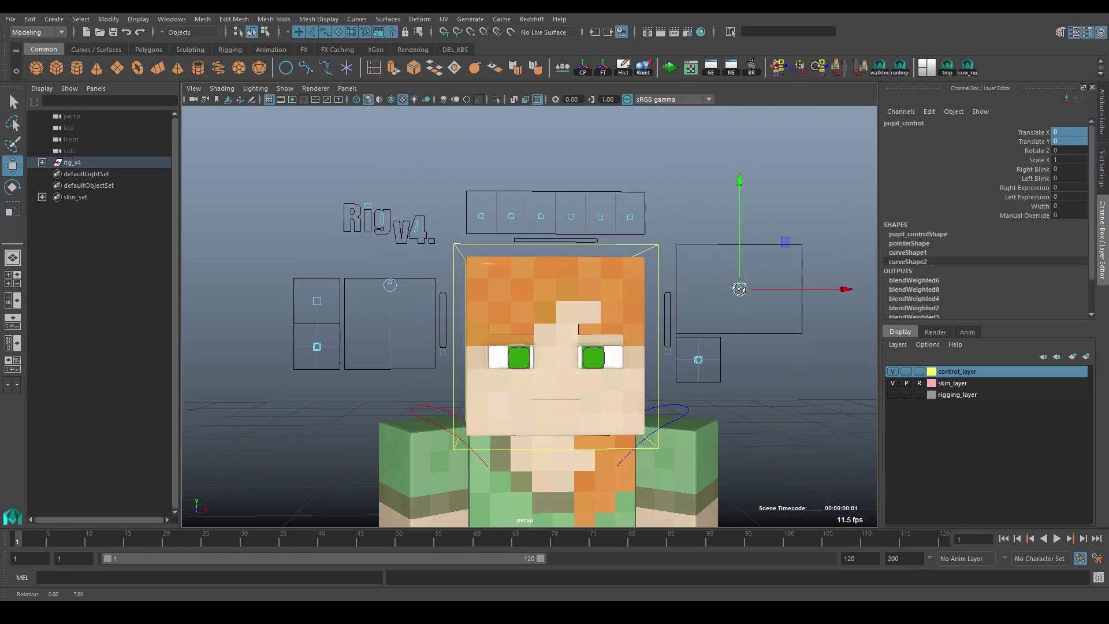
mouse_move(737, 279)
mouse_down()
mouse_move(772, 270)
mouse_move(739, 258)
mouse_move(741, 287)
mouse_up()
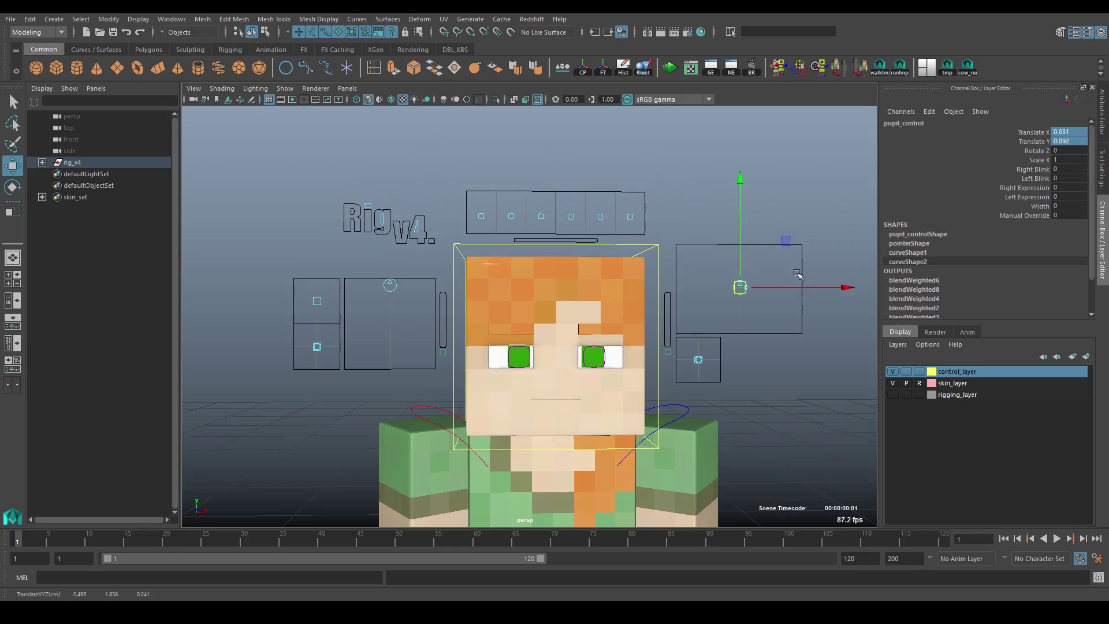
key(ctrl+z)
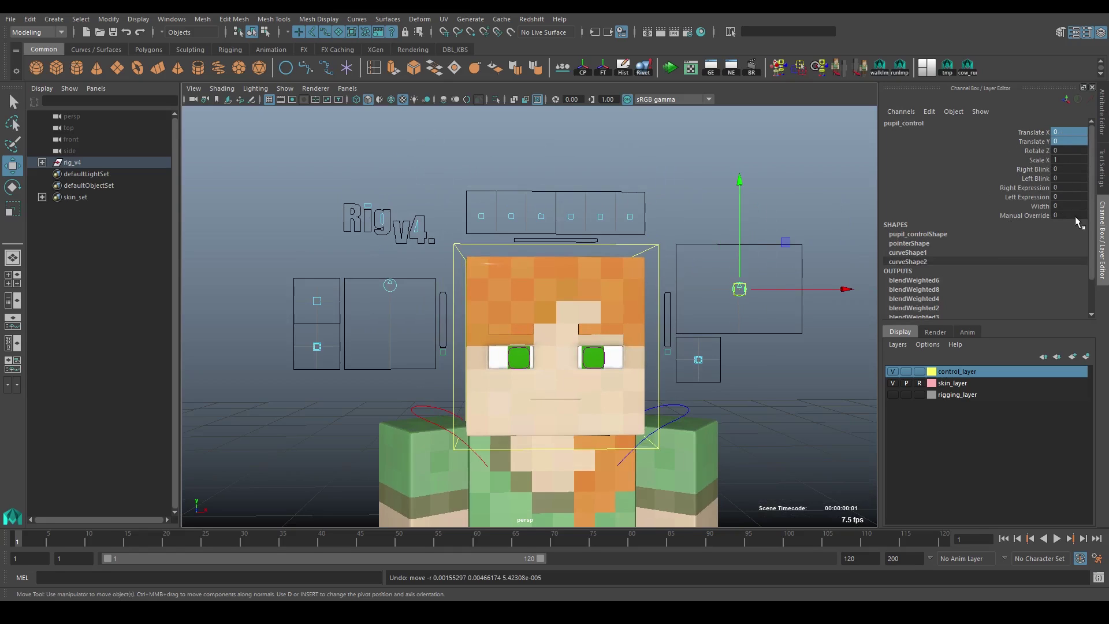
Try changing the pupil control's Rotate Z and Scale X, undoing each change.
click(1044, 150)
middle_drag(459, 285, 1106, 160)
key(ctrl+z)
click(1049, 159)
middle_drag(516, 265, 478, 286)
key(ctrl+z)
Try changing the pupil control's right and left Blink values and both Expression values, undoing each change.
drag(1023, 169, 1023, 178)
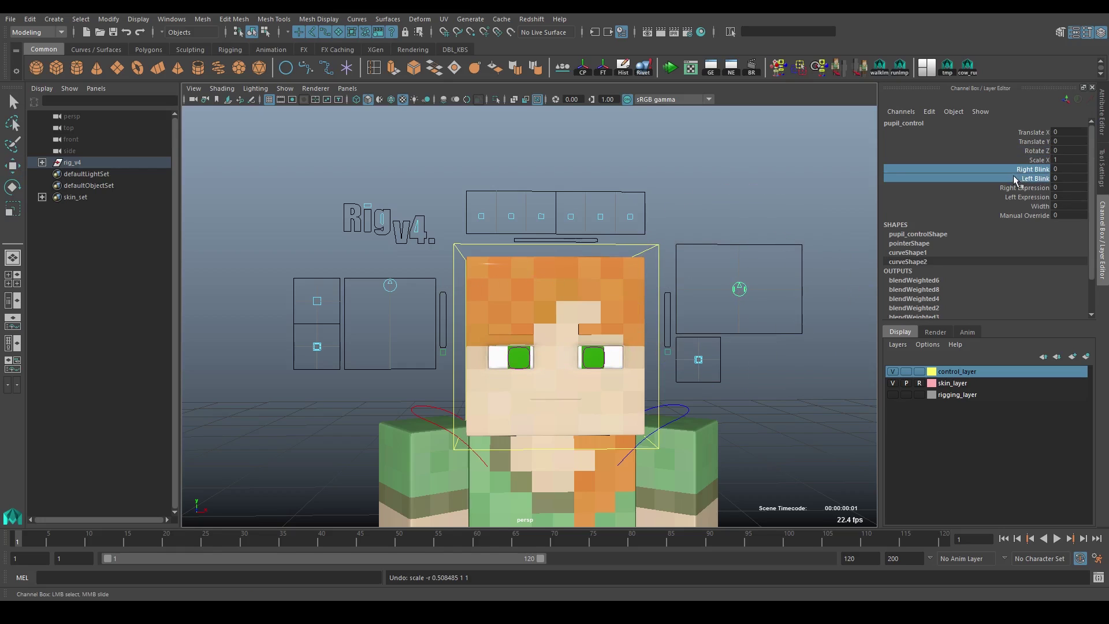
middle_drag(587, 274, 523, 298)
key(ctrl+z)
drag(1026, 188, 1025, 197)
middle_drag(626, 290, 563, 302)
key(ctrl+z)
Try the pupil control's Width at 1 to widen the eyes, and undo the change.
click(1037, 208)
scroll(582, 340, up, 2)
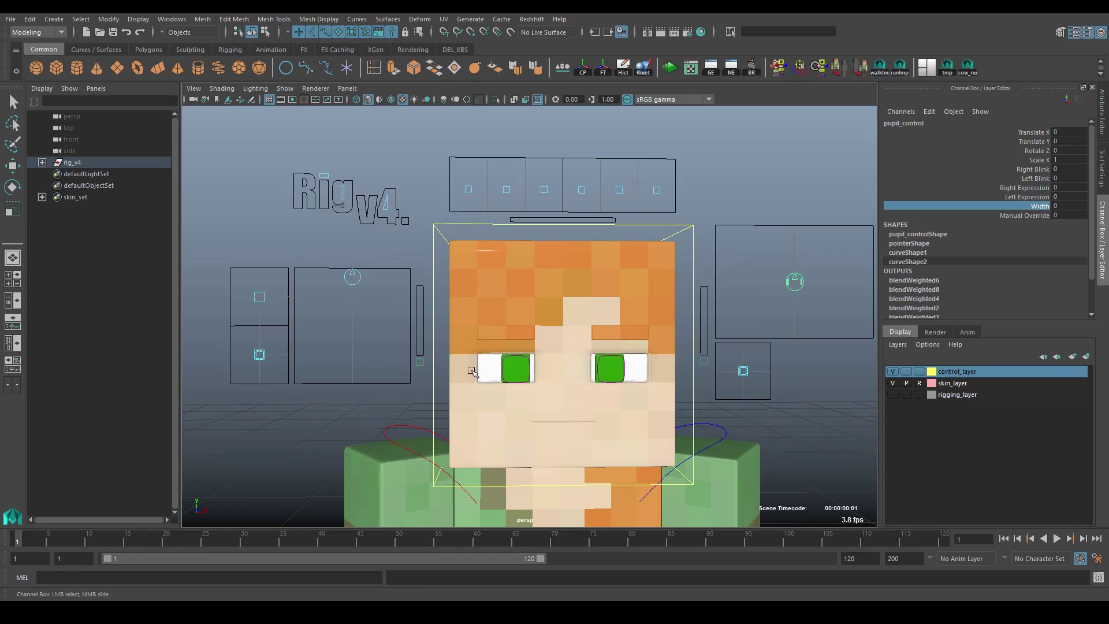
alt+middle_drag(474, 373, 473, 356)
middle_drag(462, 321, 588, 311)
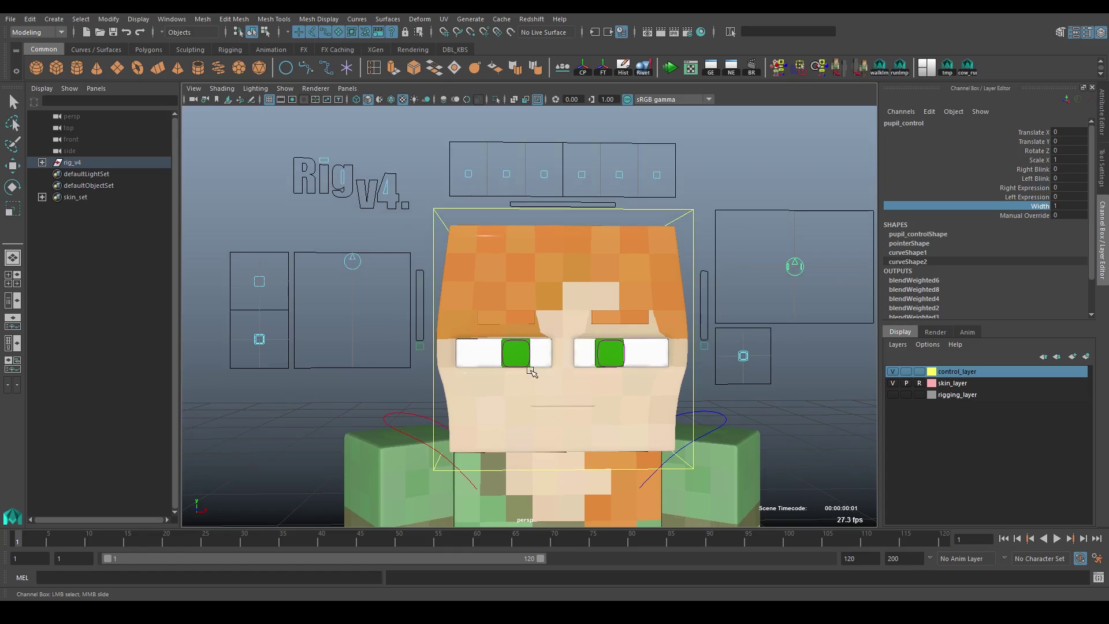
key(ctrl+z)
Set the pupil control's Manual Override to 1 to show the individual eye corner controls.
click(1029, 216)
middle_drag(481, 366, 742, 295)
scroll(678, 334, up, 2)
alt+middle_drag(622, 361, 620, 296)
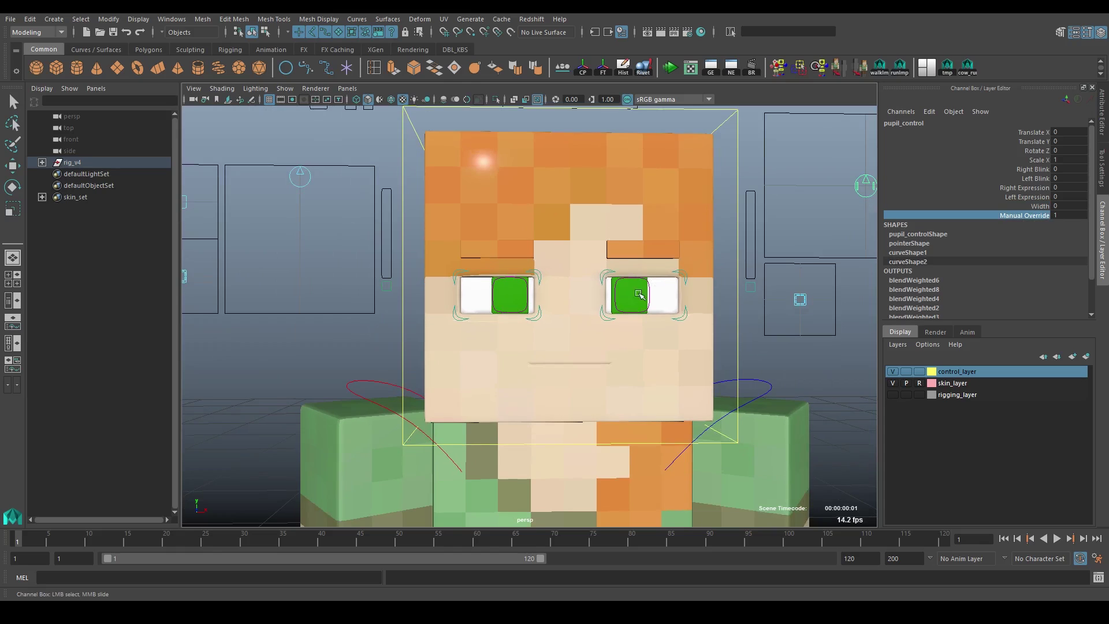
Try moving the left eye's upper inner override control to about 0.365, 0.347 and rotating it, and undo both changes.
click(603, 288)
key(w)
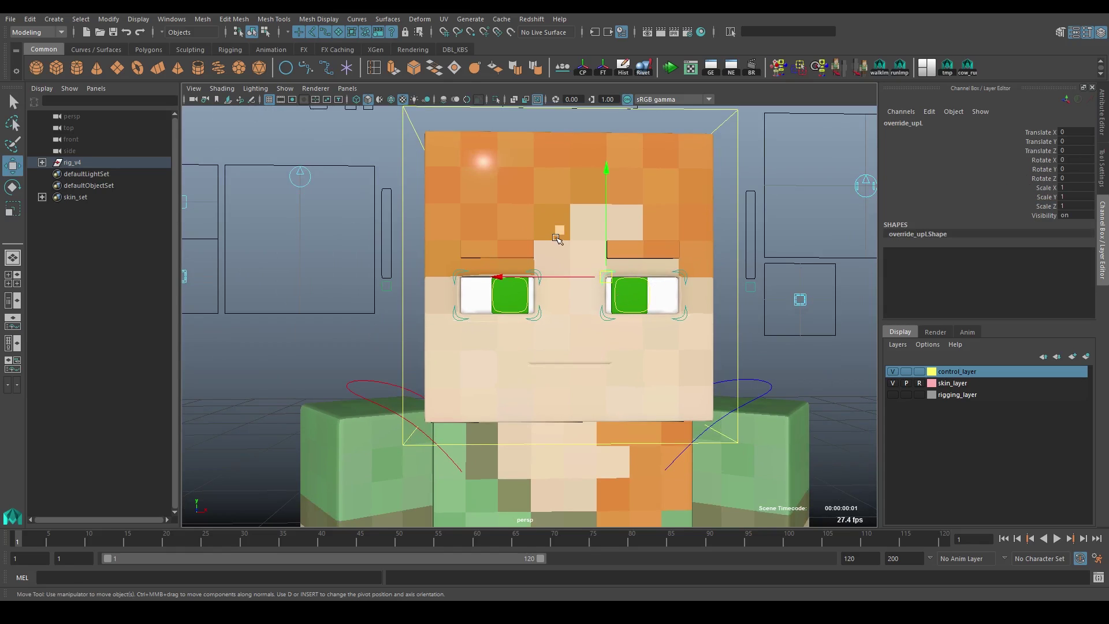
mouse_move(558, 242)
middle_down()
mouse_move(545, 218)
mouse_move(555, 237)
middle_up()
key(e)
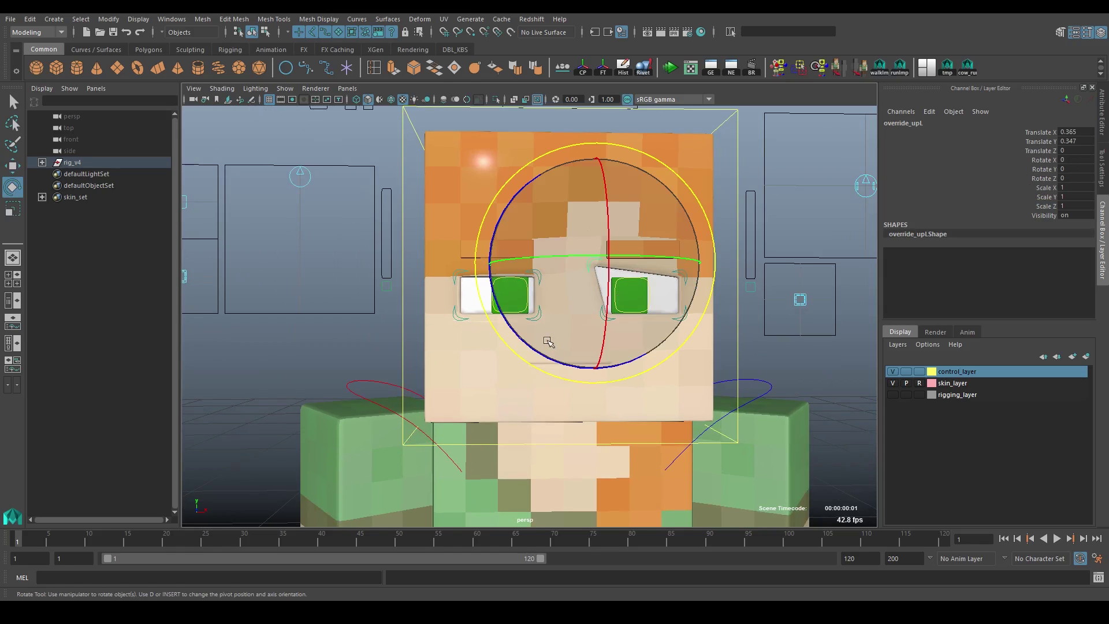
drag(533, 348, 647, 339)
key(ctrl+z)
key(ctrl+z)
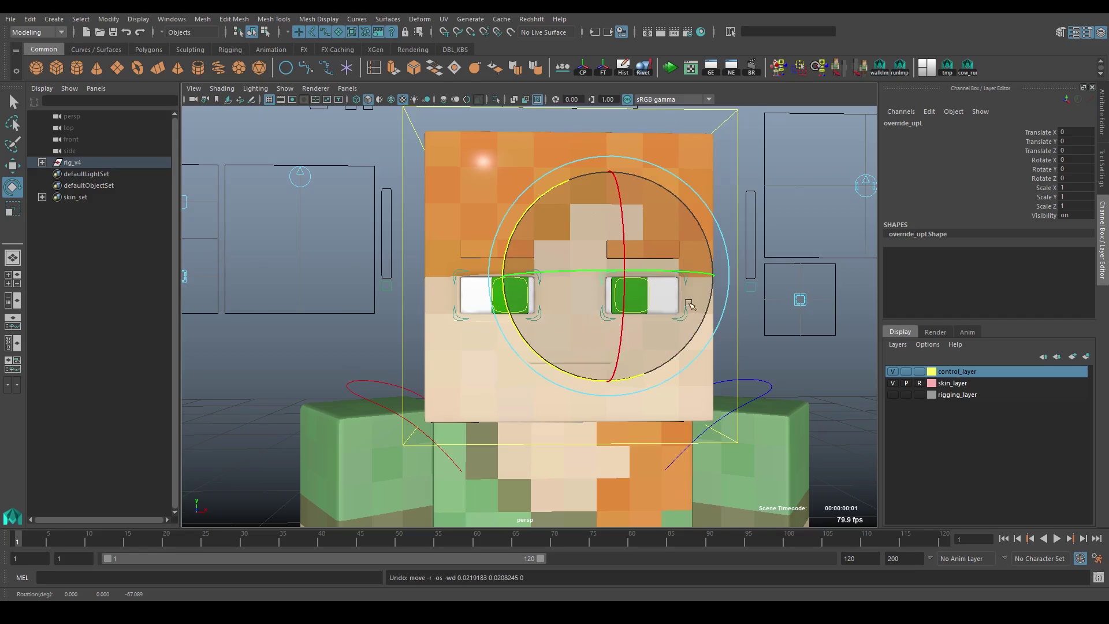
Reselect the pupil control and lower its Manual Override to 0 to hide the eye corner controls.
scroll(649, 264, down, 3)
click(798, 219)
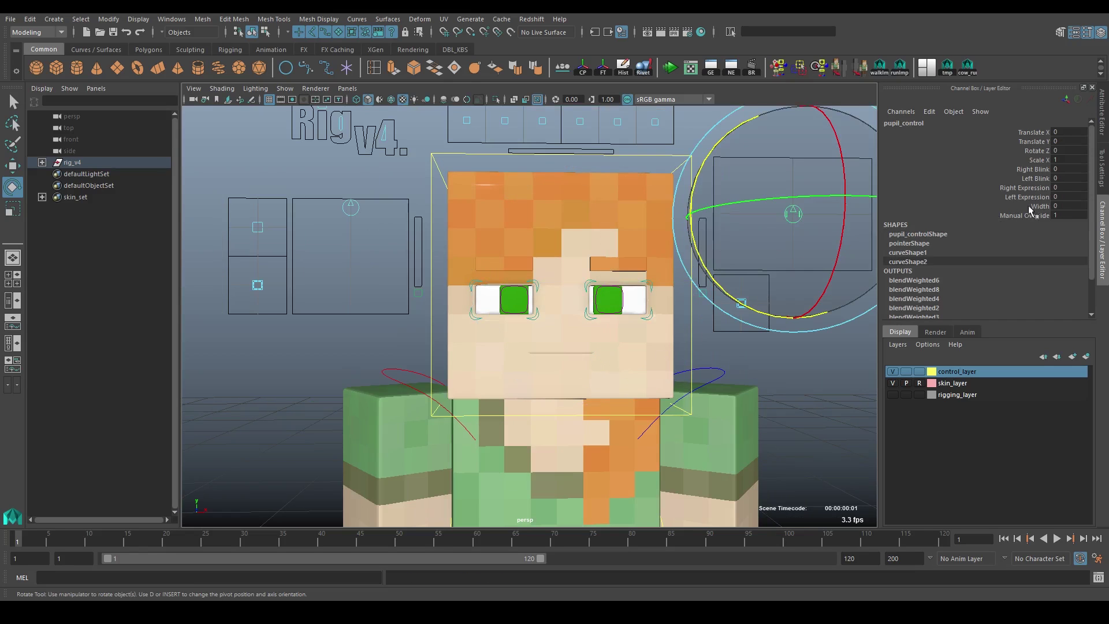
click(1031, 214)
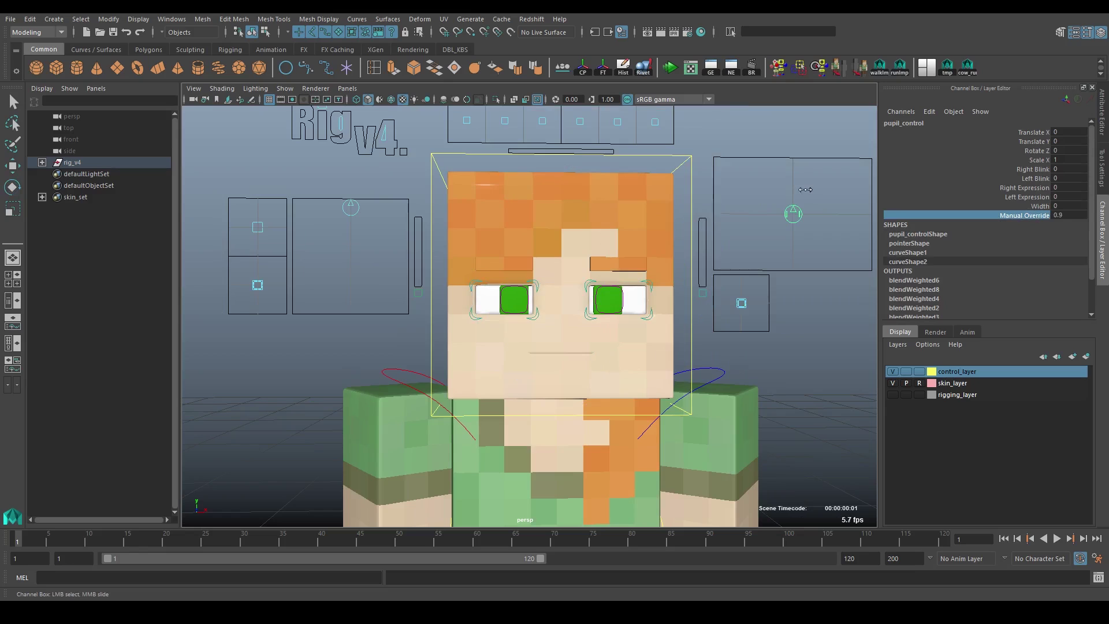
middle_drag(801, 191, 753, 319)
Try lowering the eyes with the eye offset control to about -0.233 in Y, and reset Translate Y to 0.
click(744, 310)
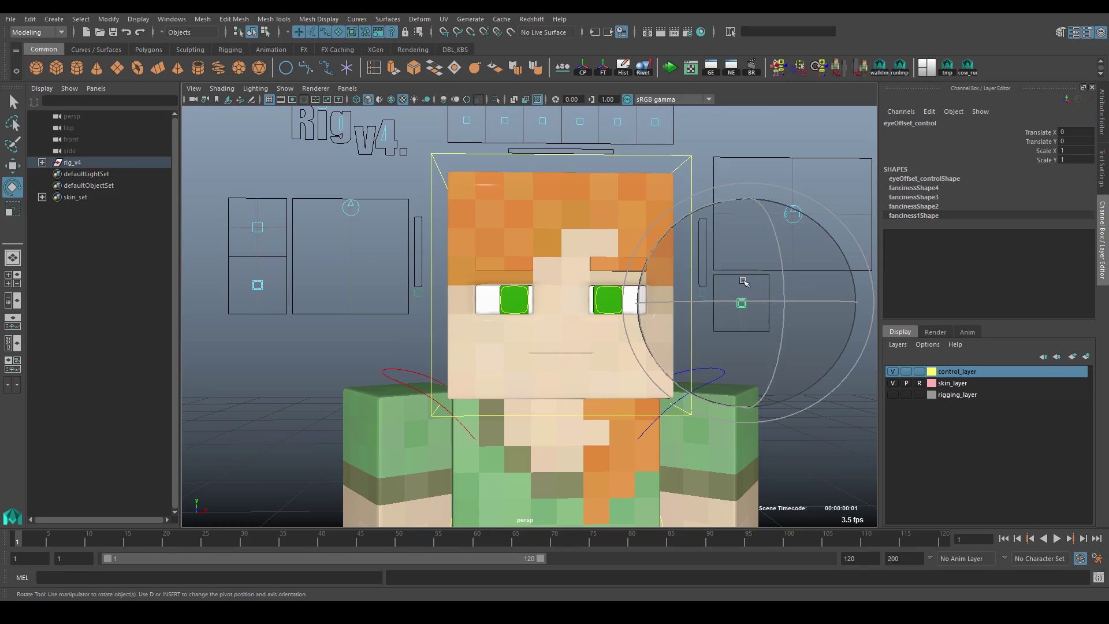
key(w)
mouse_move(741, 235)
mouse_down()
mouse_move(741, 215)
mouse_move(741, 240)
mouse_up()
drag(1066, 132, 1066, 142)
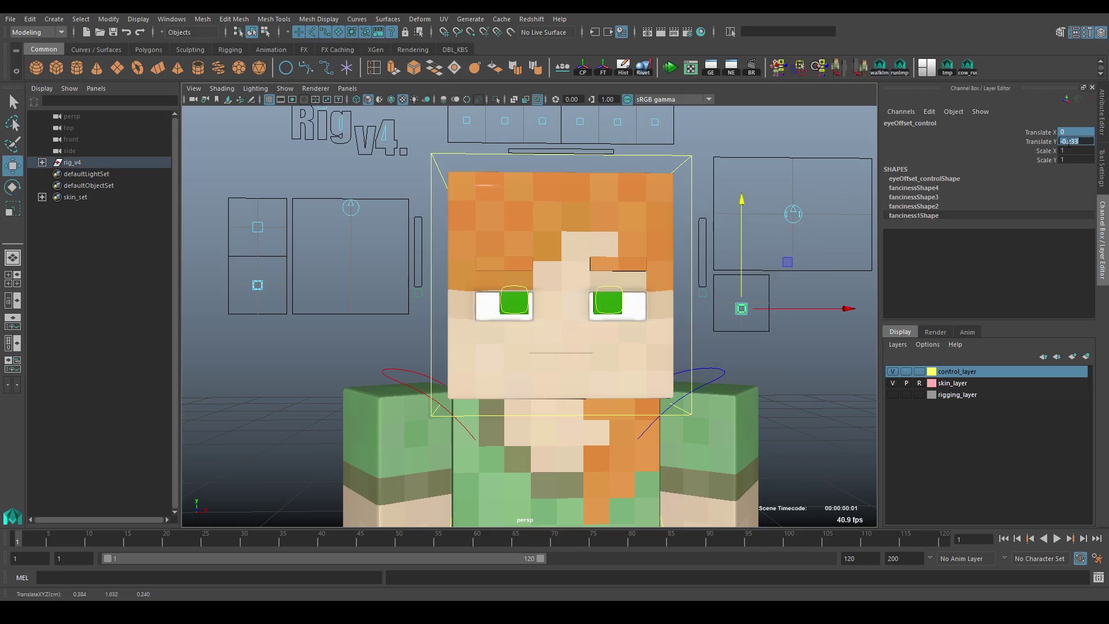
text(1)
key(Return)
key(ctrl+z)
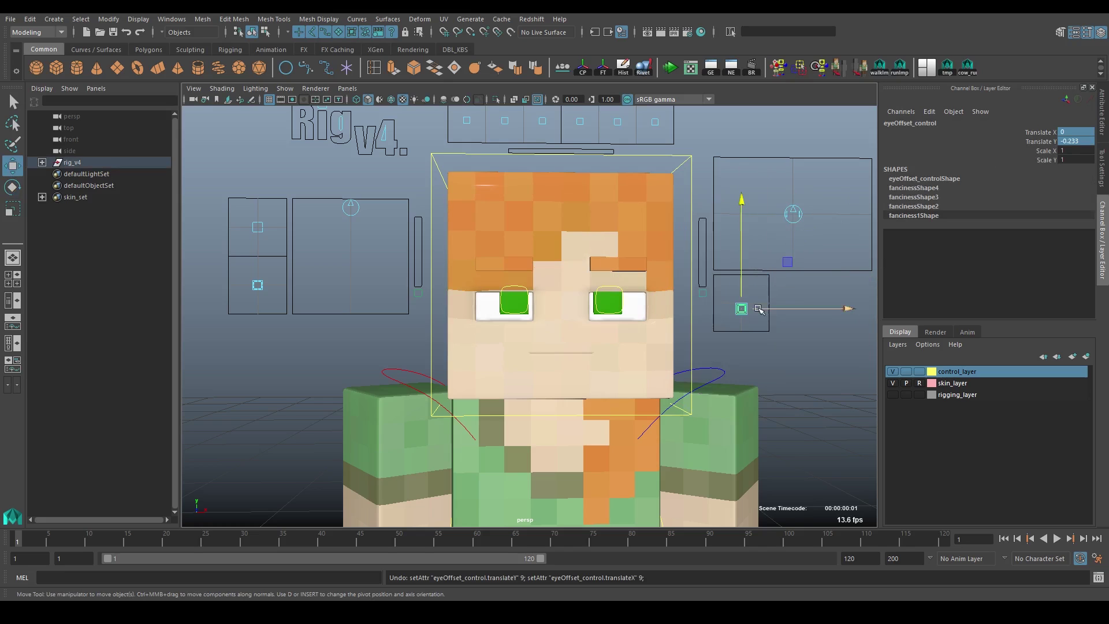
click(1062, 141)
text(0)
key(Return)
Try moving the right eyebrow's middle and outer controls, undoing the middle control's move.
scroll(631, 322, down, 3)
scroll(599, 305, up, 3)
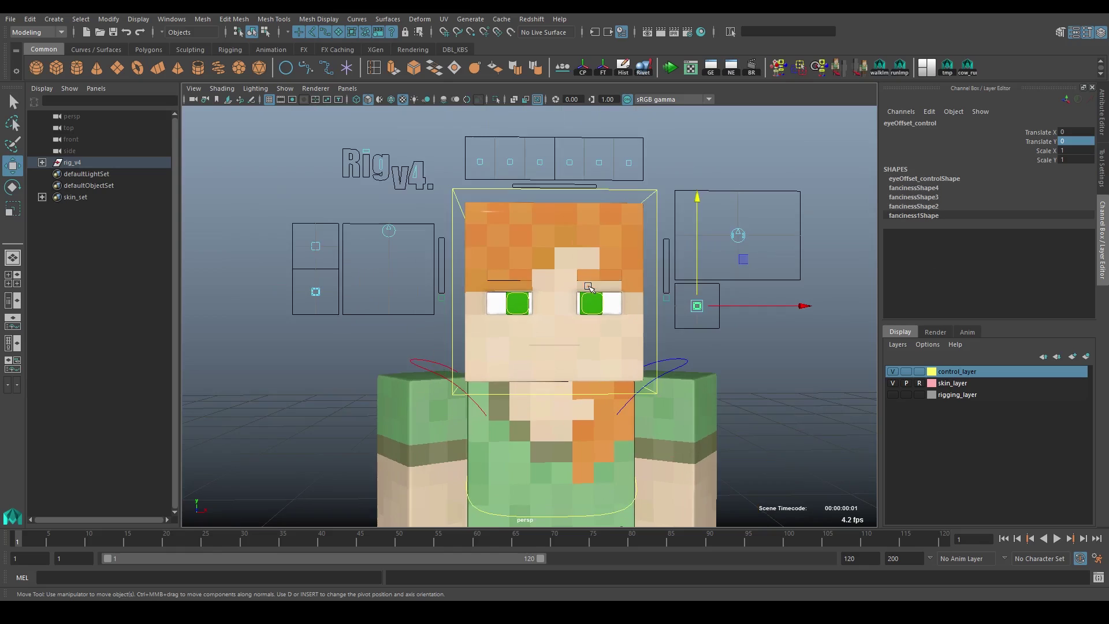
scroll(481, 237, up, 2)
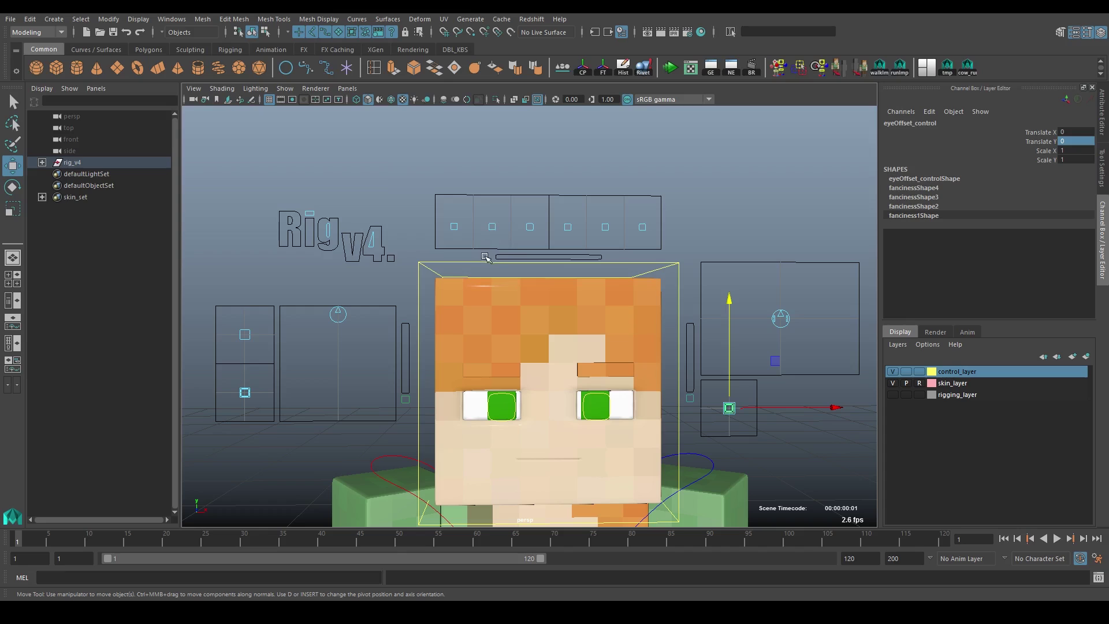
click(492, 227)
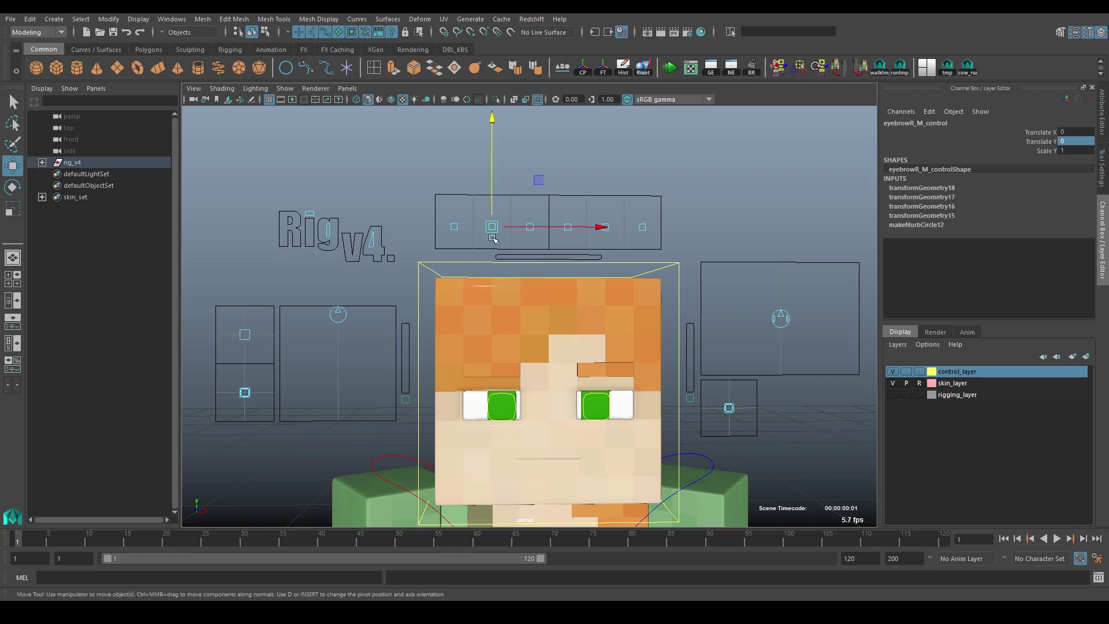
key(ctrl+z)
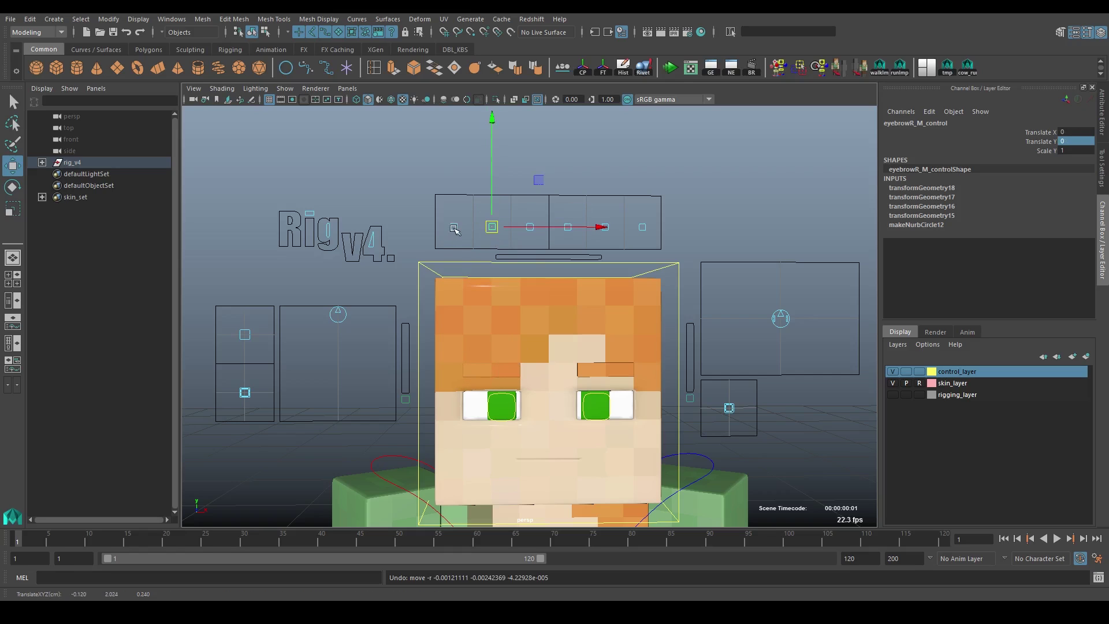
click(455, 228)
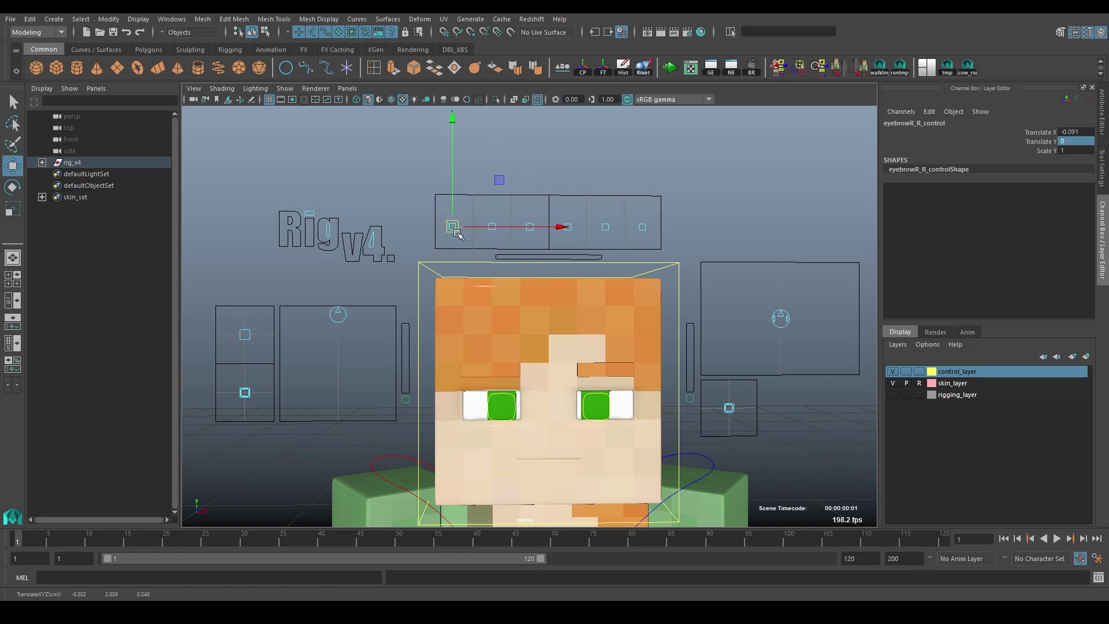
Try raising the left eyebrow's middle control to about -0.061 in X and 0.644 in Y, and reset both to 0.
click(606, 227)
drag(606, 223, 604, 215)
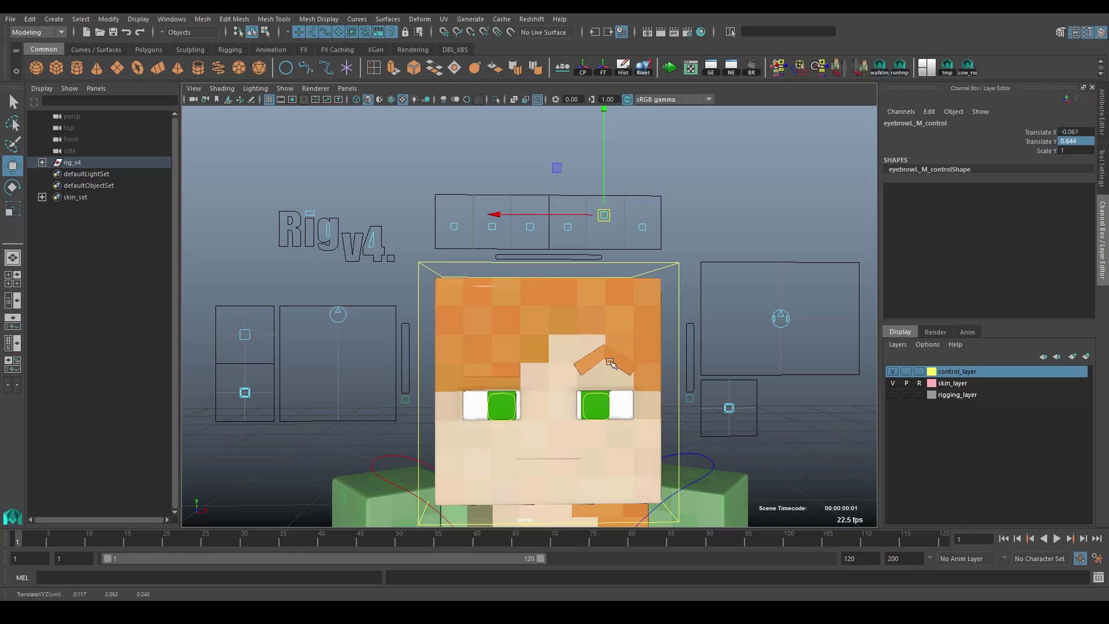
drag(1062, 133, 1068, 141)
text(0)
key(Return)
Try turning off the Pupil attribute on the face control and undo the change.
alt+middle_drag(367, 317, 448, 306)
scroll(447, 287, down, 2)
click(465, 249)
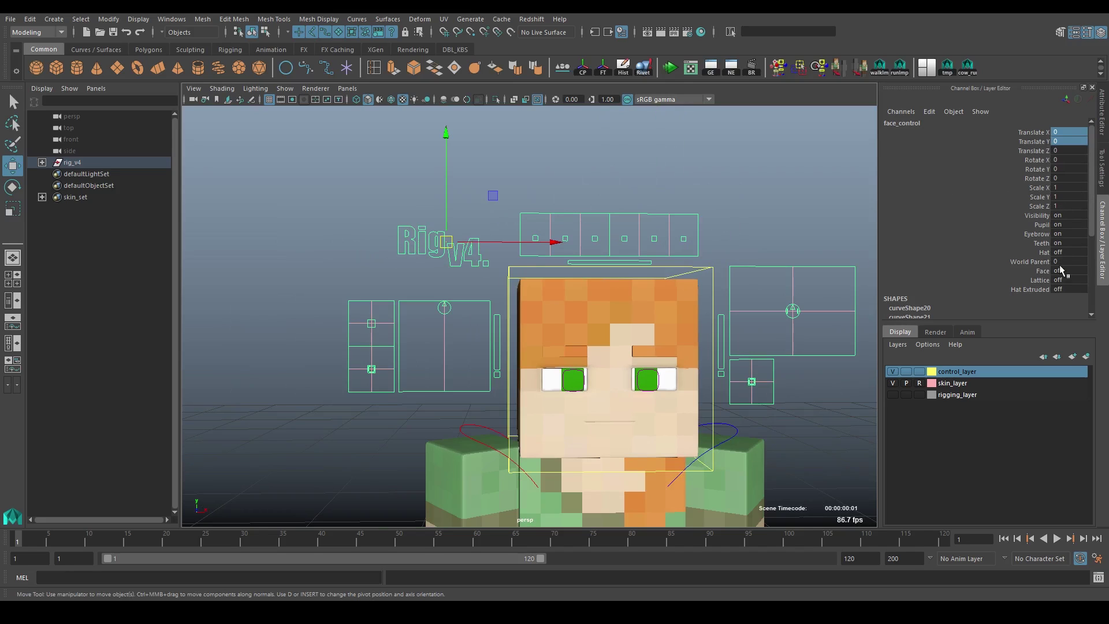
double_click(1061, 225)
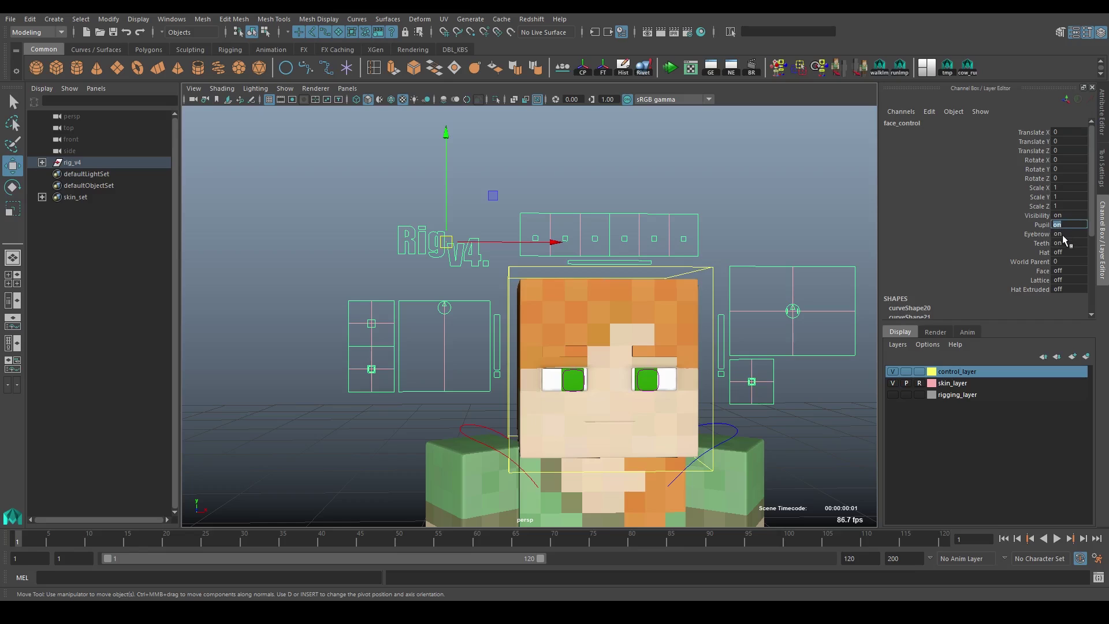
text(0)
key(Return)
key(ctrl+z)
key(Tab)
key(Tab)
key(Tab)
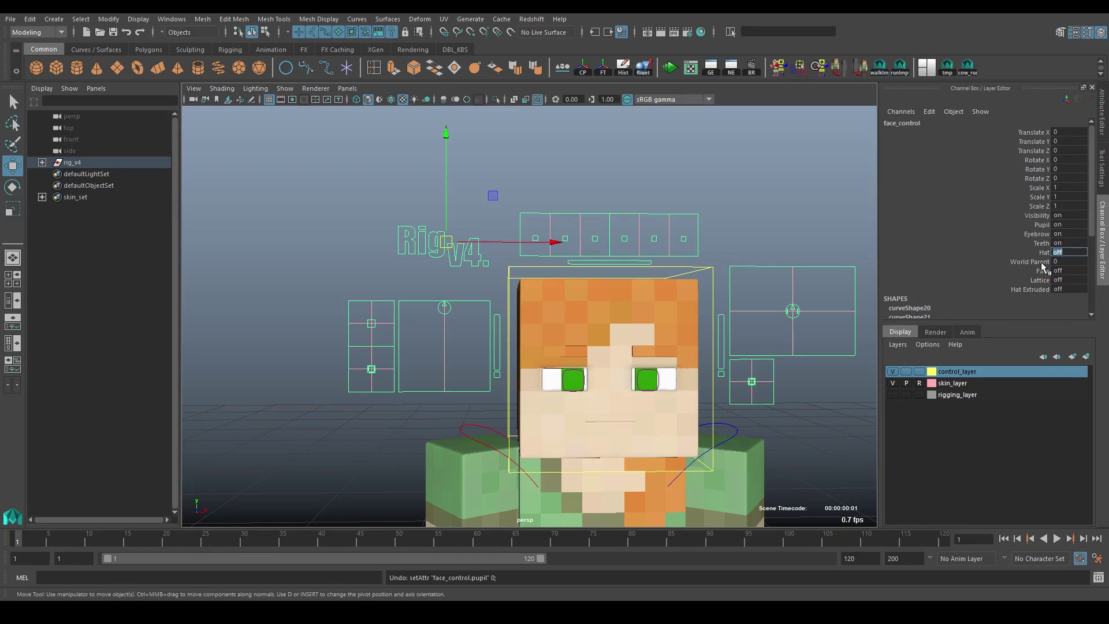
Try rotating the head control together with the attached facial controls, and undo the rotation.
click(1016, 262)
alt+right_drag(642, 321, 456, 272)
middle_drag(637, 295, 739, 287)
click(523, 298)
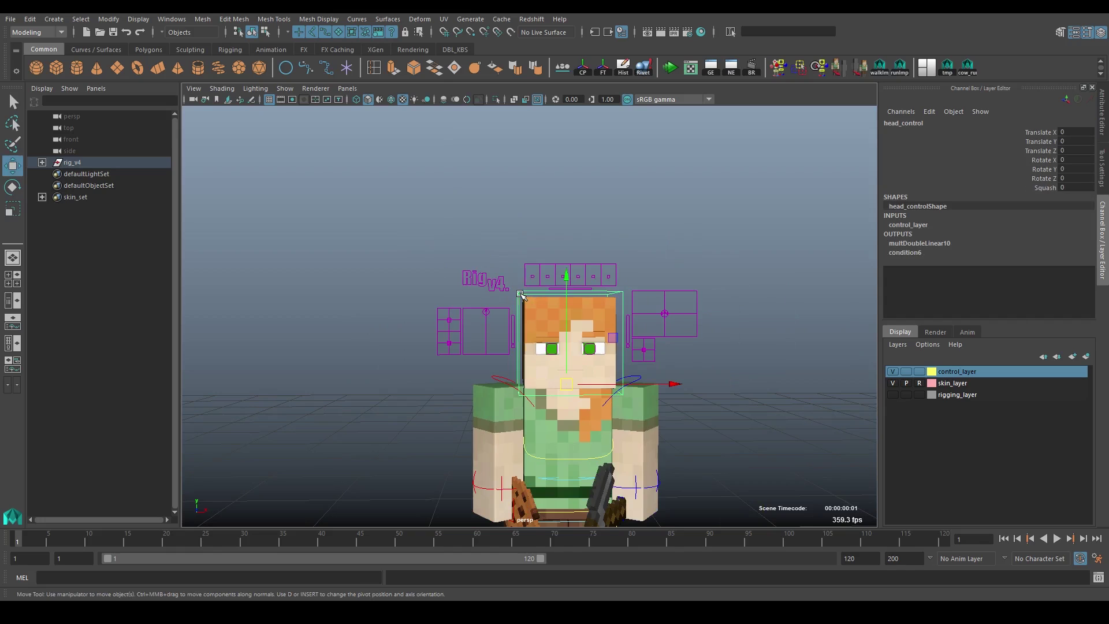
key(e)
drag(540, 348, 602, 393)
key(ctrl+z)
Select the face control again and turn on its Face attribute.
click(456, 273)
click(472, 282)
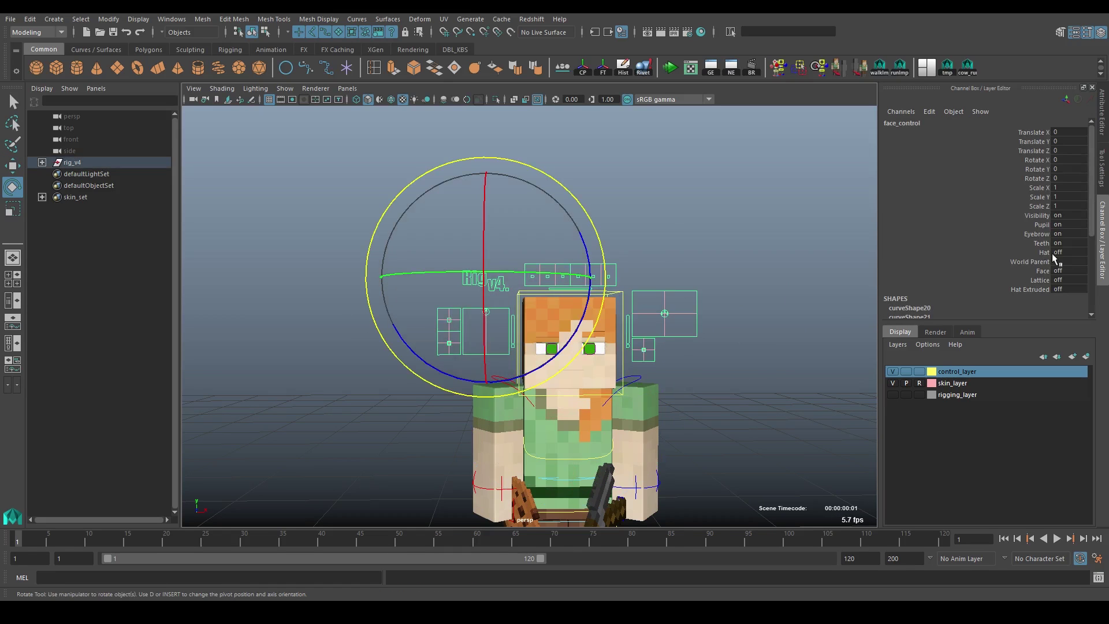
click(1038, 271)
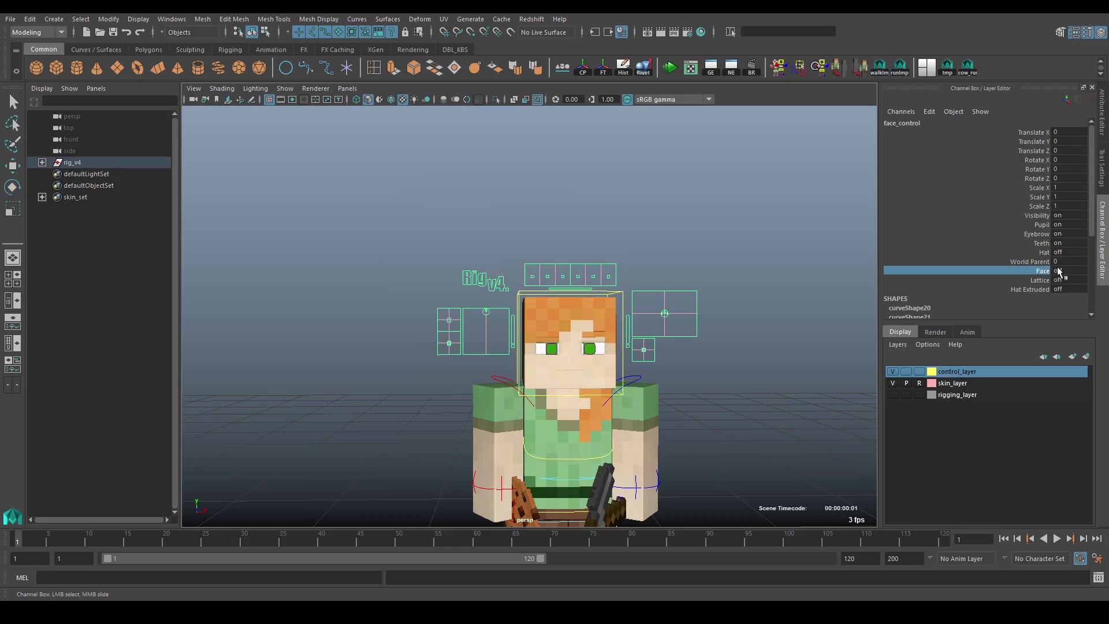
click(1058, 270)
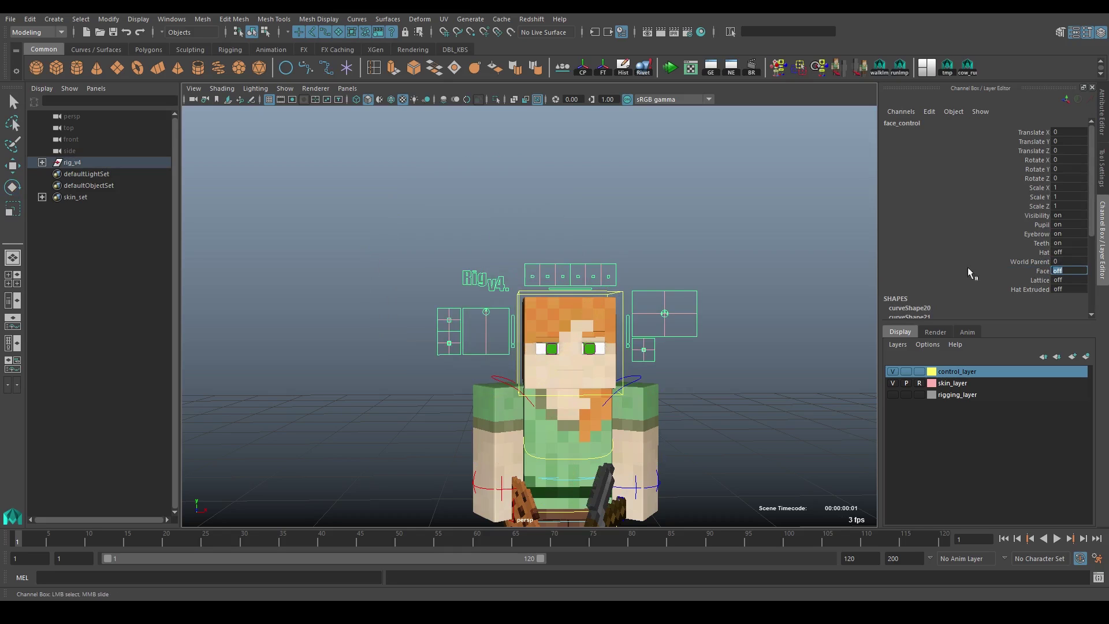
click(1034, 269)
scroll(545, 332, up, 3)
alt+middle_drag(590, 358, 560, 330)
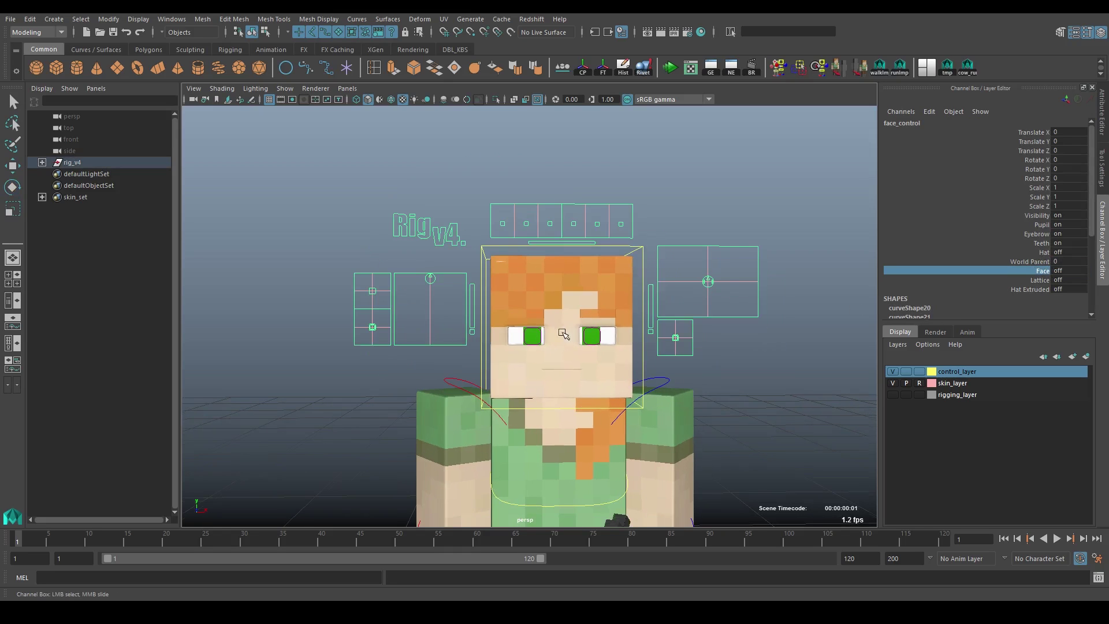
click(1057, 262)
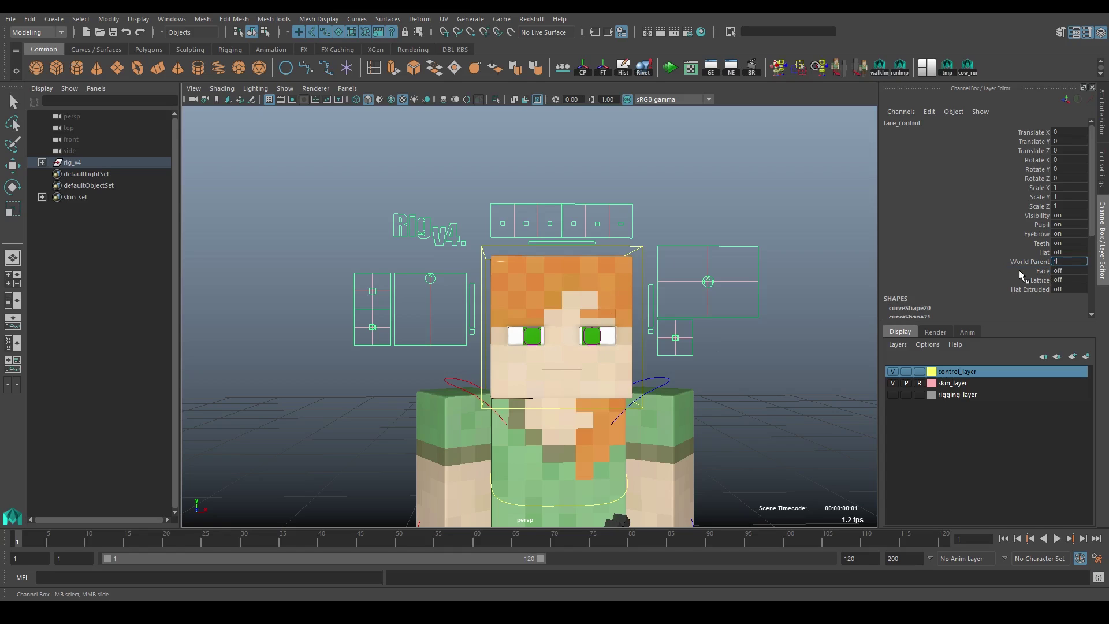
click(1071, 271)
text(1)
key(Return)
Examine the plain face from an angle, and turn the face control's Face attribute off.
scroll(569, 428, up, 5)
alt+drag(548, 408, 439, 371)
scroll(458, 379, down, 3)
alt+middle_drag(506, 397, 502, 363)
click(601, 373)
key(e)
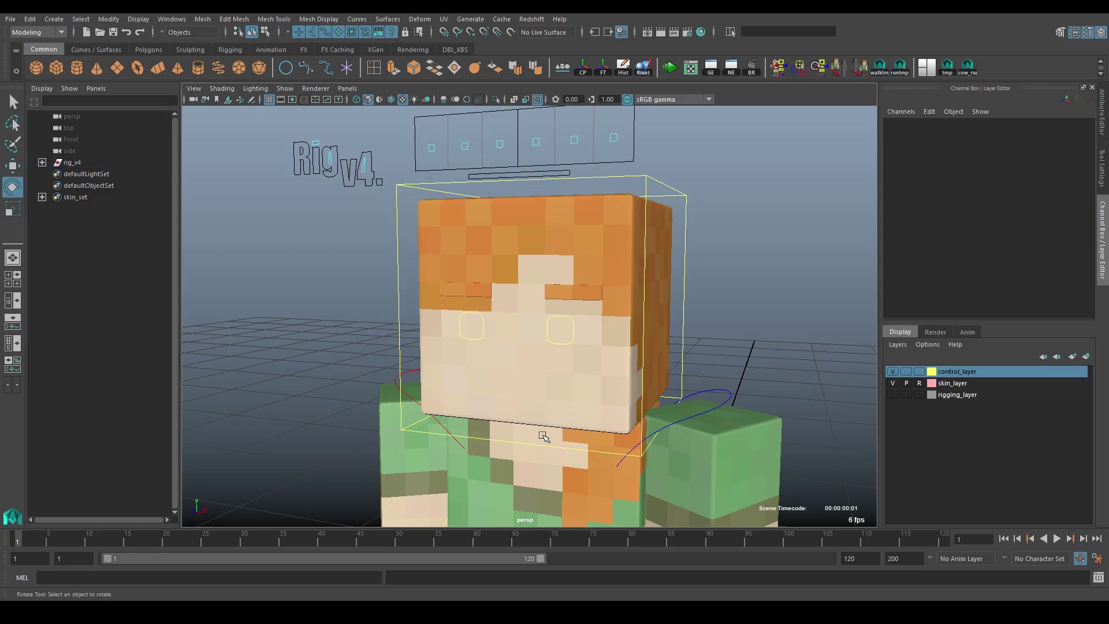
alt+drag(324, 230, 370, 156)
click(376, 169)
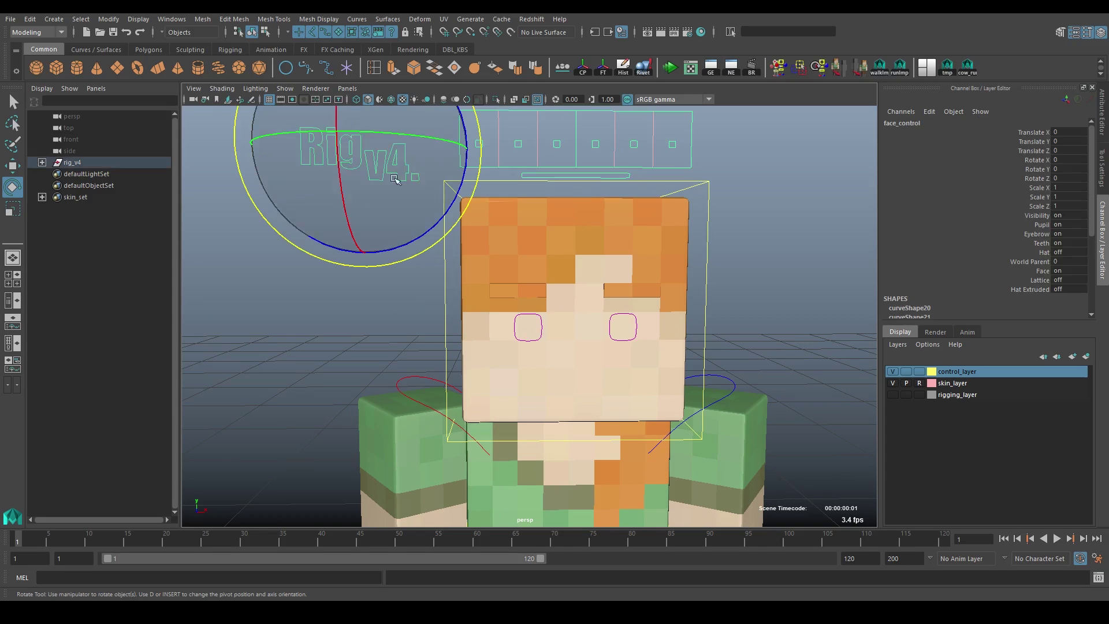
click(1066, 271)
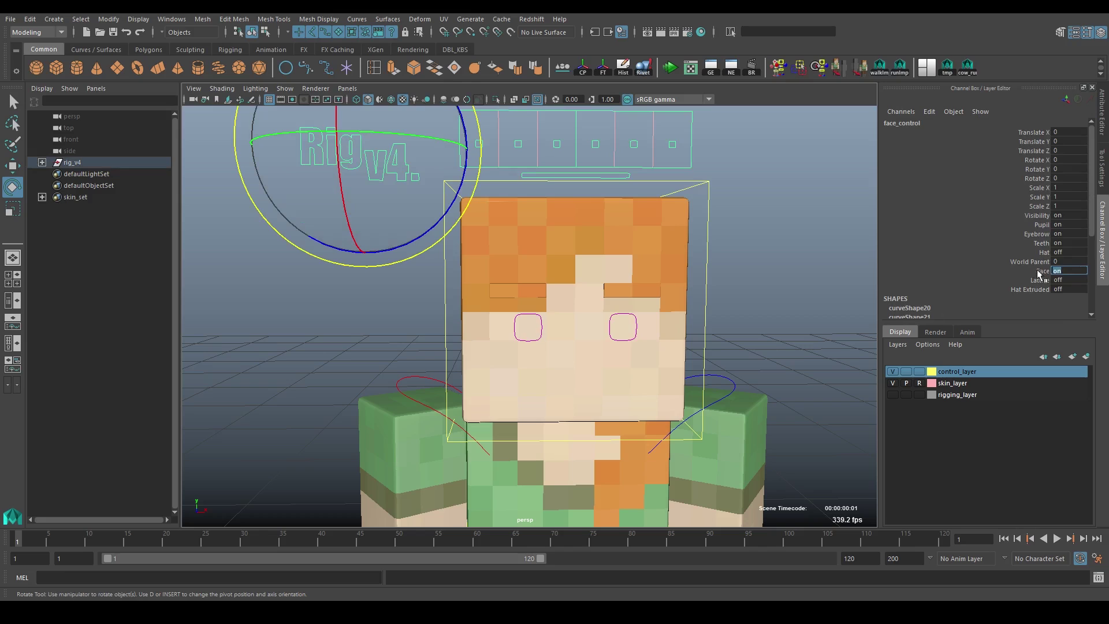
text(0)
key(Return)
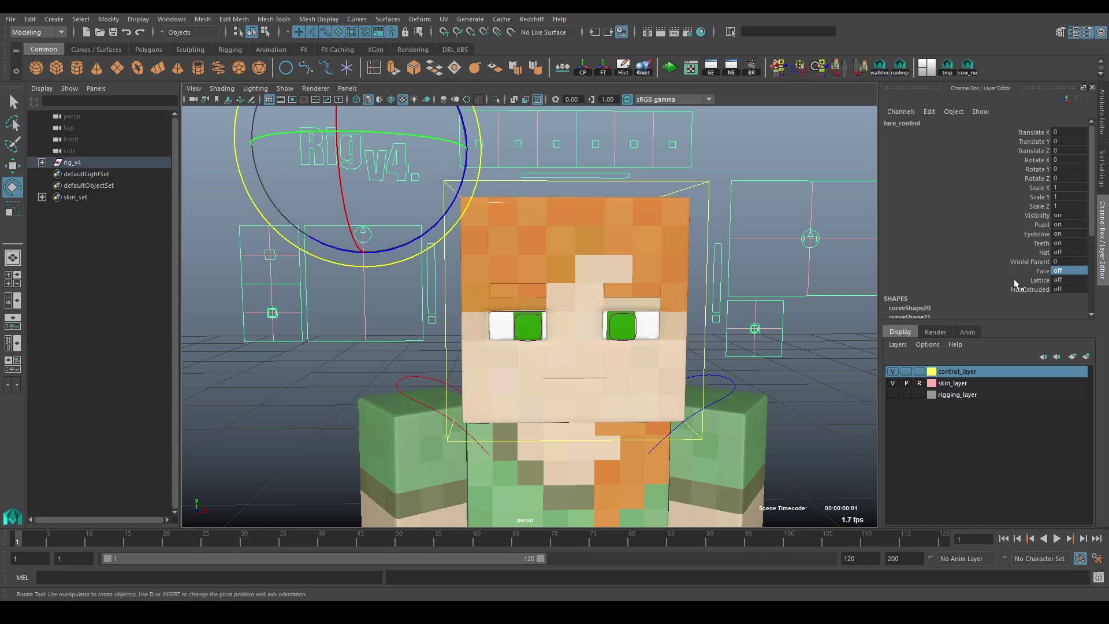
Turn on the face control's Lattice attribute to show the lattice around the head.
click(1065, 281)
text(1)
key(Return)
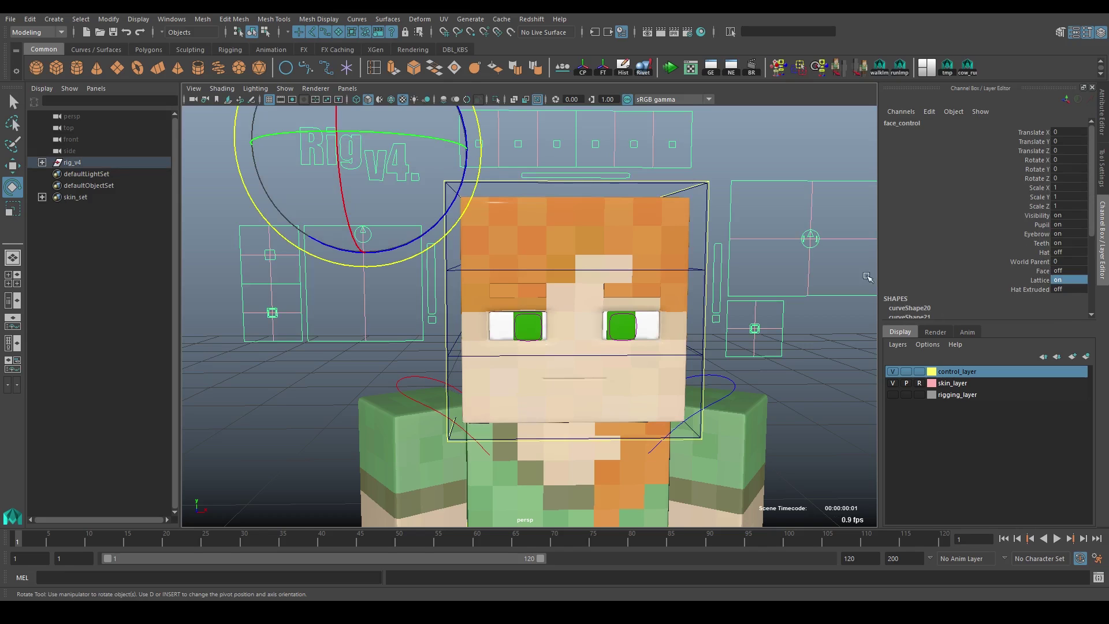
Try moving a single lattice point on the front edge of the head lattice, undoing each move.
alt+drag(456, 310, 433, 289)
click(440, 281)
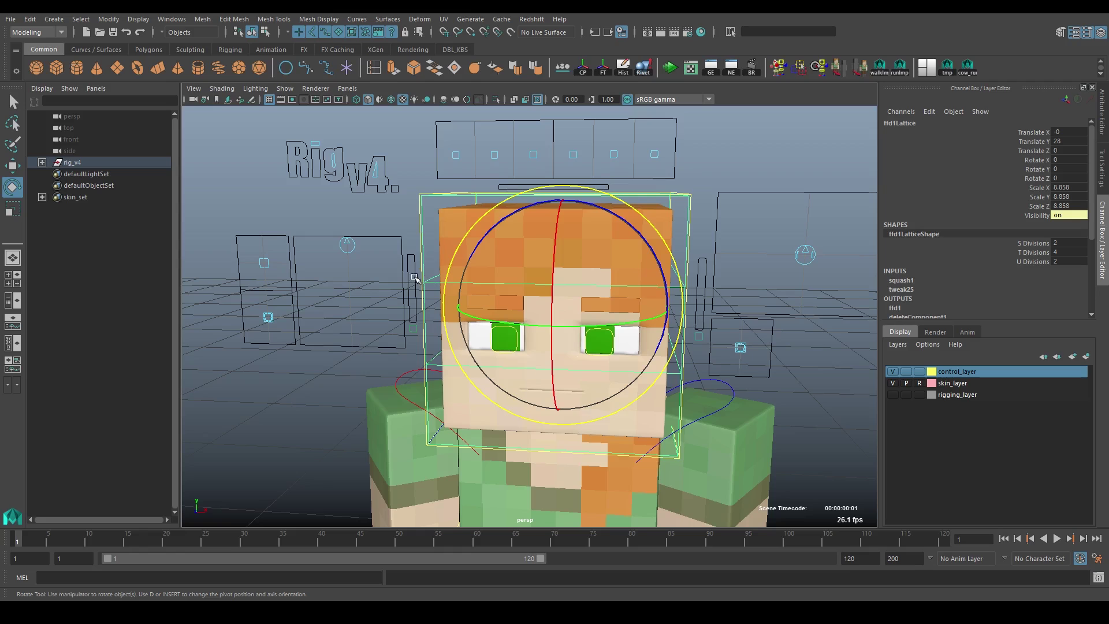
right_drag(428, 279, 427, 245)
mouse_move(413, 275)
mouse_down()
mouse_move(428, 287)
mouse_move(419, 272)
mouse_up()
key(w)
key(ctrl+z)
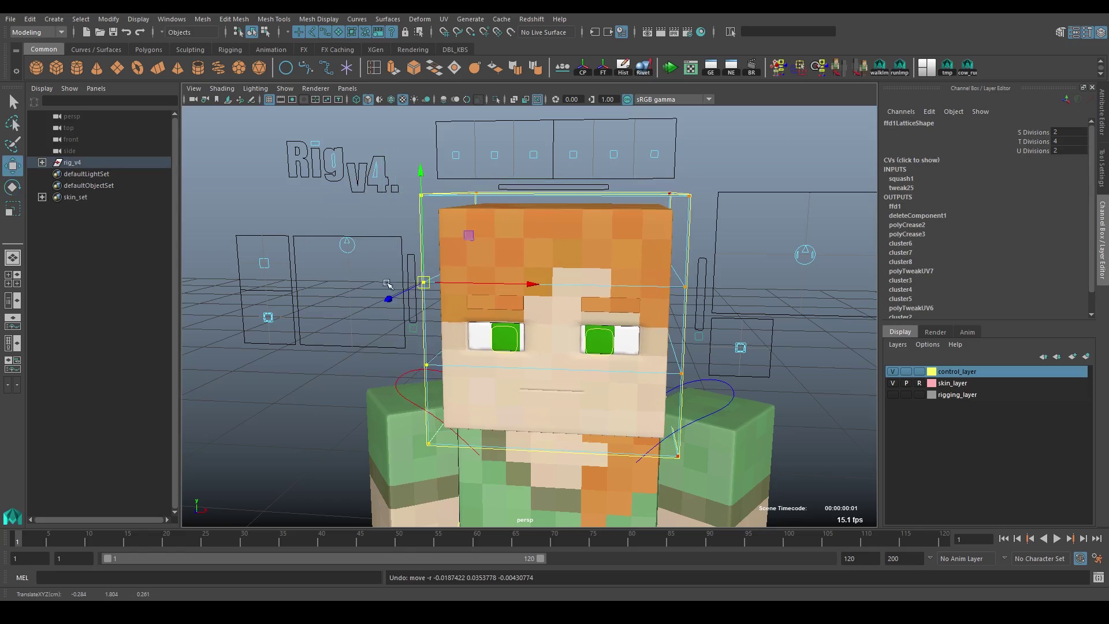
drag(412, 299, 529, 342)
key(ctrl+z)
Try raising the top row of head lattice points by about 0.115 in Y, and undo the move.
scroll(519, 226, down, 3)
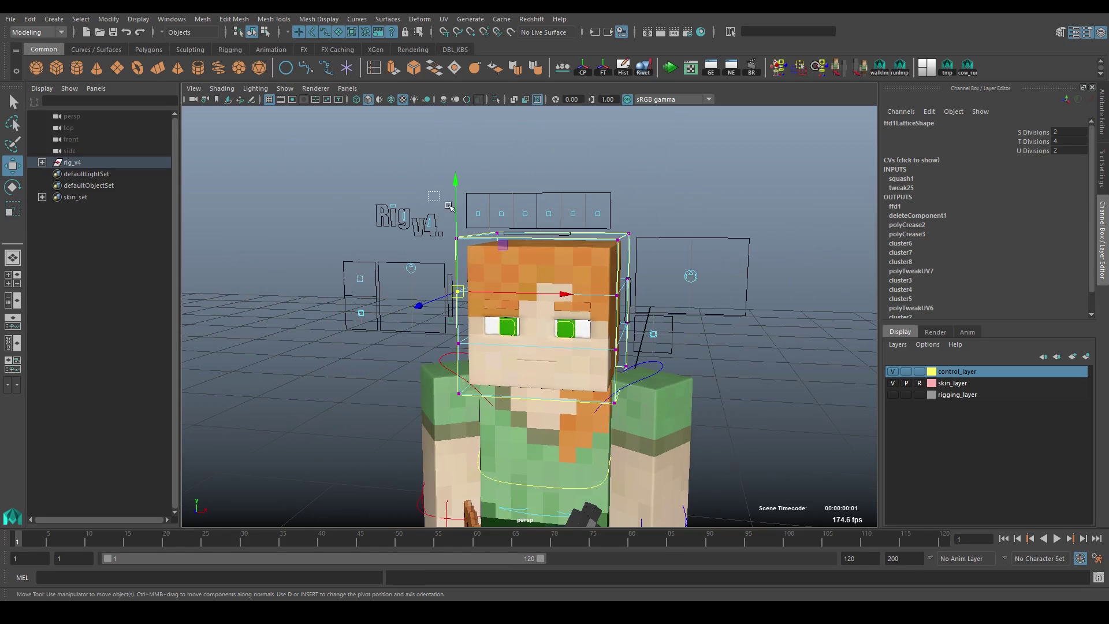
drag(518, 226, 656, 258)
drag(550, 124, 550, 93)
key(ctrl+z)
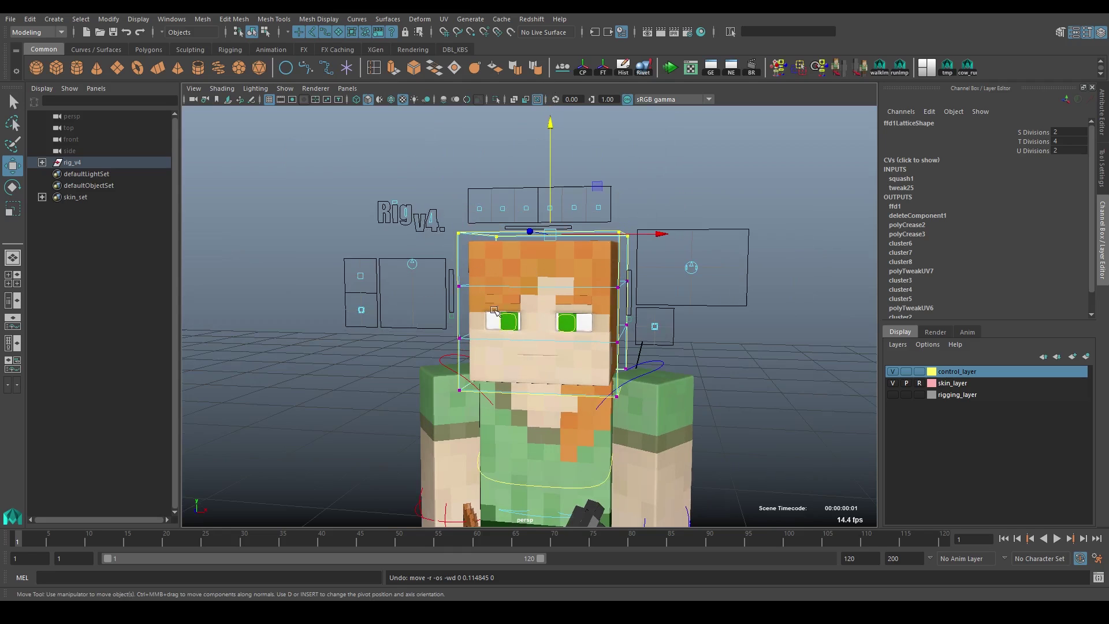
Reselect the face control and turn its Lattice attribute off.
click(421, 226)
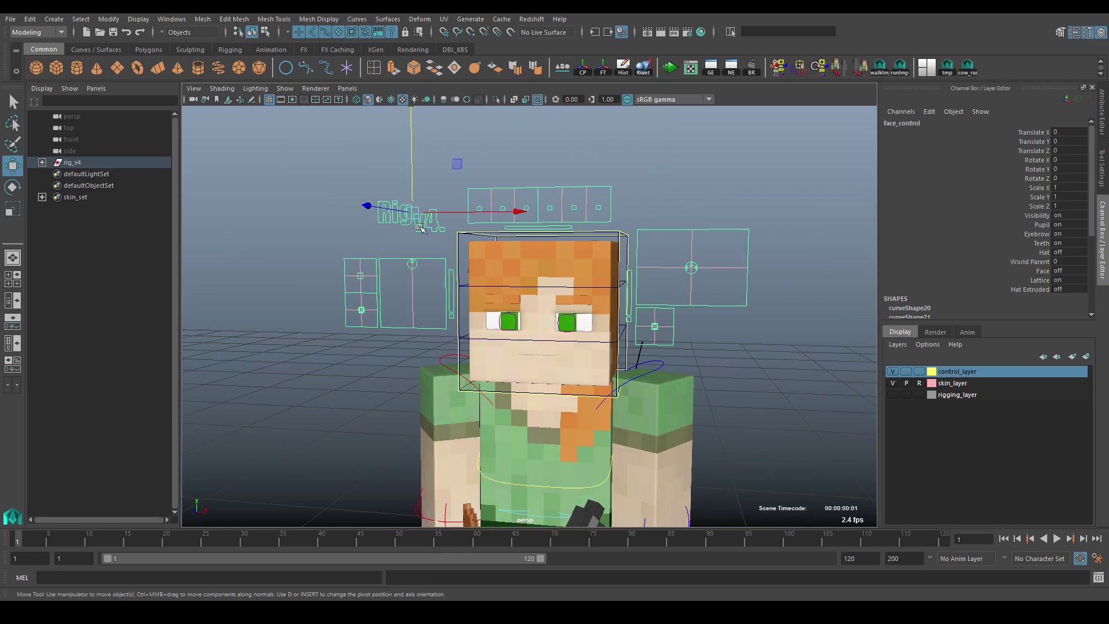
click(1060, 279)
text(0)
key(Return)
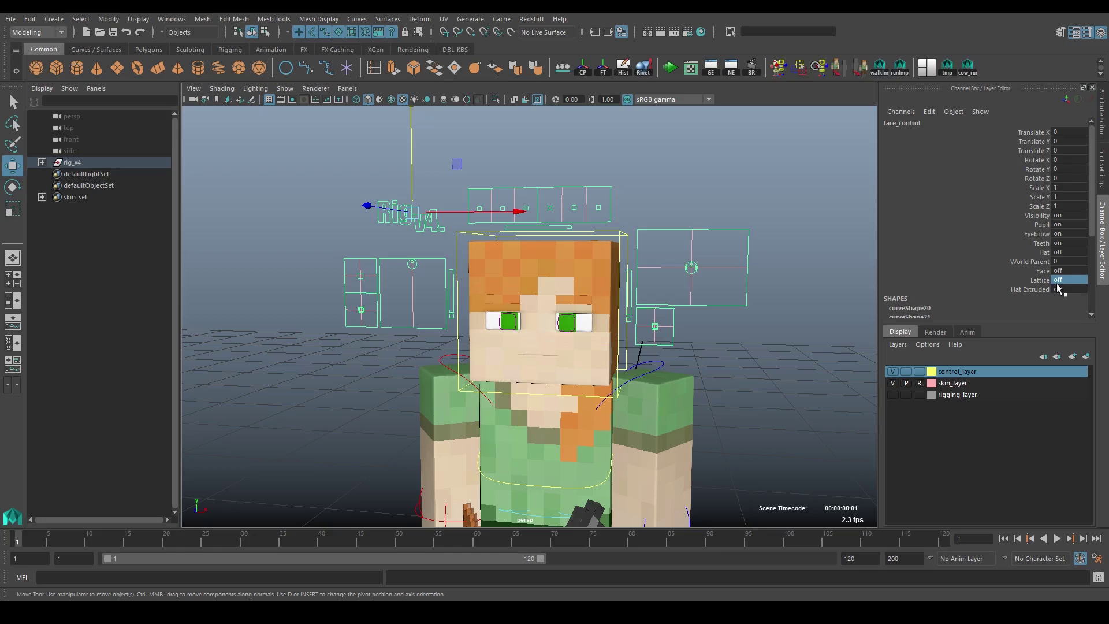
Turn on the face control's Hat attribute, and select the head control.
click(1065, 254)
text(1)
key(Return)
click(498, 271)
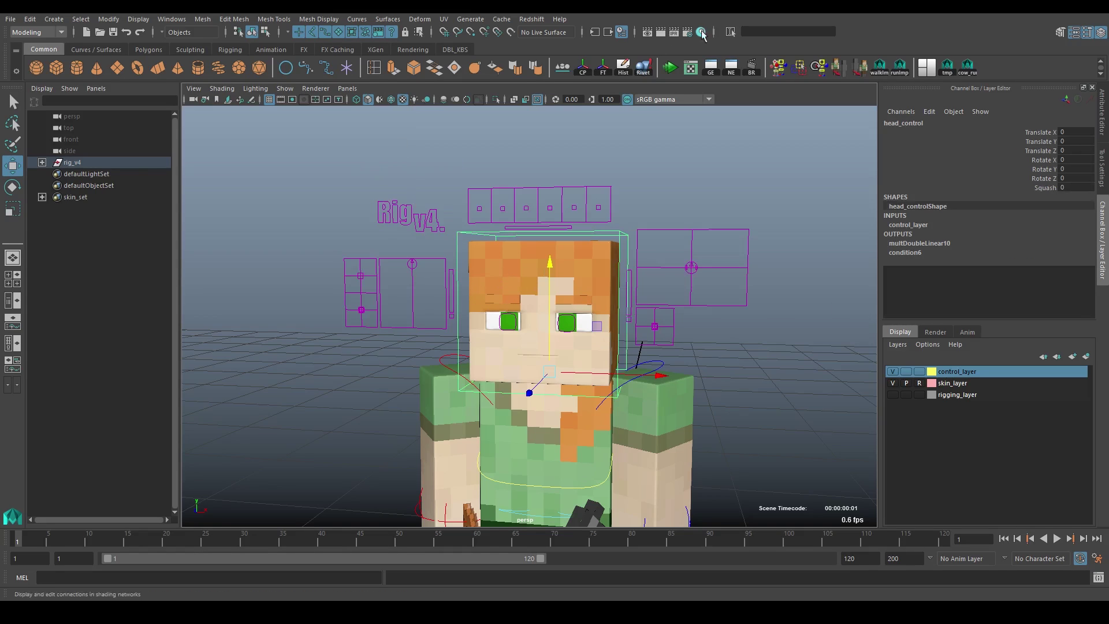
In Hypershade, load captainSparklez_skin.png as the image of the skin_file texture and put the window away.
click(701, 32)
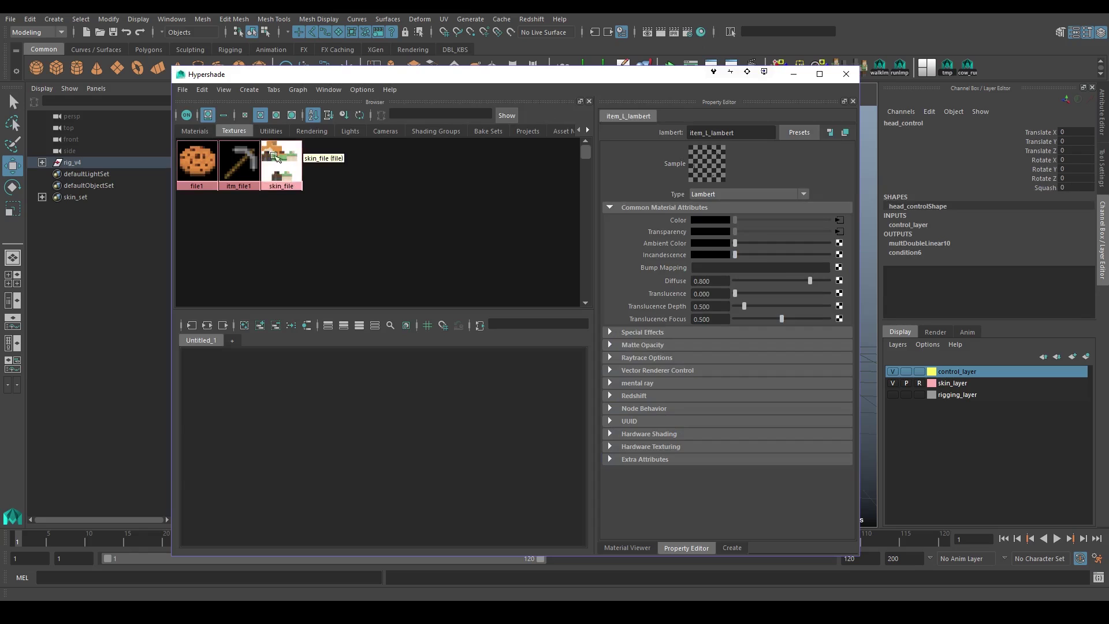
click(281, 165)
click(843, 247)
click(173, 230)
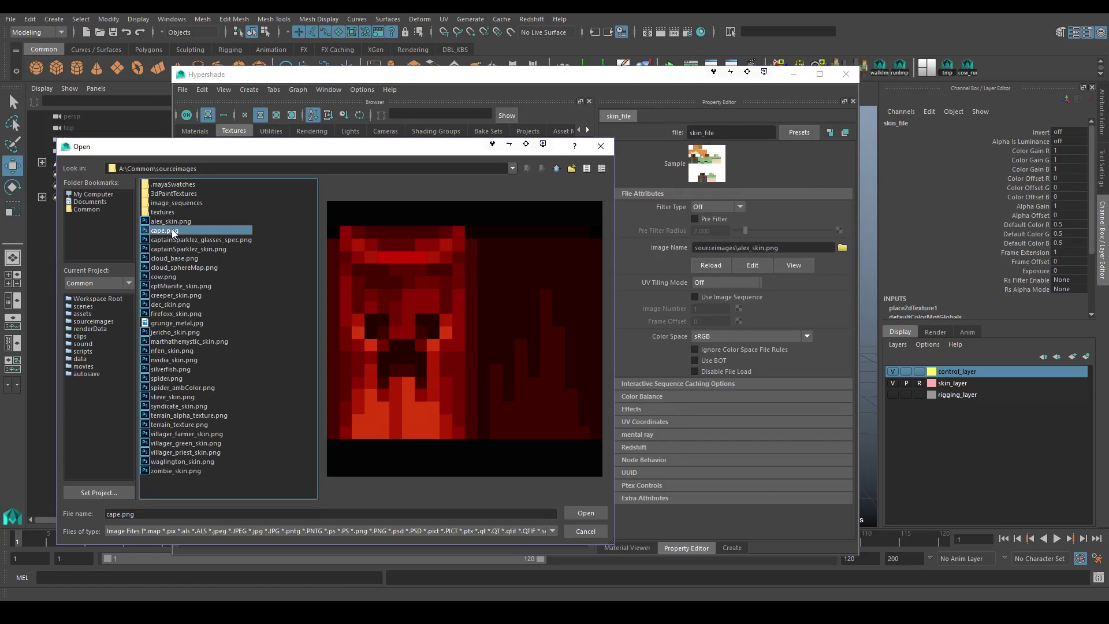
click(181, 249)
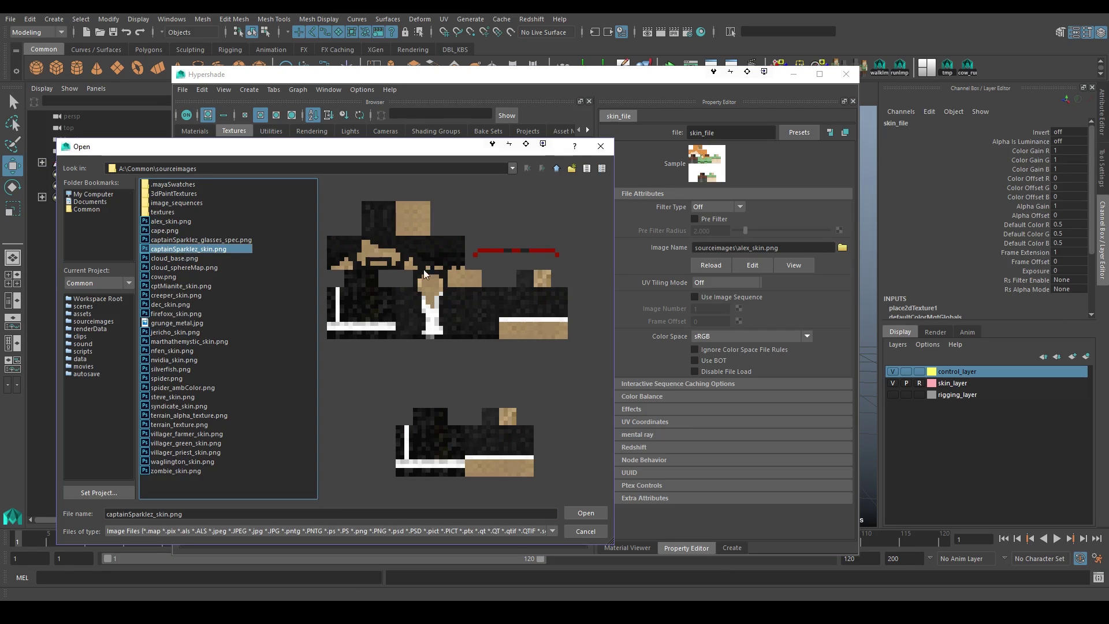
click(718, 263)
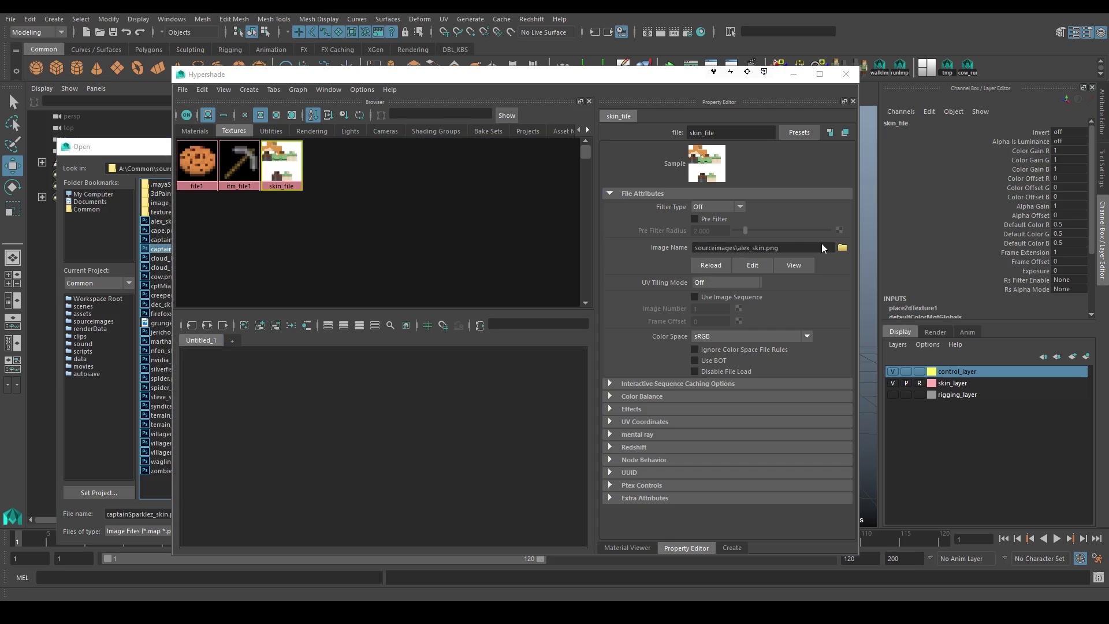
click(156, 182)
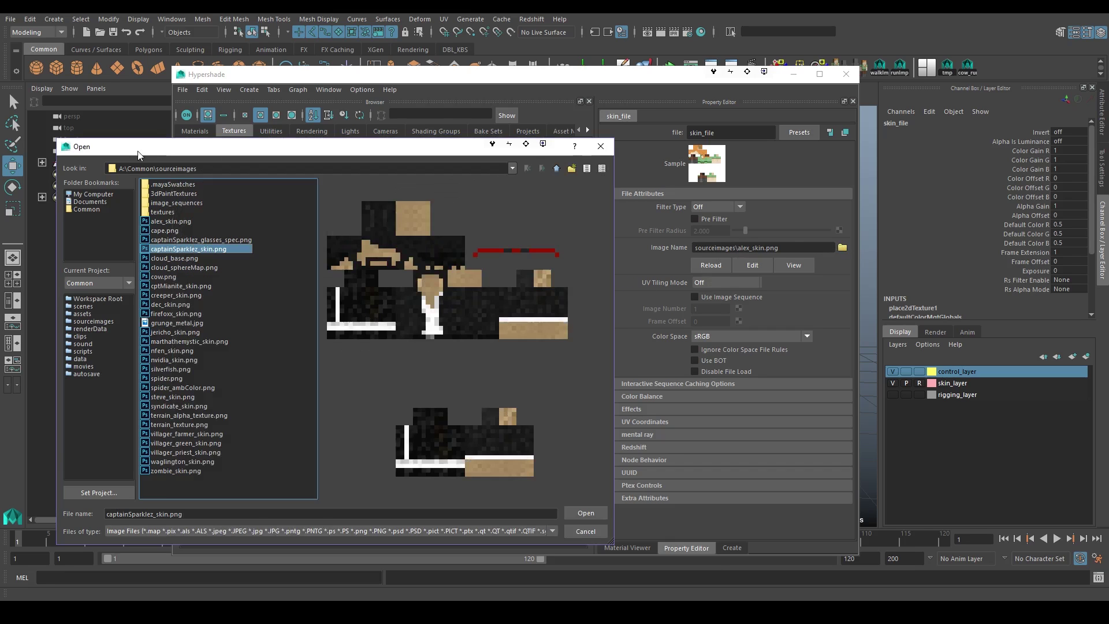
click(586, 513)
click(794, 74)
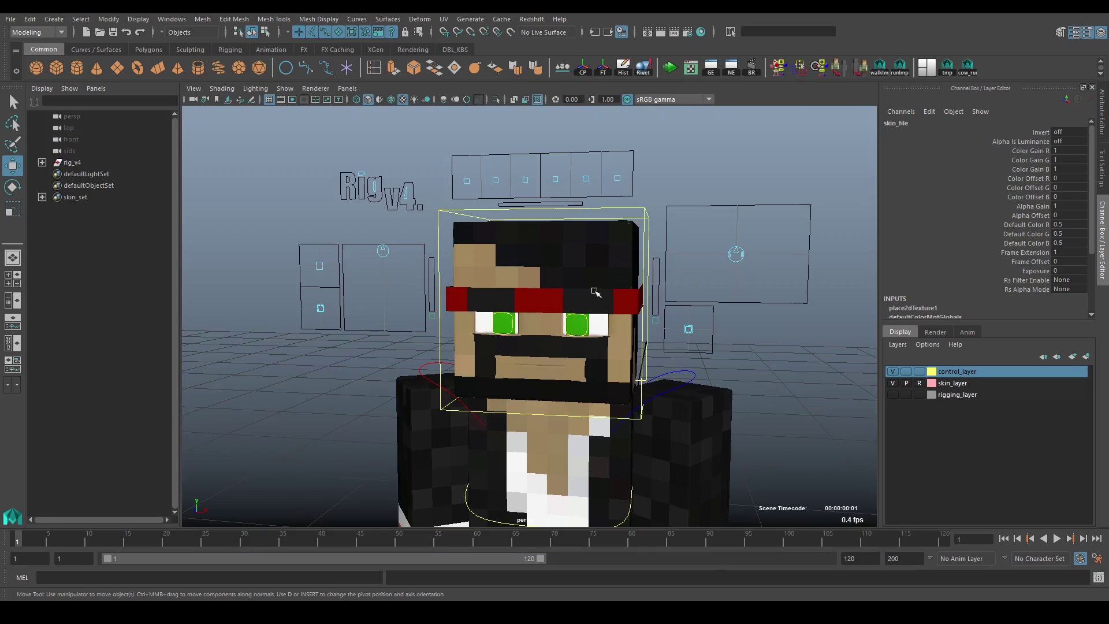
Take skin_layer out of reference display so its meshes are selectable, and inspect the hat mesh around the head.
alt+drag(572, 301, 473, 305)
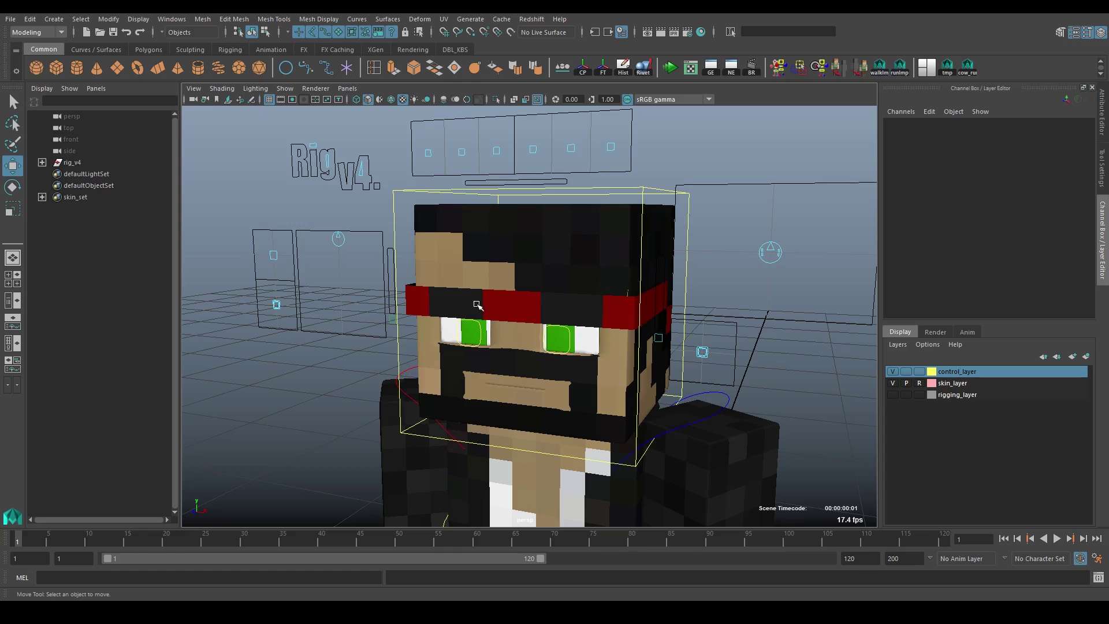
click(921, 383)
click(482, 307)
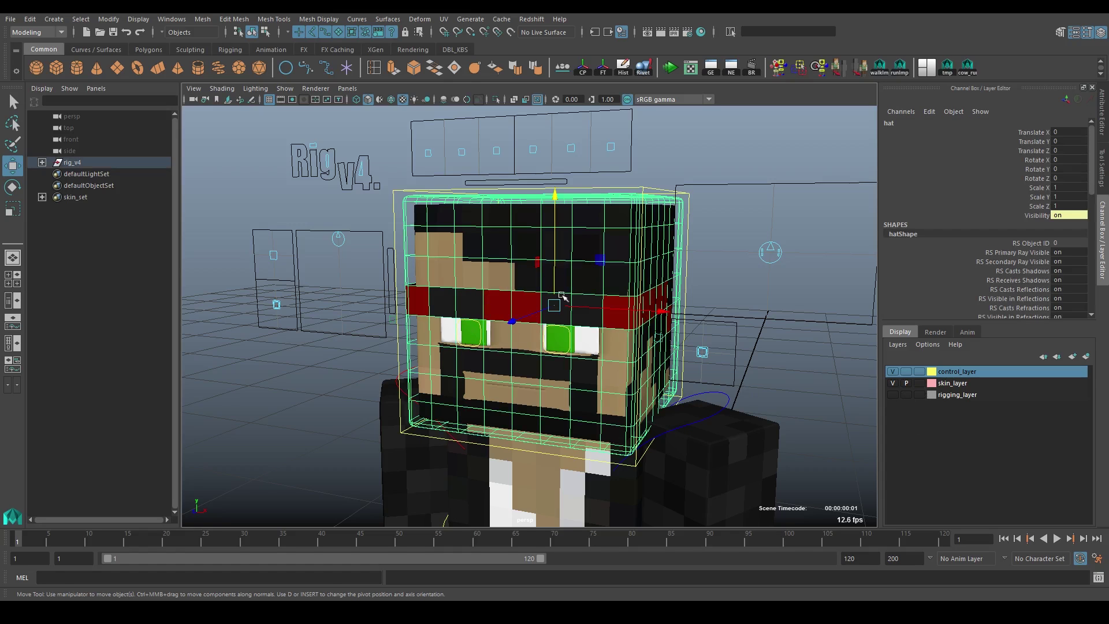
alt+drag(550, 308, 488, 332)
click(379, 342)
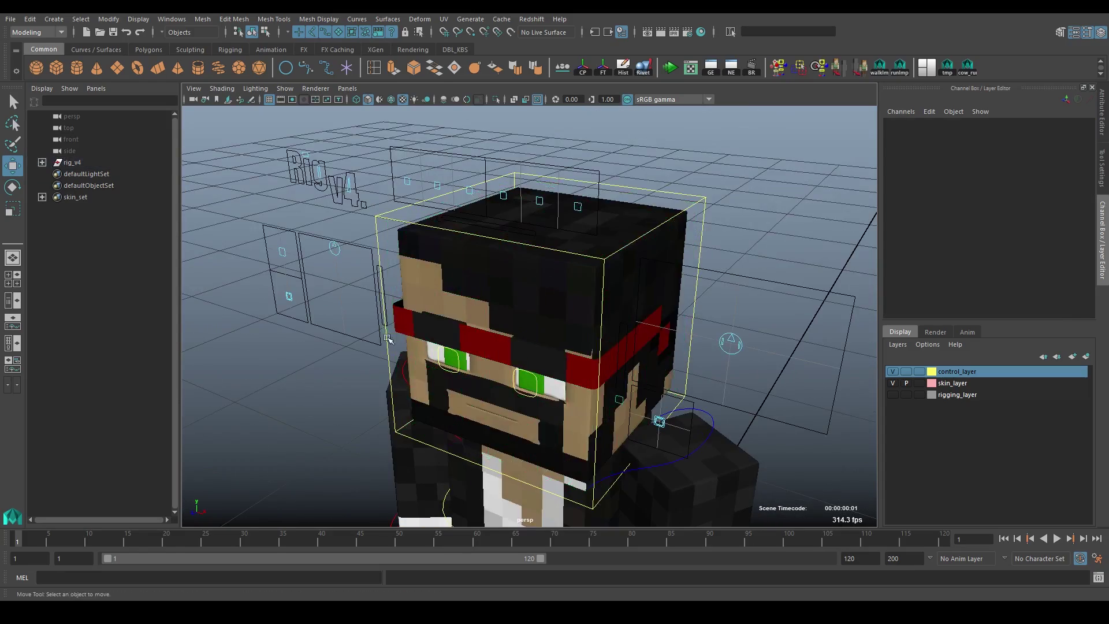
On the face control, turn the Hat attribute off and Hat Extruded on.
mouse_move(378, 342)
alt+mouse_down()
mouse_move(396, 370)
mouse_move(363, 401)
mouse_move(382, 342)
alt+mouse_up()
click(374, 246)
alt+drag(716, 283, 731, 241)
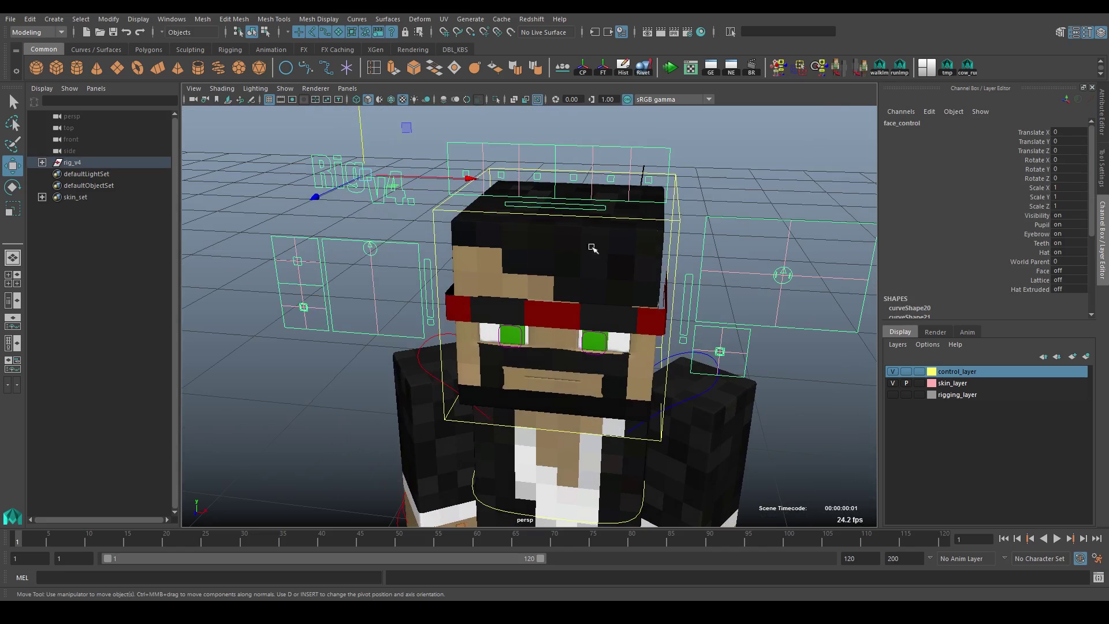
click(1068, 253)
click(1069, 264)
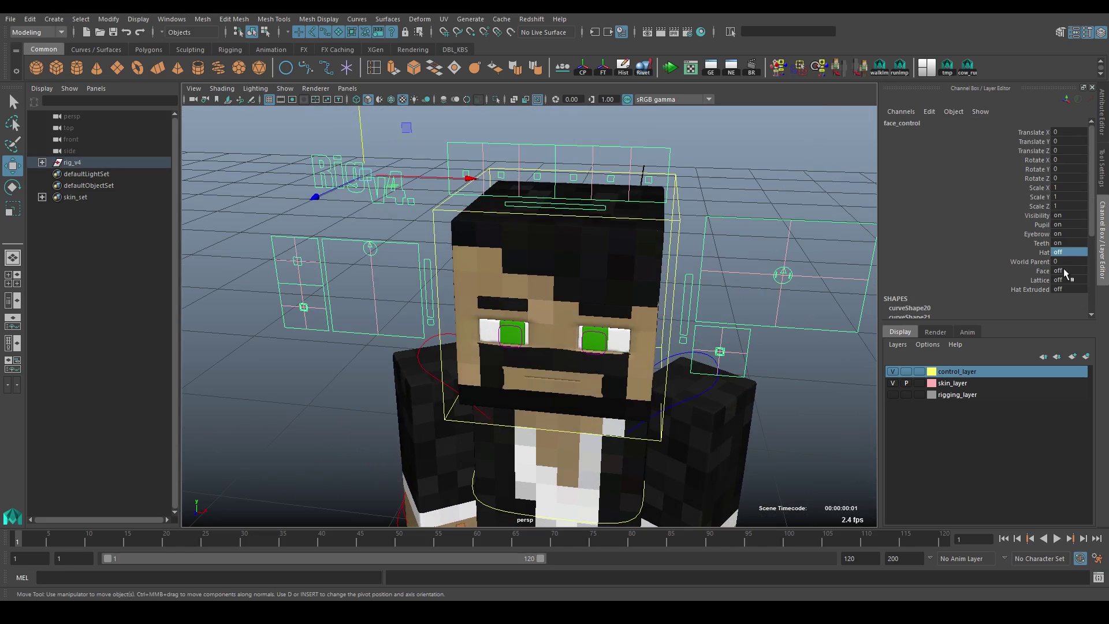
key(Return)
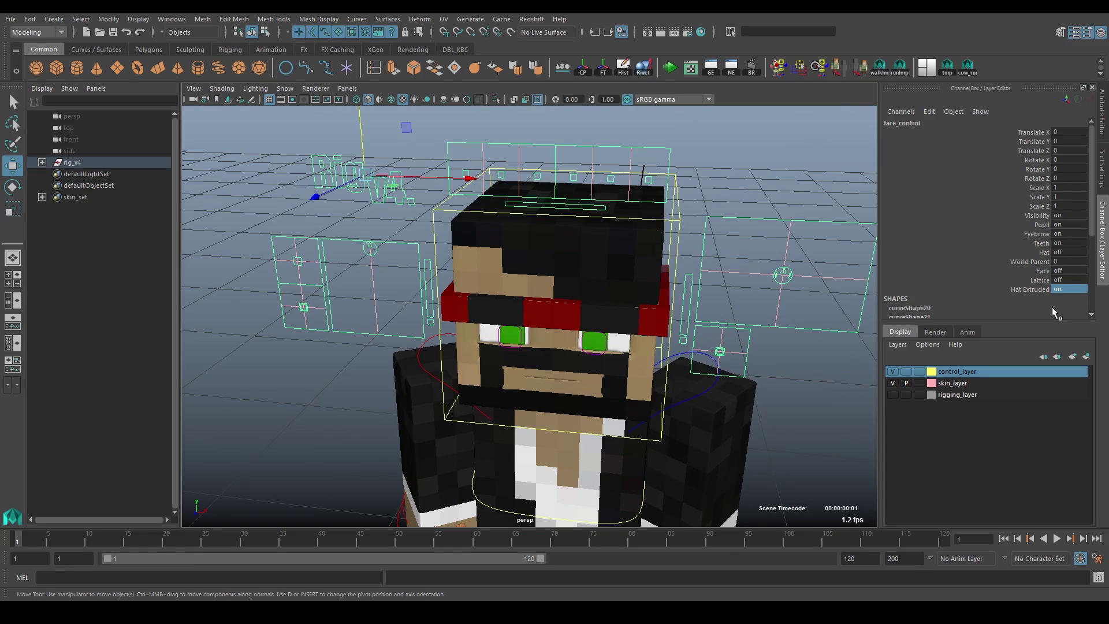
Select the extruded hat mesh and examine it from above and close up.
alt+middle_drag(584, 382, 570, 249)
mouse_move(569, 249)
alt+mouse_down()
mouse_move(530, 299)
mouse_move(574, 307)
mouse_move(549, 246)
alt+mouse_up()
click(612, 299)
alt+middle_drag(549, 246, 543, 307)
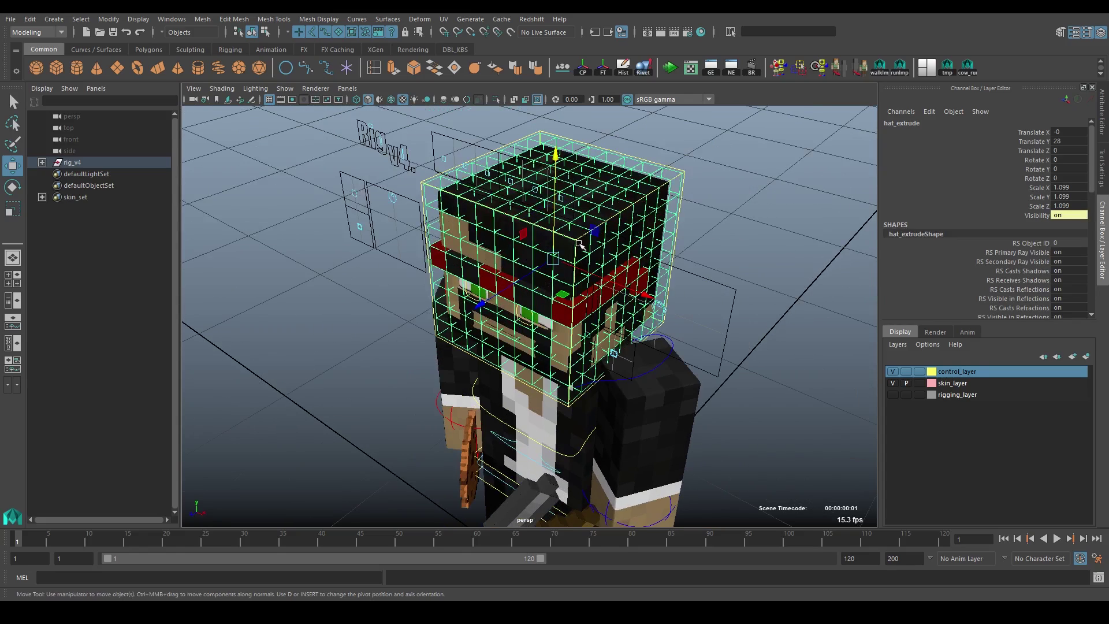
scroll(579, 245, up, 2)
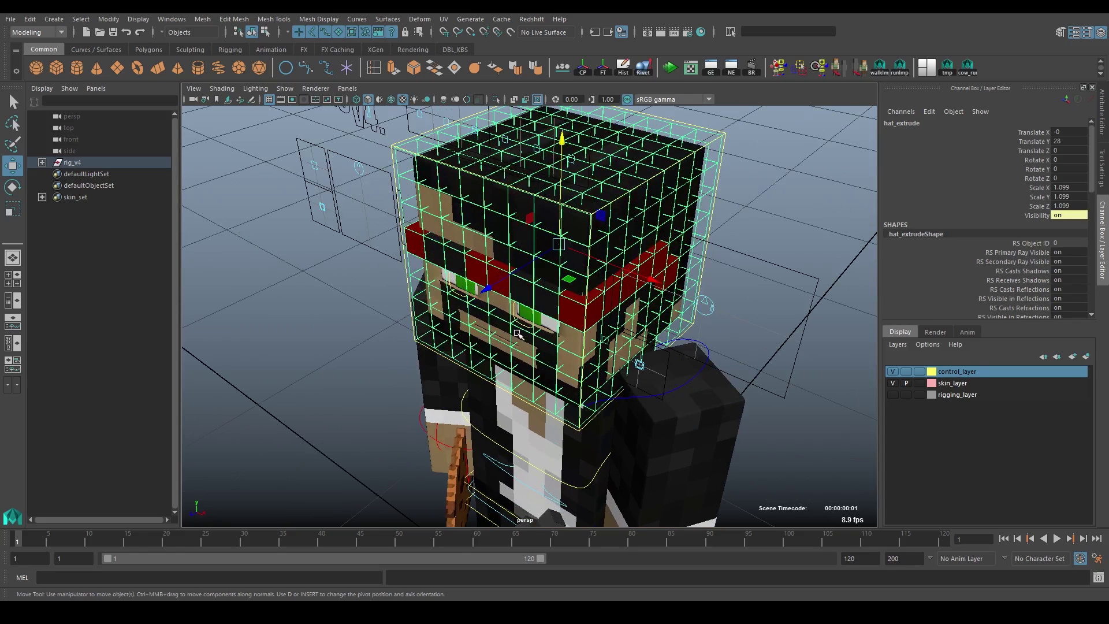
Examine the extruded hat mesh from several angles around the head, and select the Rig v4 text control.
alt+drag(519, 335, 528, 261)
alt+drag(540, 307, 500, 325)
scroll(494, 282, up, 2)
alt+right_drag(499, 323, 547, 260)
alt+drag(547, 260, 464, 338)
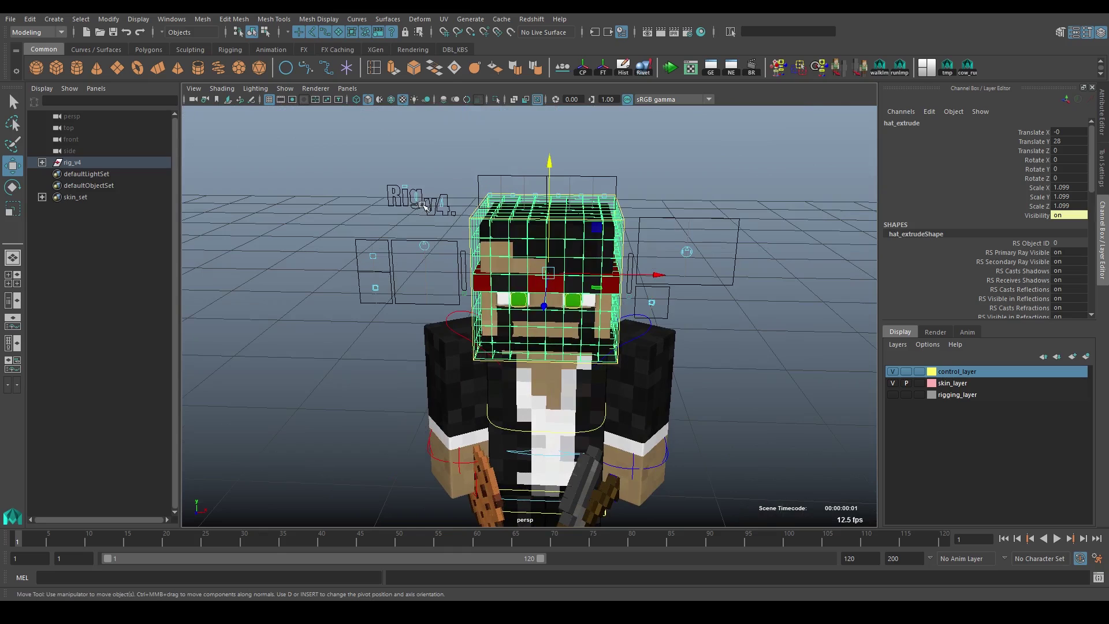
click(424, 207)
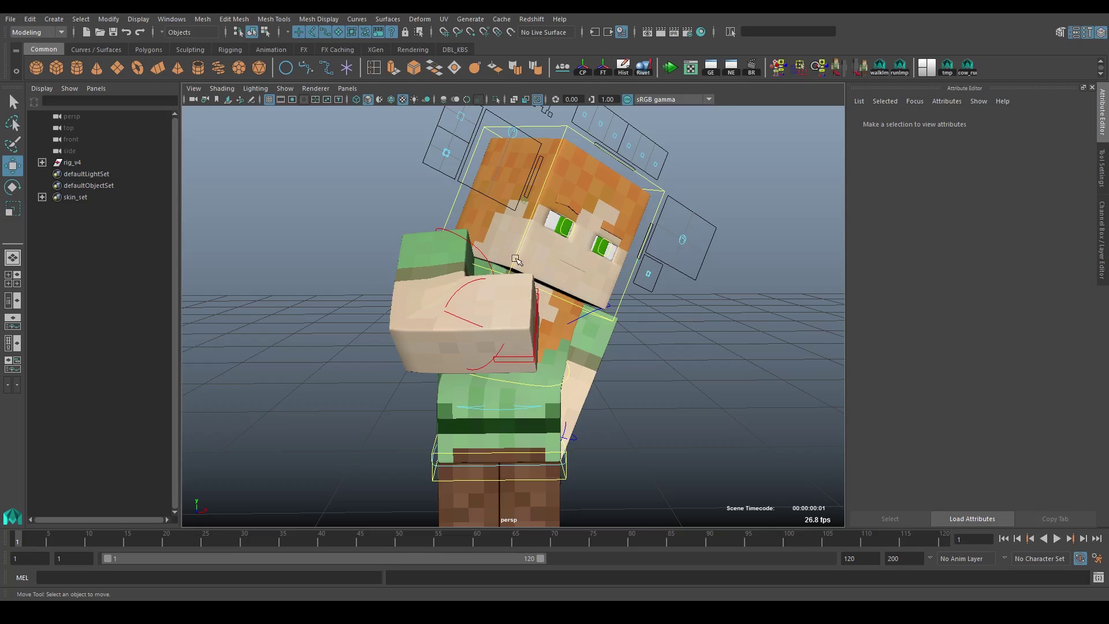
Open Hypershade over the Alex-skinned character scene and select the eyeTeeth_blinn material.
click(701, 32)
alt+middle_drag(472, 245, 774, 232)
click(34, 140)
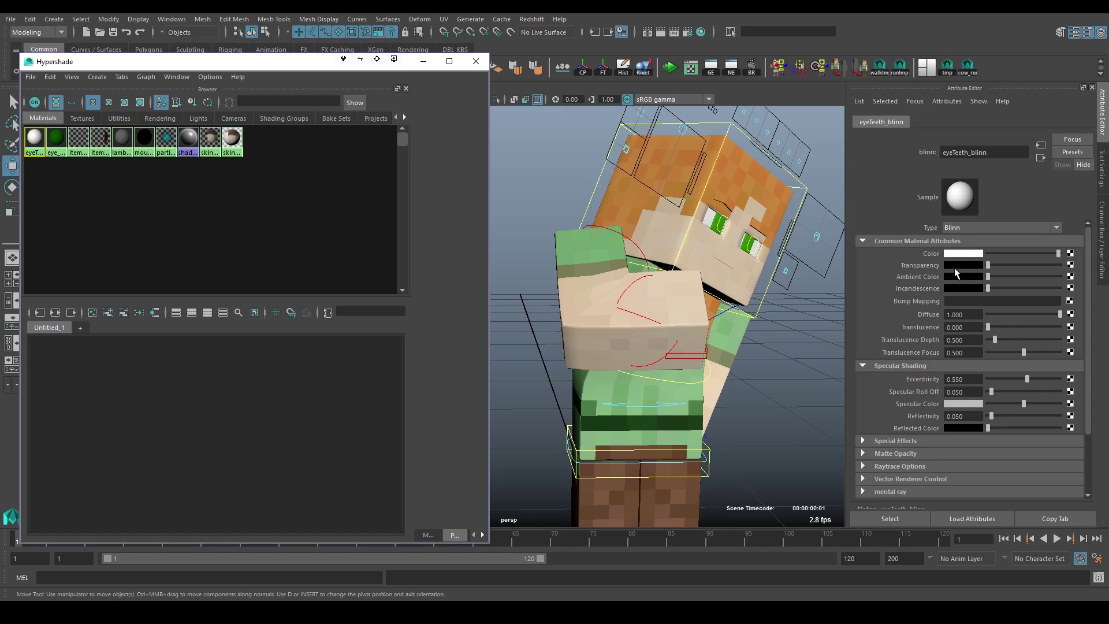
Try darkening the Color of the eyeTeeth_blinn material and undo the change.
click(962, 253)
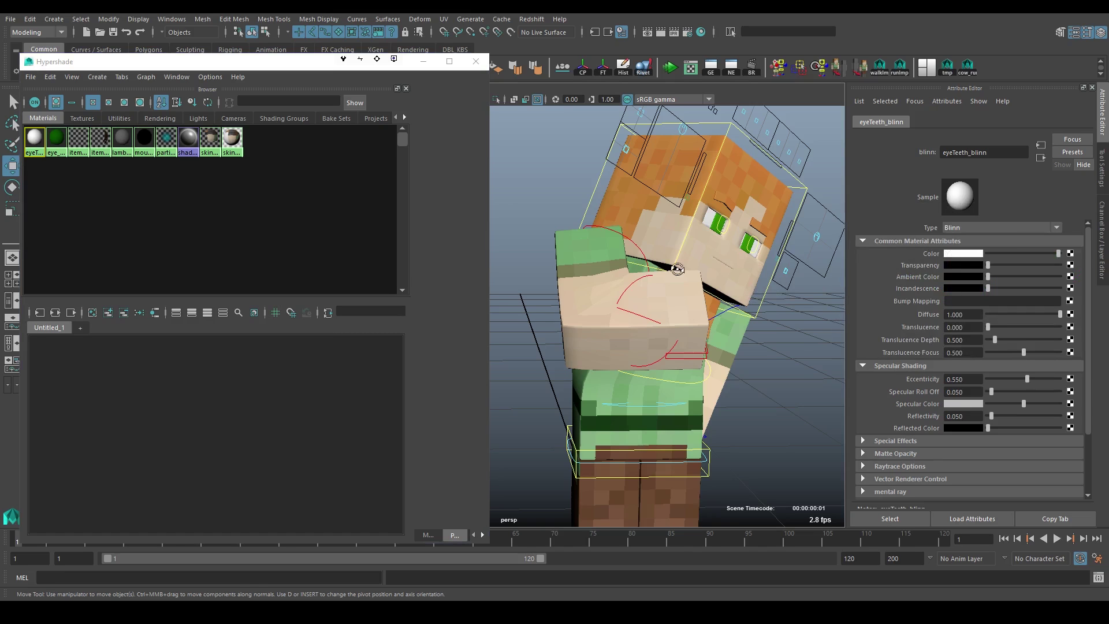
click(962, 256)
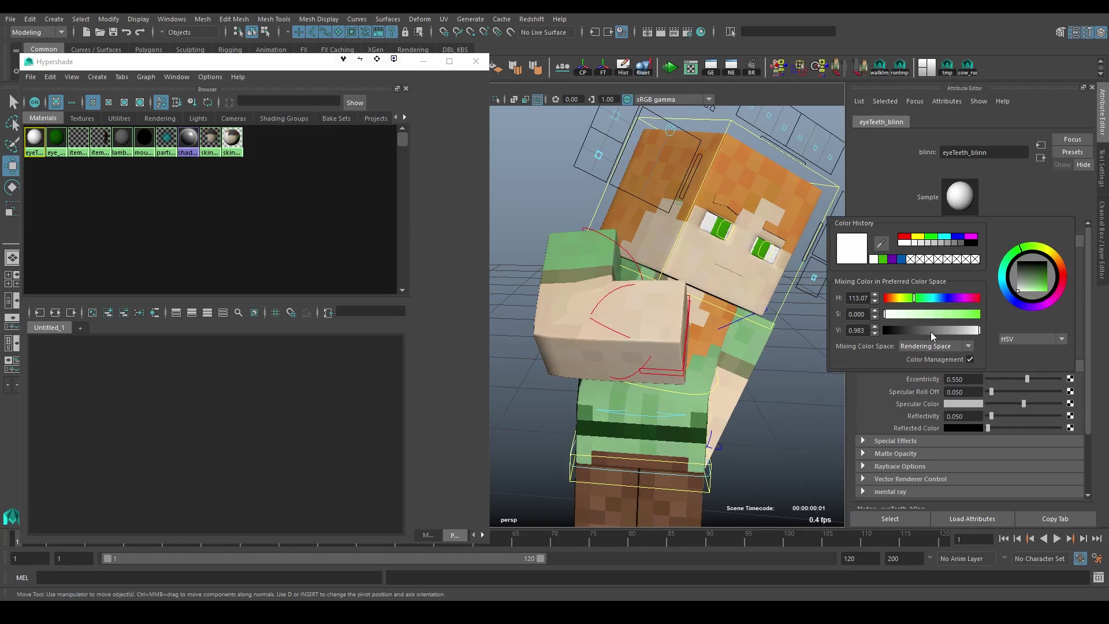
drag(932, 333, 881, 333)
key(ctrl+z)
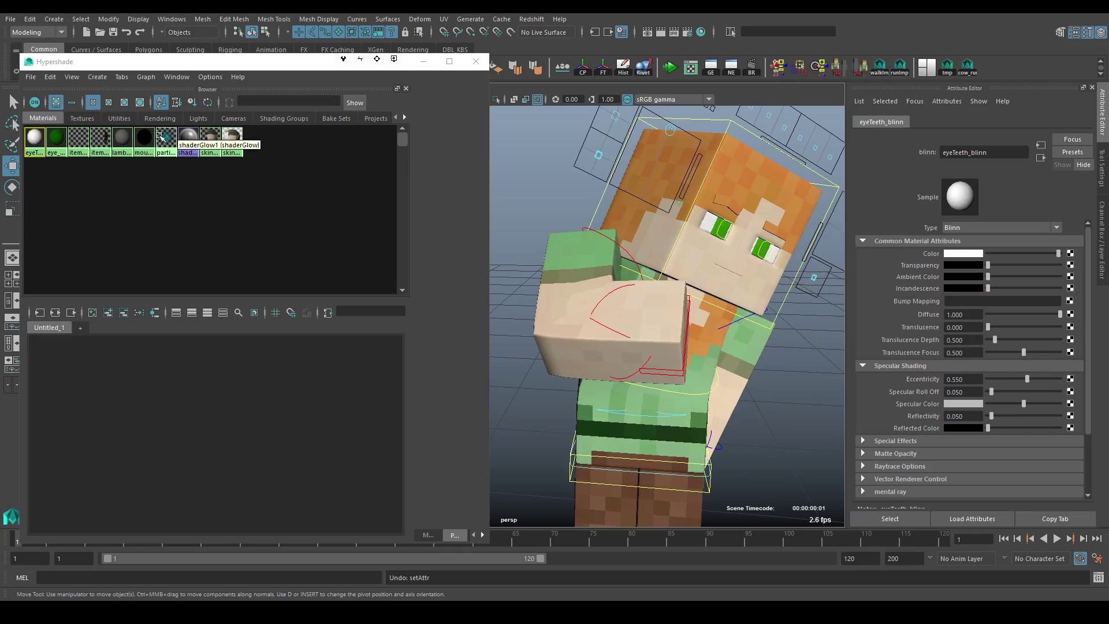
Change the Color of the eye_blinn material to a teal blue so the irises match.
click(56, 138)
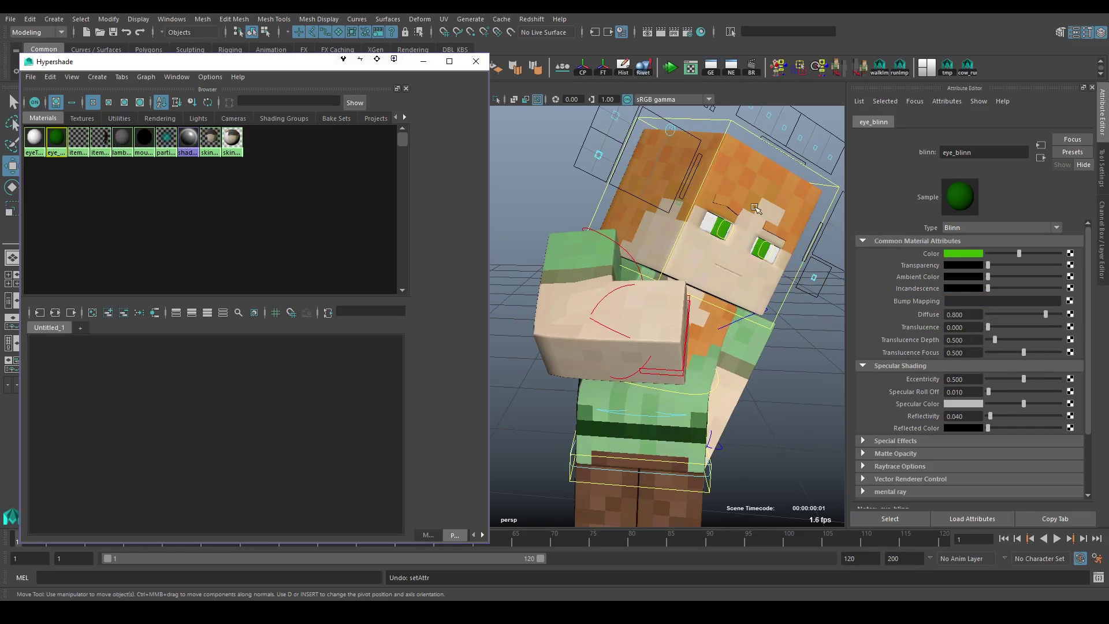
click(975, 256)
click(984, 291)
click(968, 291)
click(913, 291)
drag(913, 291, 962, 287)
Review the attributes of the item_L_lambert, item_R_lambert and mouth_lambert materials.
click(78, 138)
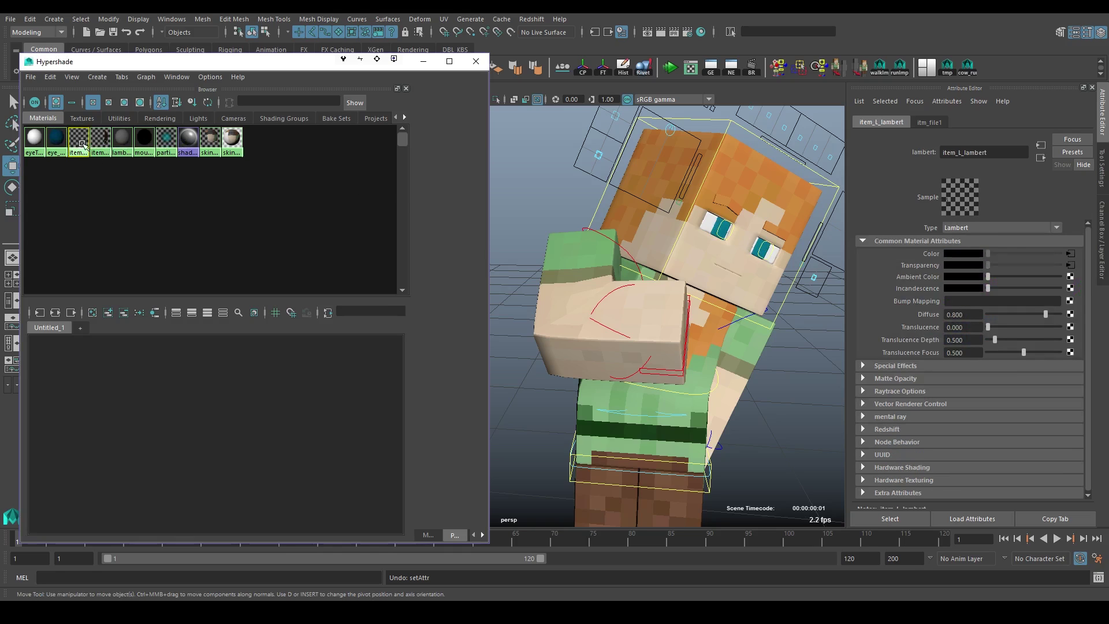
click(99, 140)
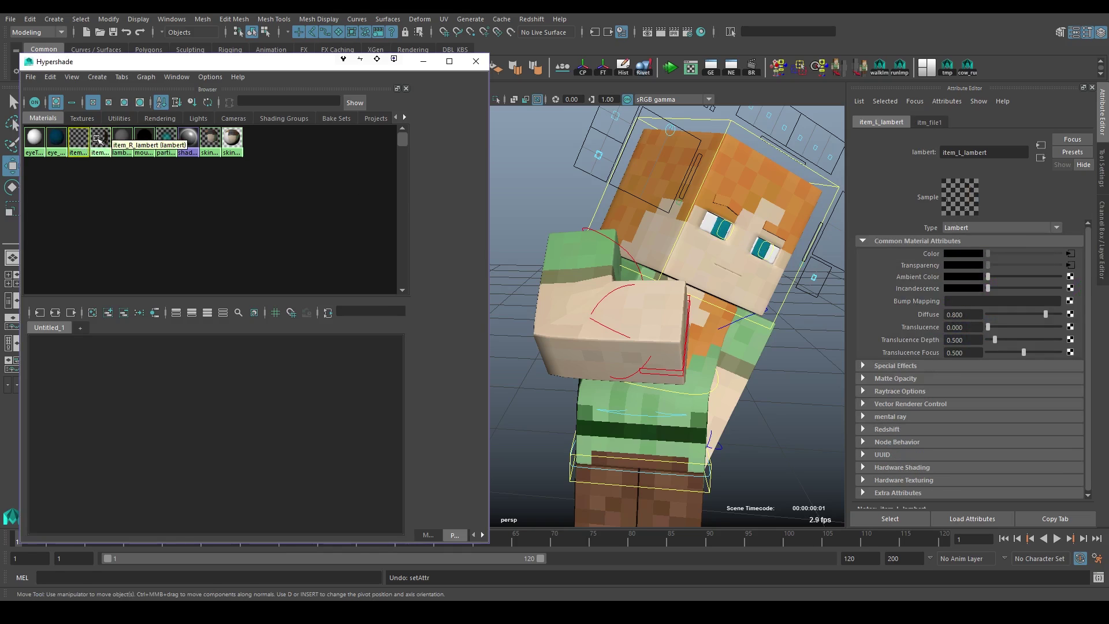
click(78, 140)
click(100, 139)
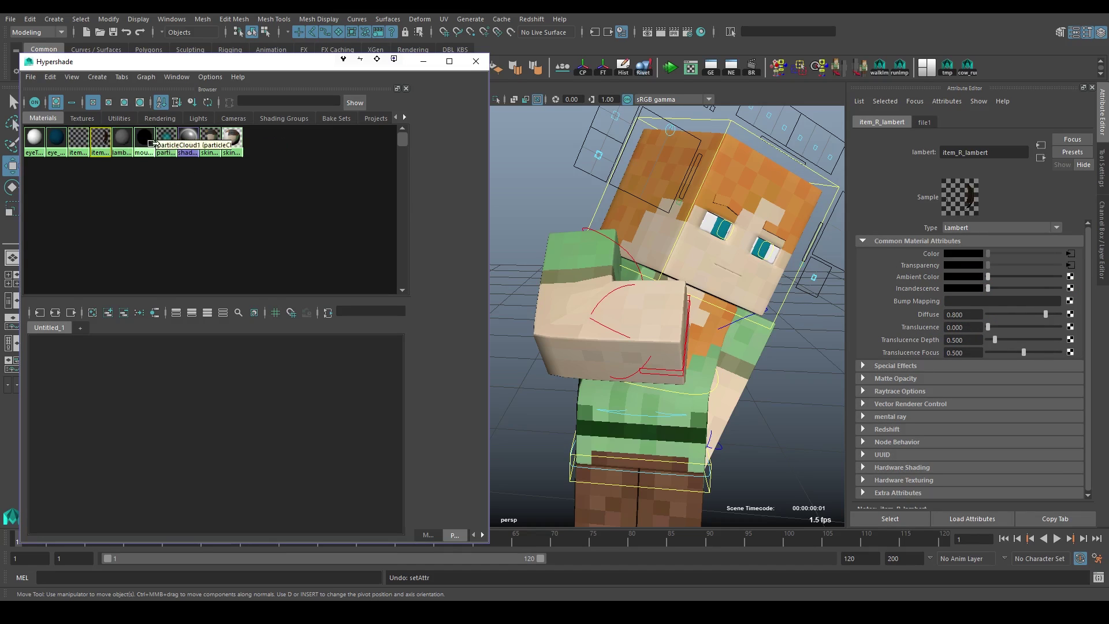
click(144, 141)
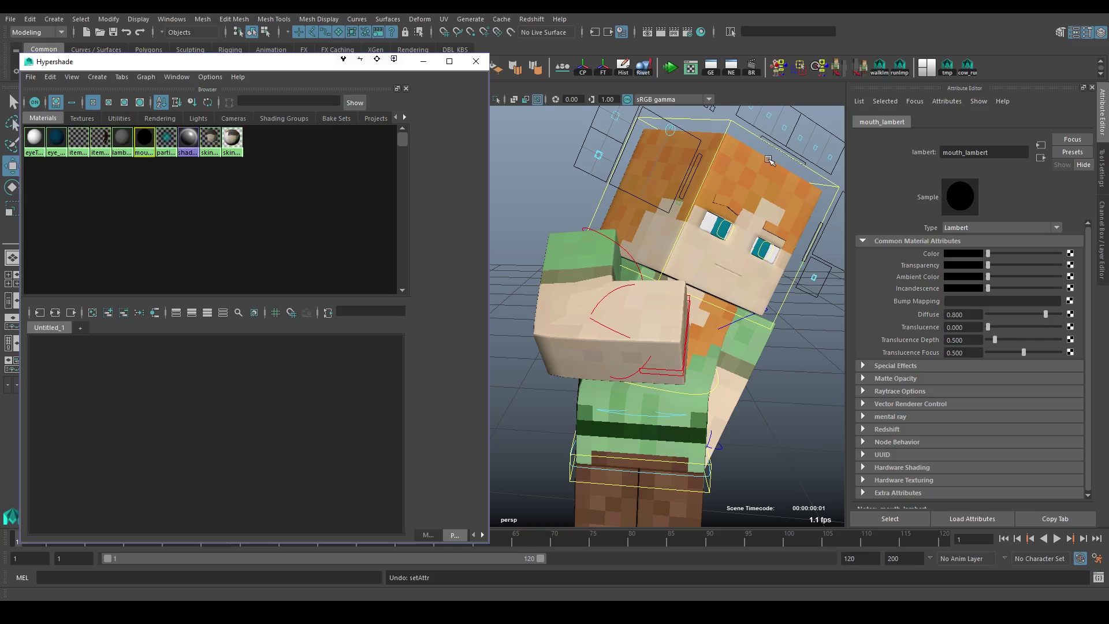
Compare the attributes of the skin_lambert and skin_miaX materials, including skin_miaX's reflection and ambient occlusion settings.
click(209, 141)
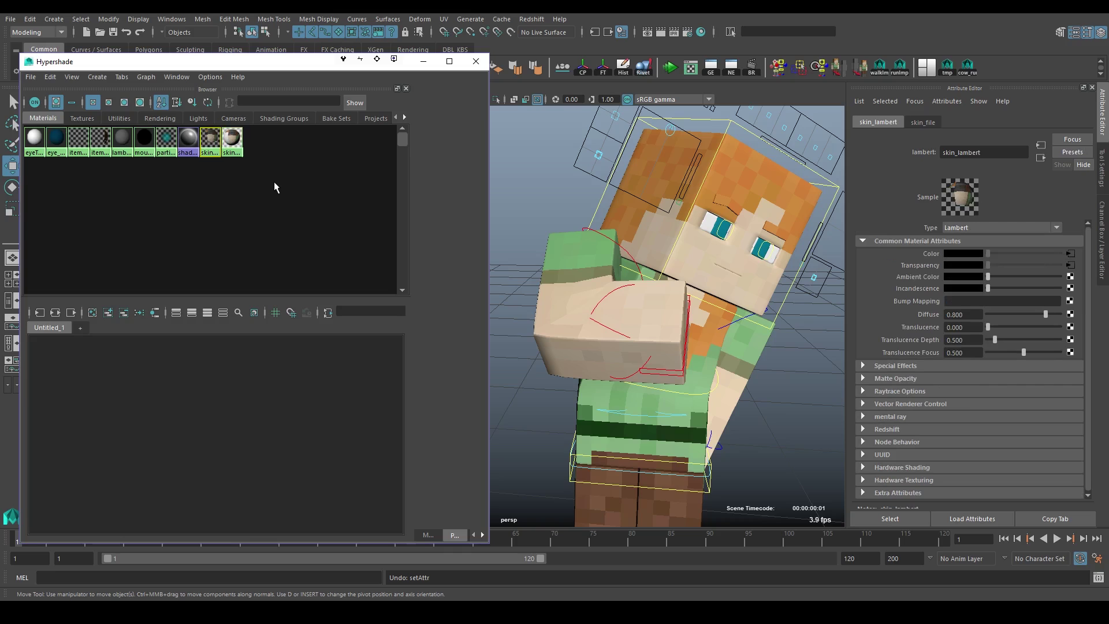
click(233, 141)
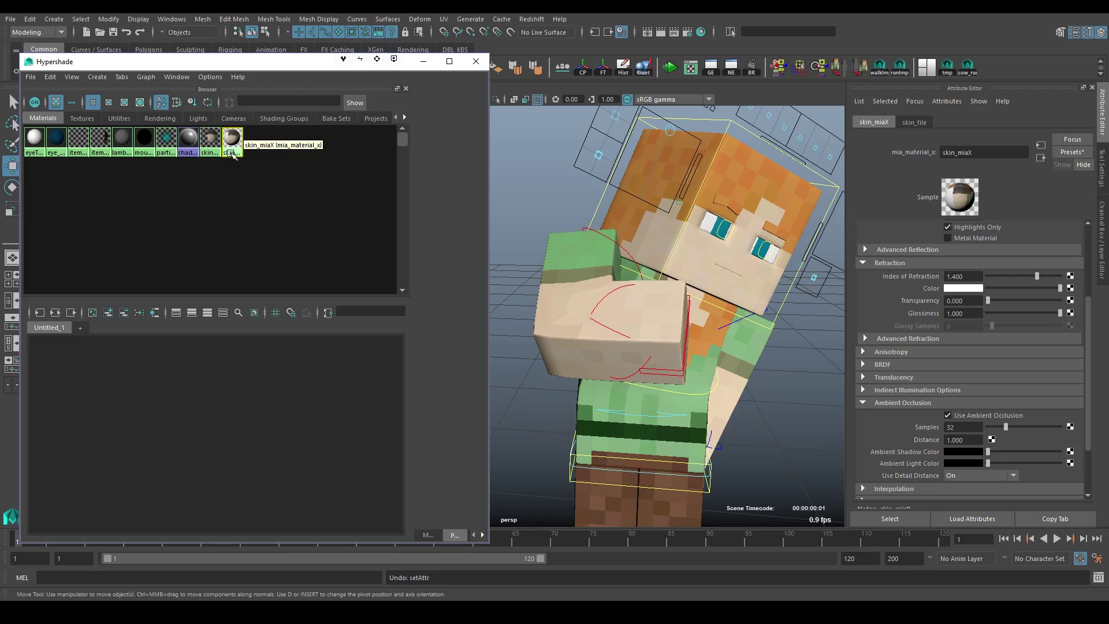
click(214, 140)
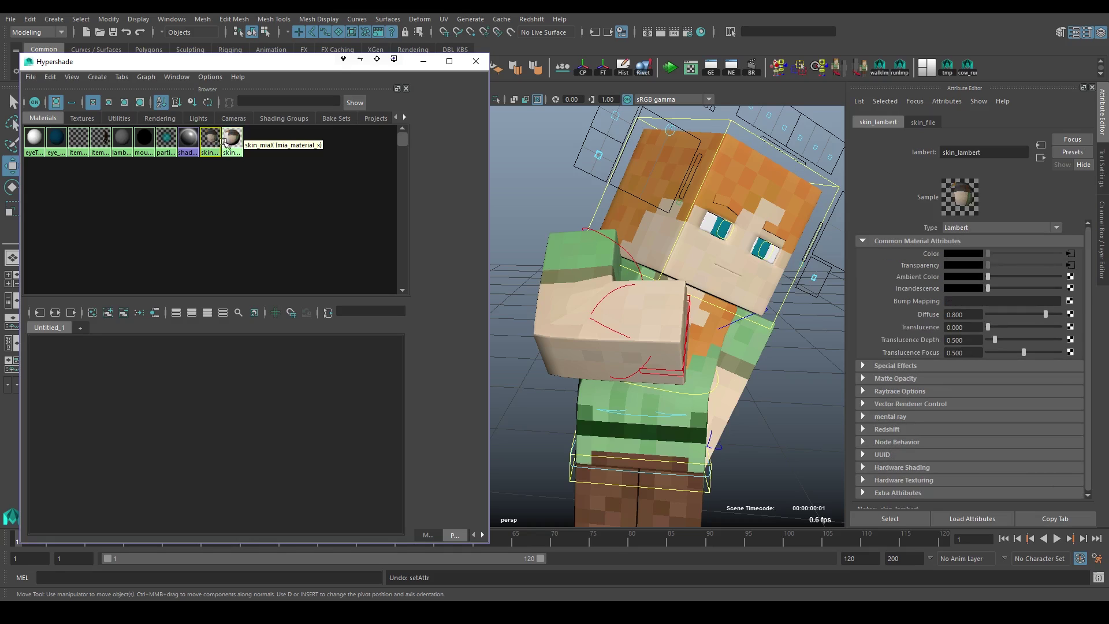
click(233, 144)
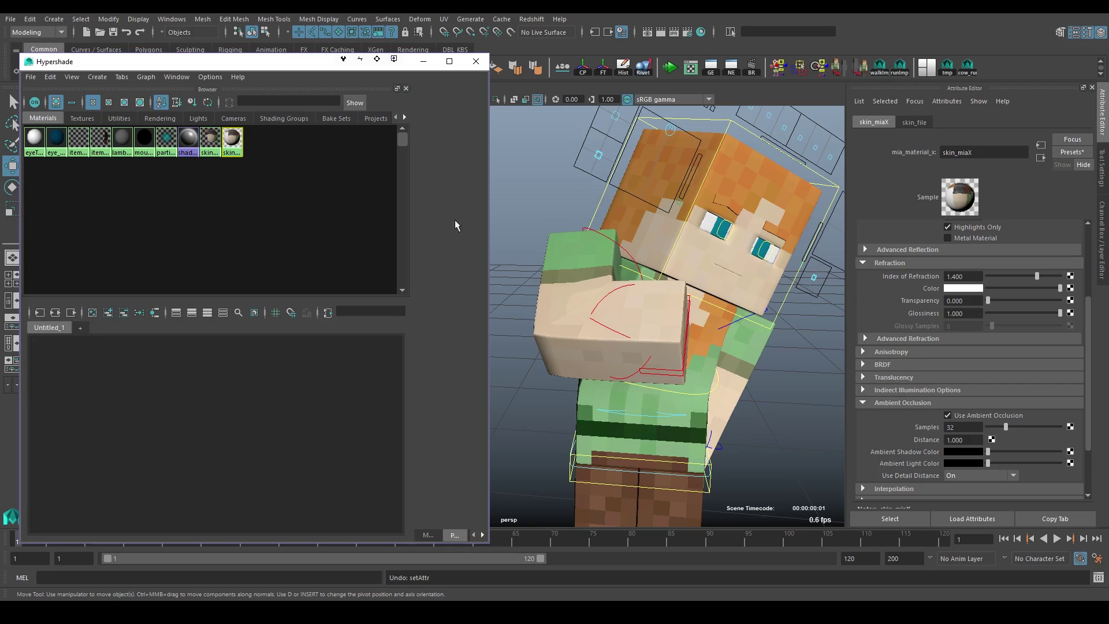
click(214, 152)
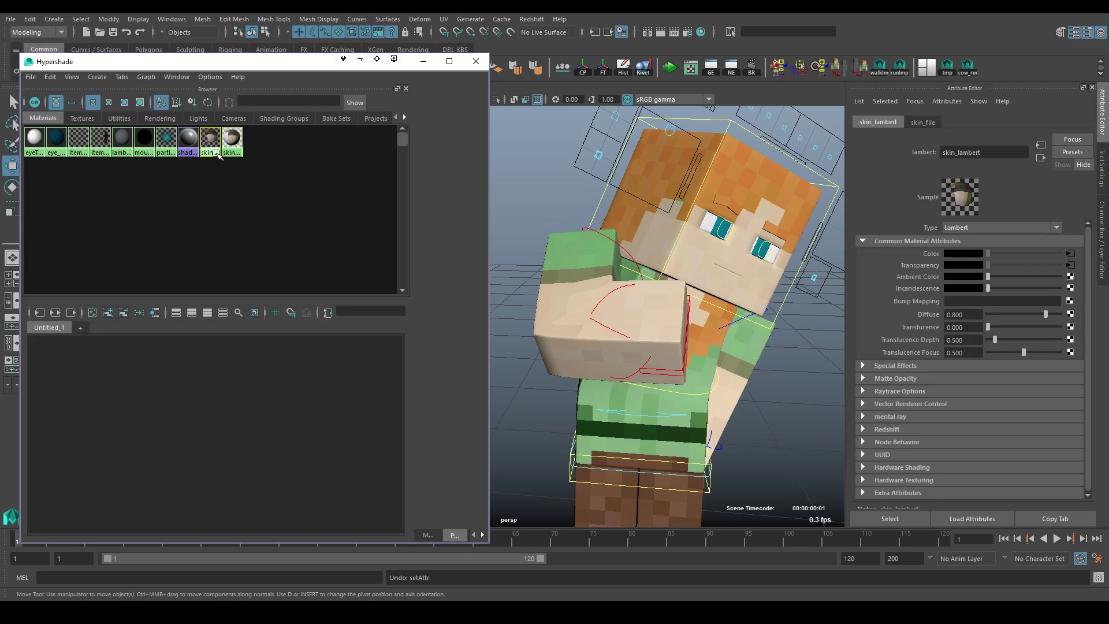
click(232, 142)
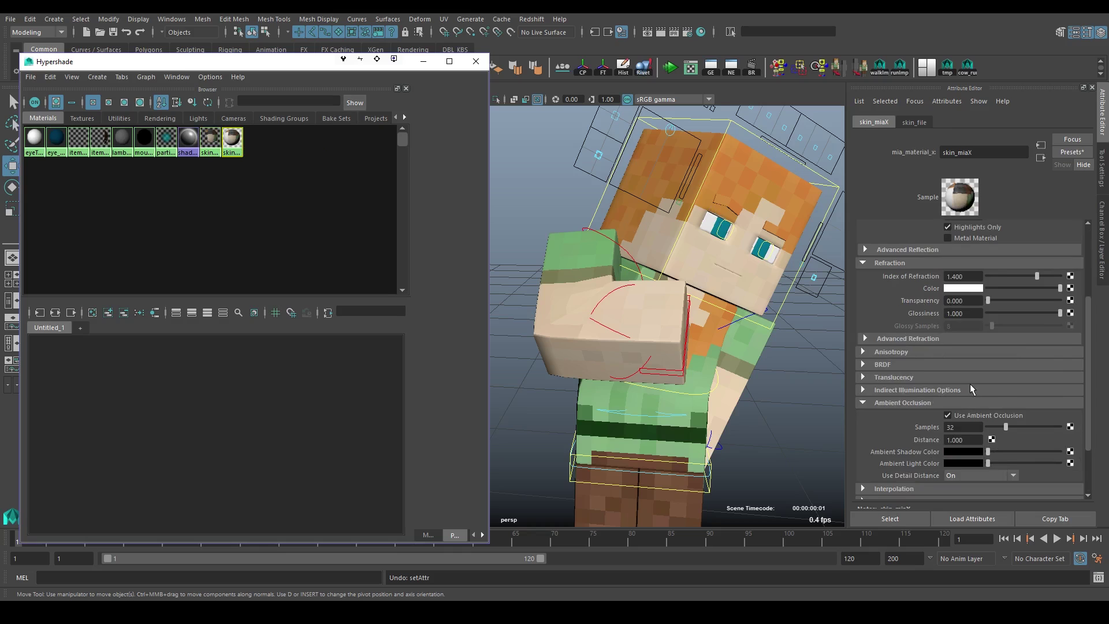
scroll(972, 389, up, 3)
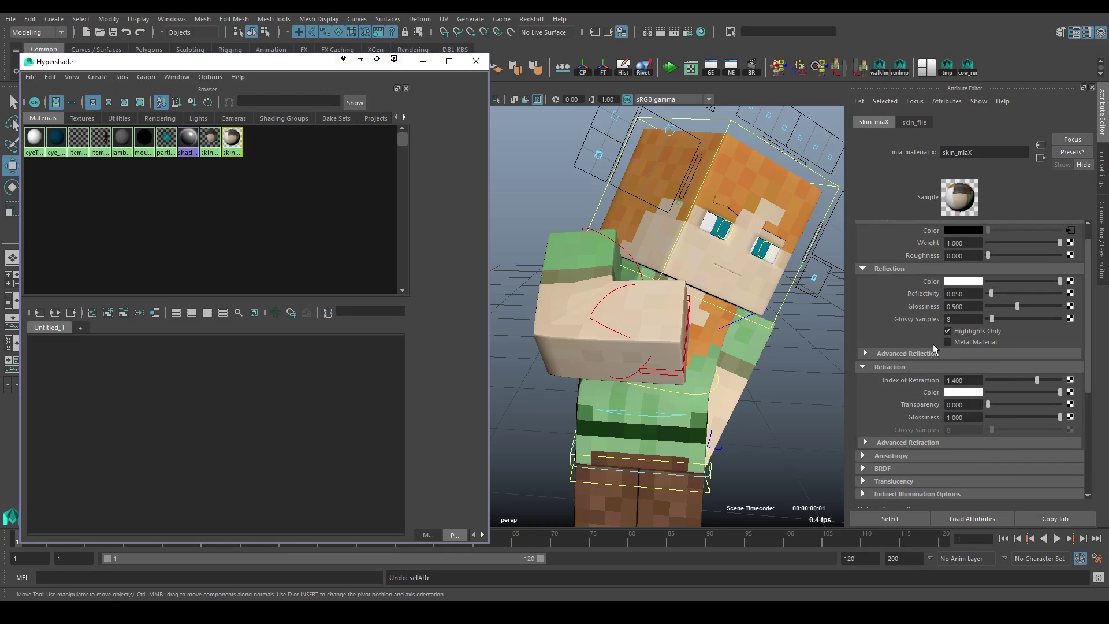
Inspect the skin material's highlights on the face and upper body, and close Hypershade.
alt+drag(710, 301, 669, 243)
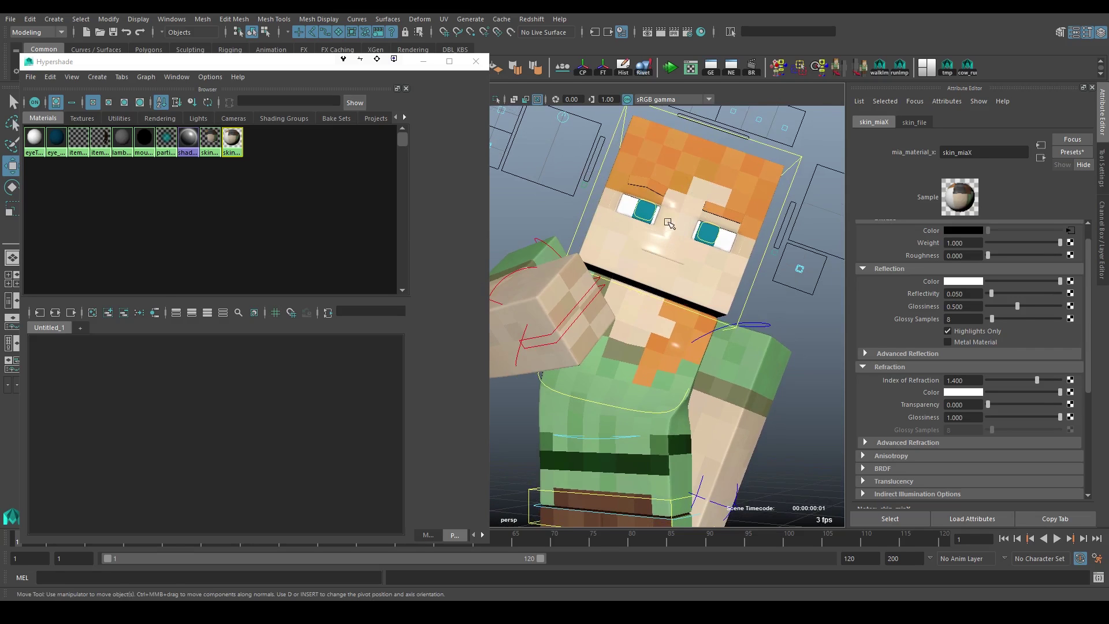
scroll(643, 255, down, 5)
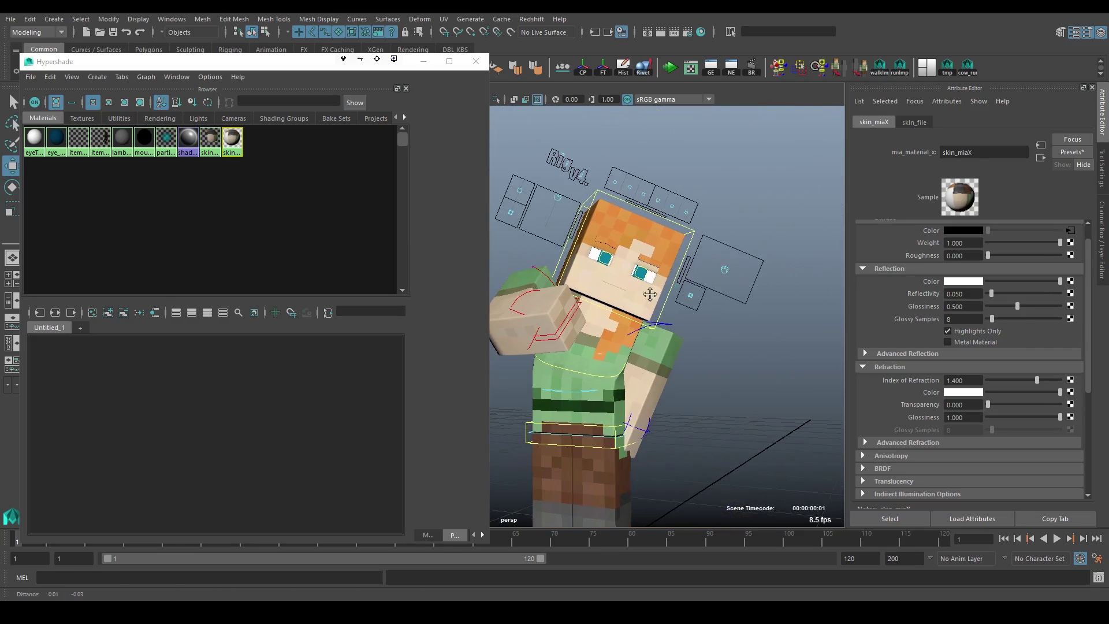
alt+drag(643, 256, 649, 346)
click(477, 62)
Select the right eyebrow's middle control above the head and view the character from the raised arm's side.
alt+drag(572, 311, 579, 311)
scroll(577, 310, up, 8)
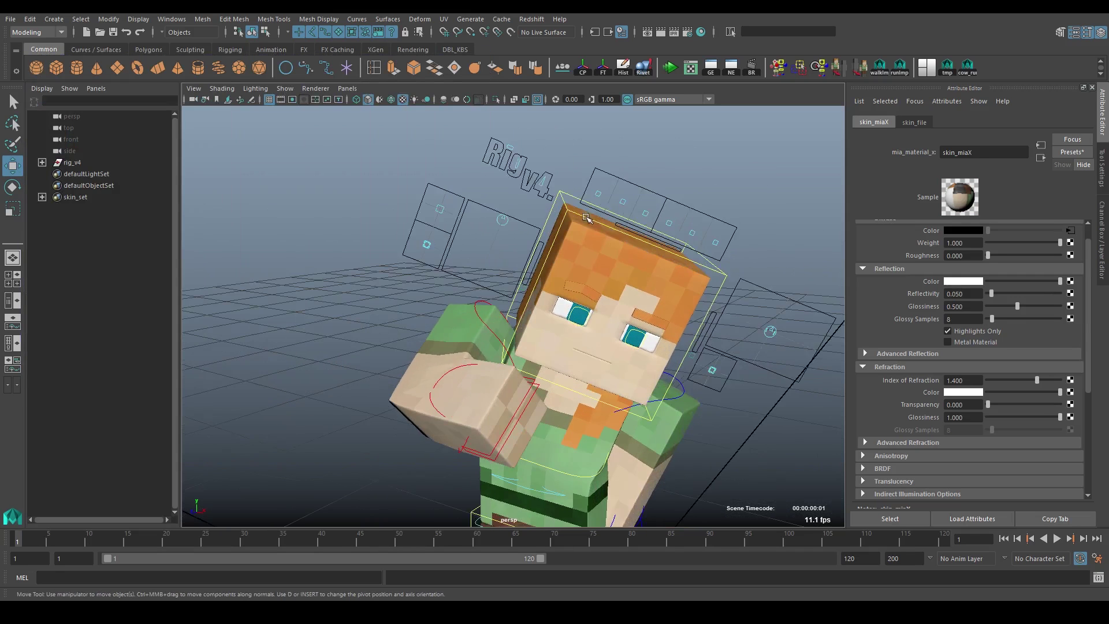
click(645, 182)
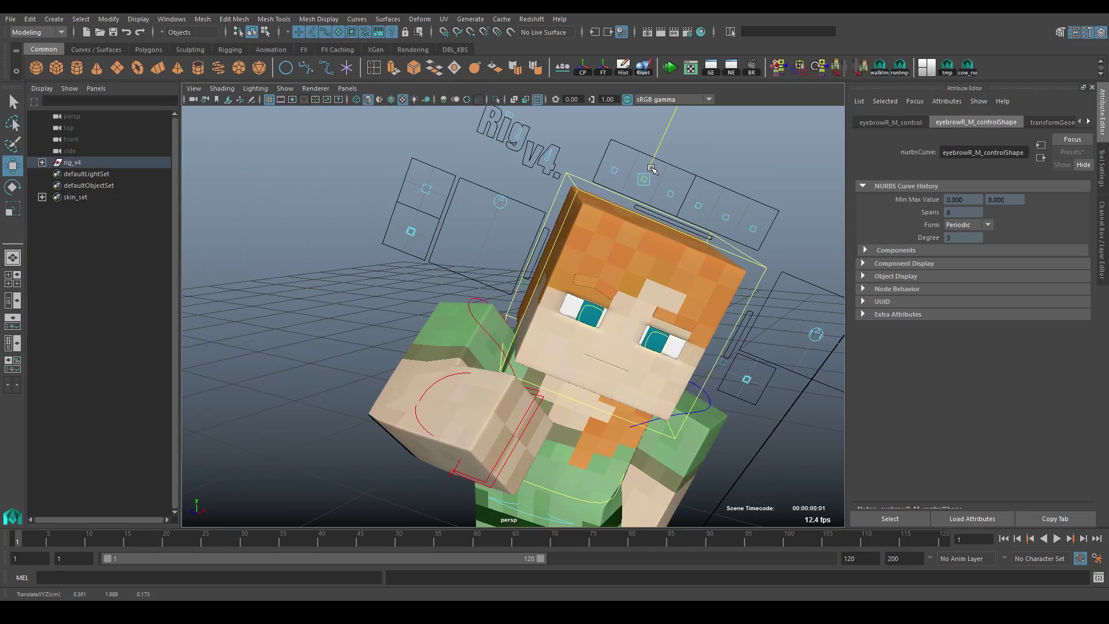
alt+drag(645, 181, 512, 340)
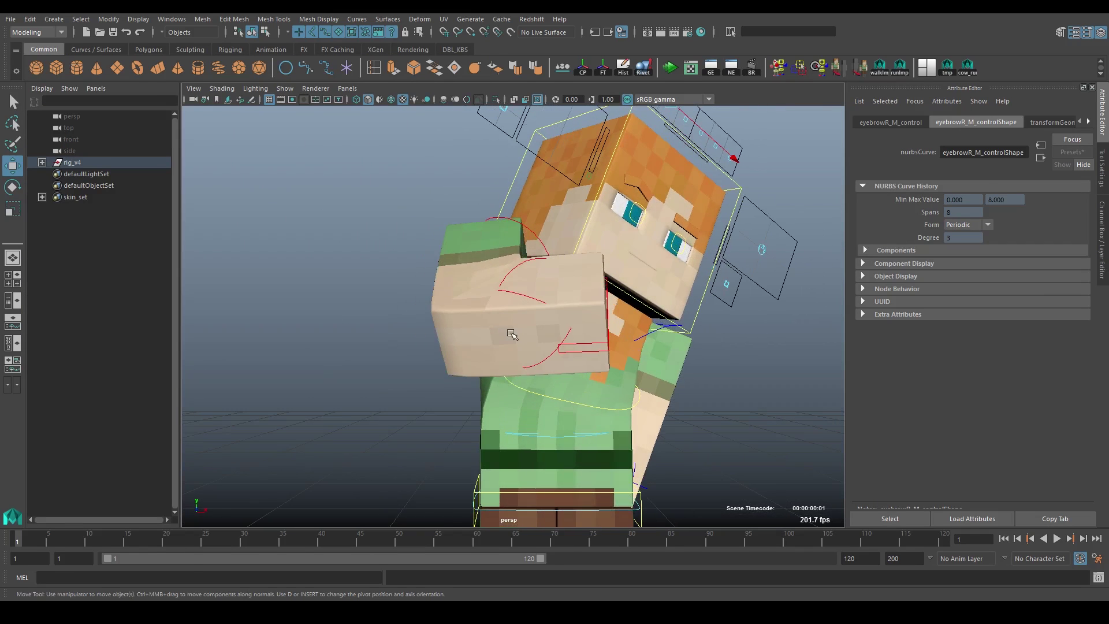
Examine the rounded edges of the raised arm and the torso close up, and clear the selection.
scroll(488, 338, up, 3)
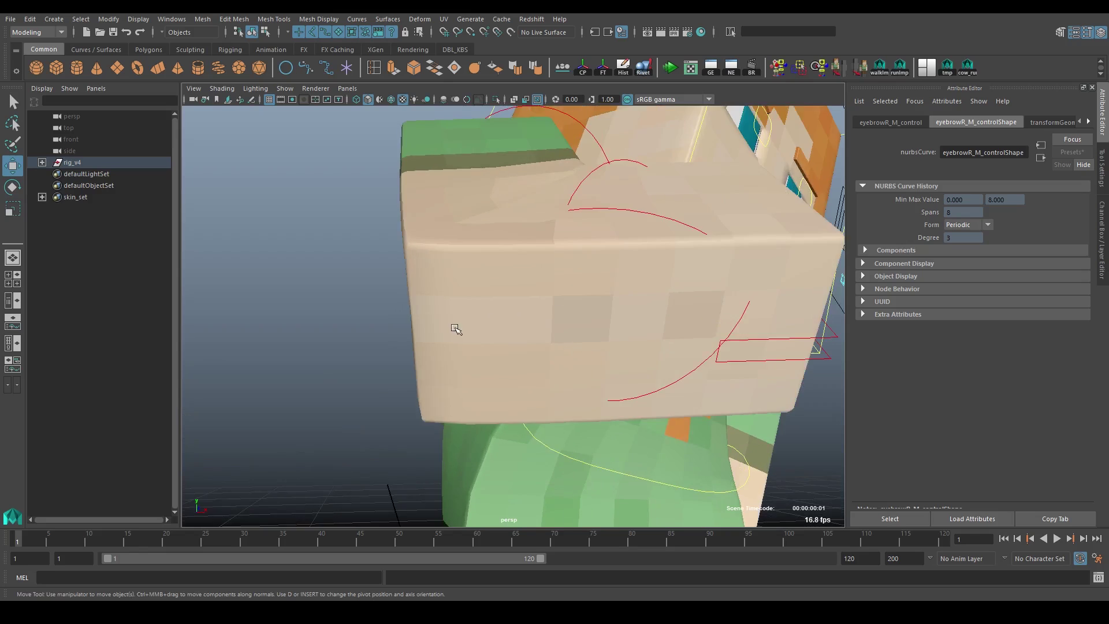
alt+middle_drag(455, 330, 413, 274)
alt+drag(414, 310, 404, 251)
alt+middle_drag(459, 383, 451, 278)
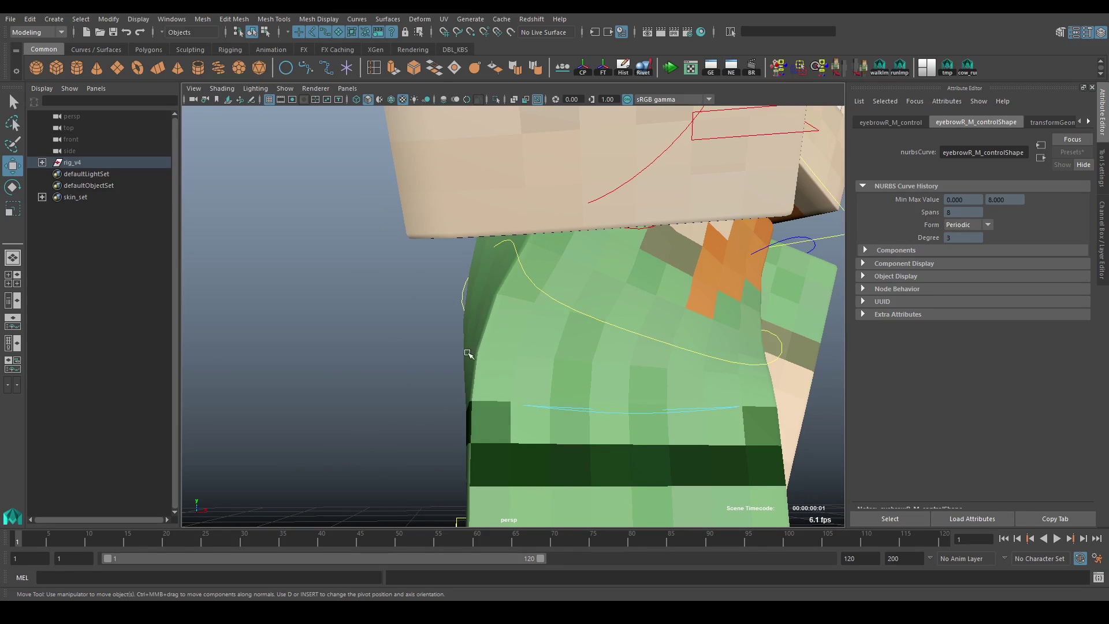
click(480, 346)
click(394, 329)
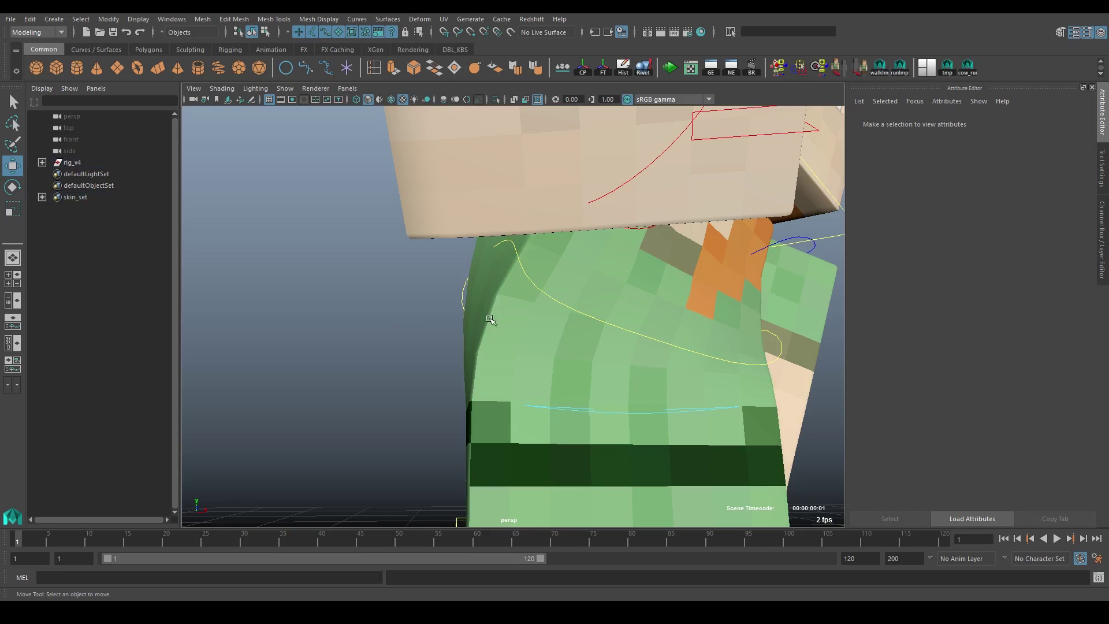
Select the right eyebrow mesh on the face to check it, and clear the selection.
scroll(481, 346, down, 4)
alt+middle_drag(584, 252, 513, 353)
alt+drag(513, 354, 556, 198)
click(581, 191)
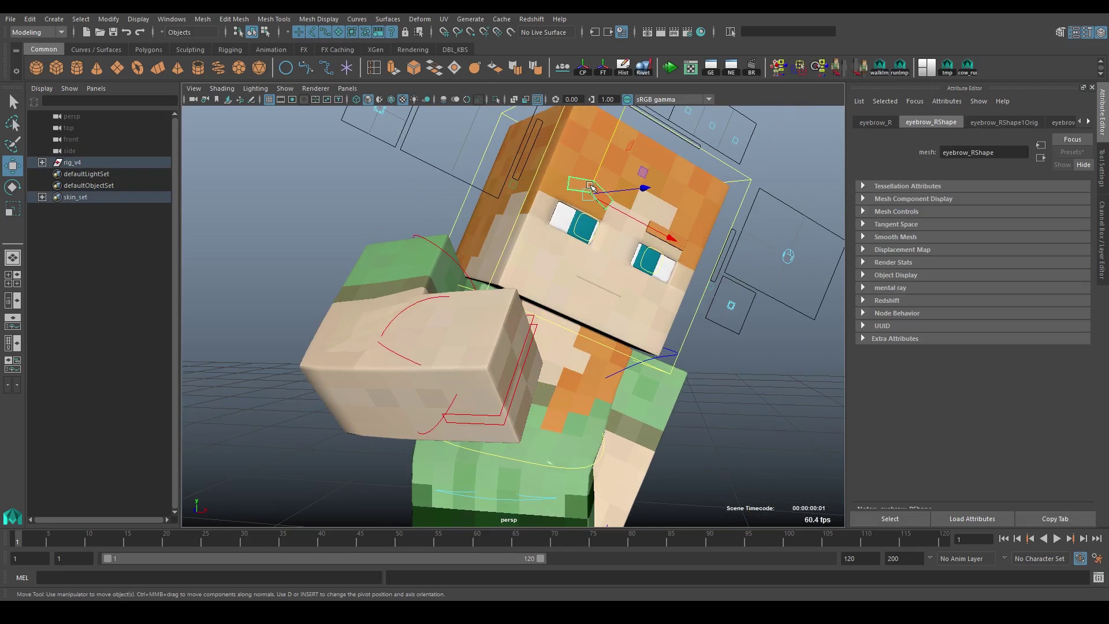
click(329, 253)
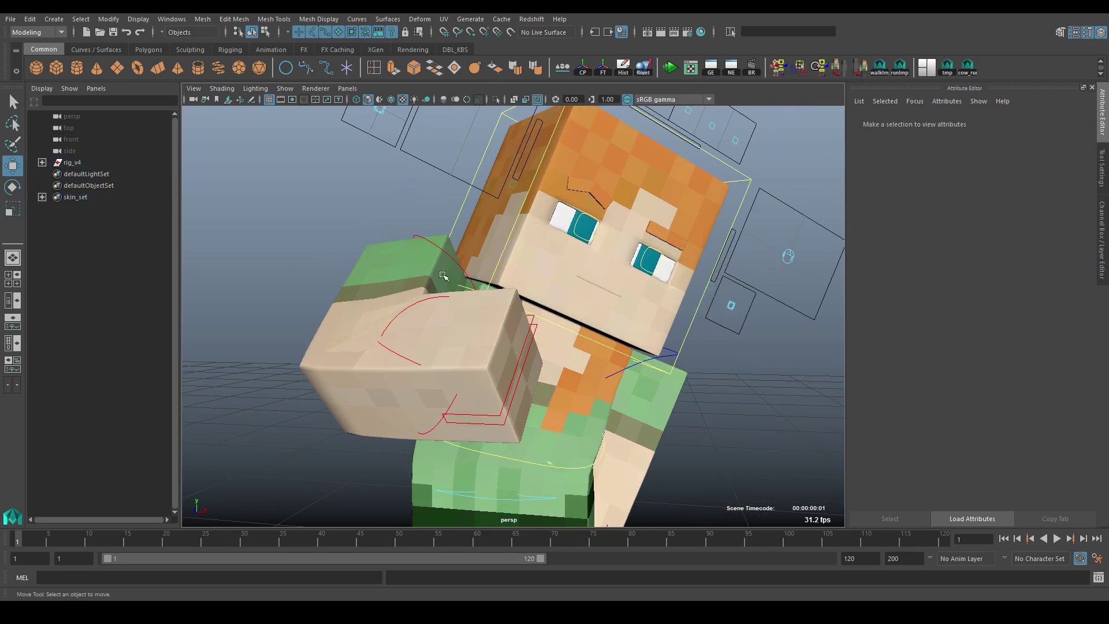
Render the persp view of the raised arm and head with mental ray, and close the finished render.
alt+drag(329, 253, 457, 275)
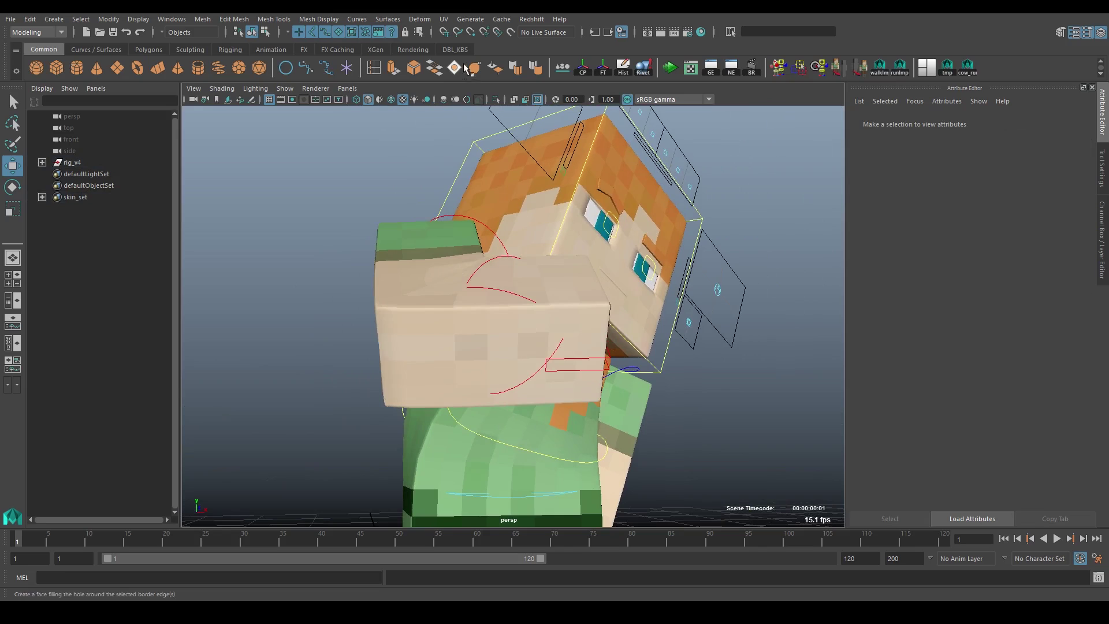
alt+middle_drag(536, 201, 527, 207)
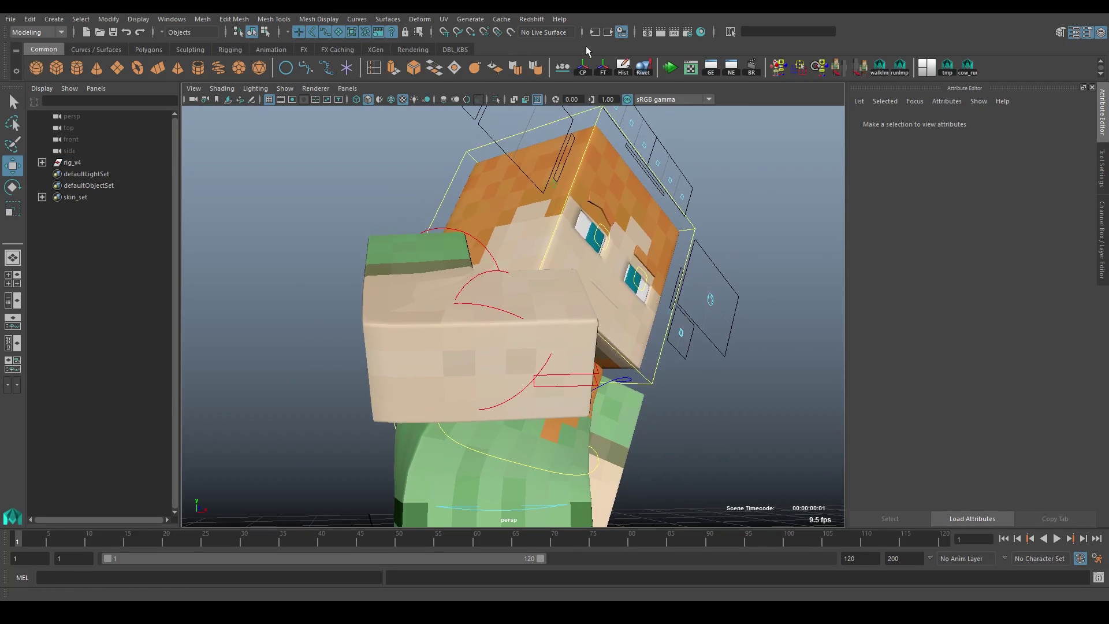
click(661, 32)
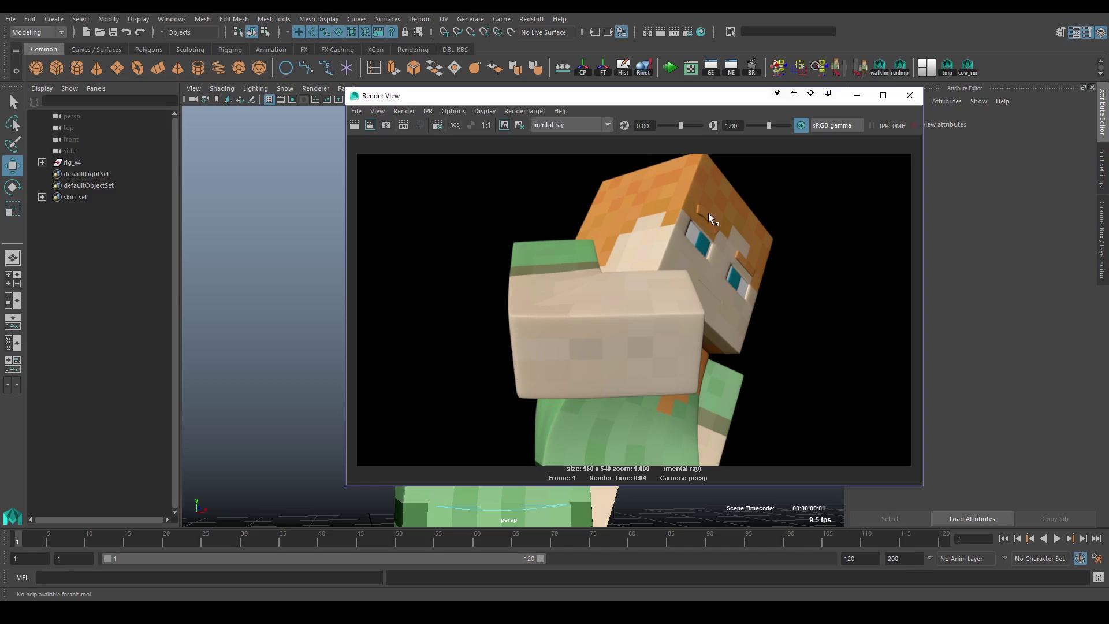
click(913, 101)
alt+drag(596, 321, 547, 334)
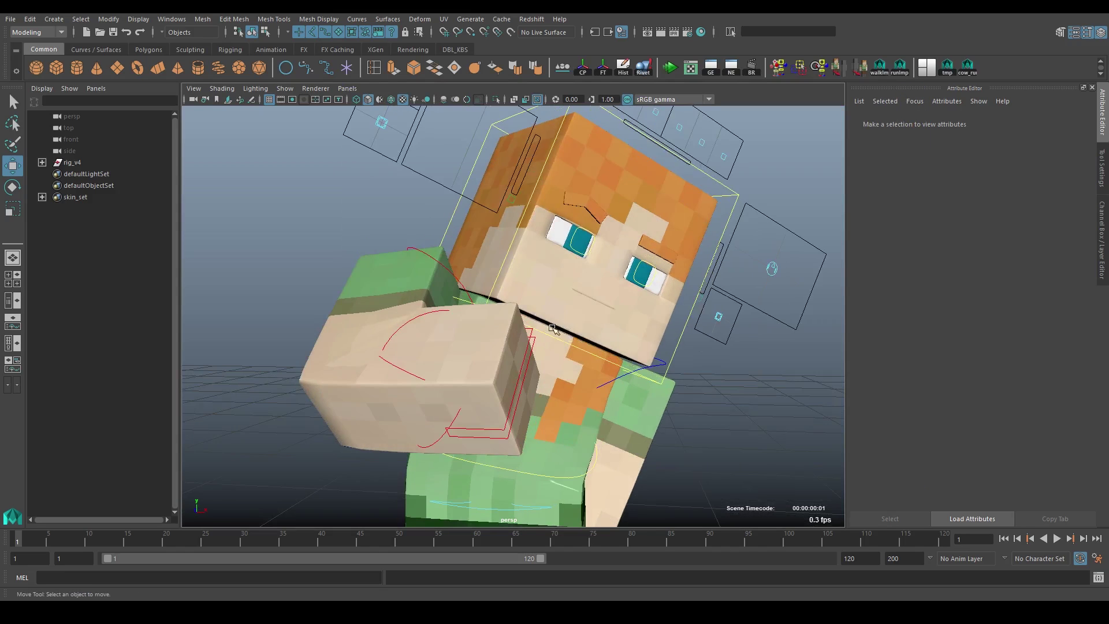
scroll(549, 333, down, 5)
scroll(507, 327, up, 1)
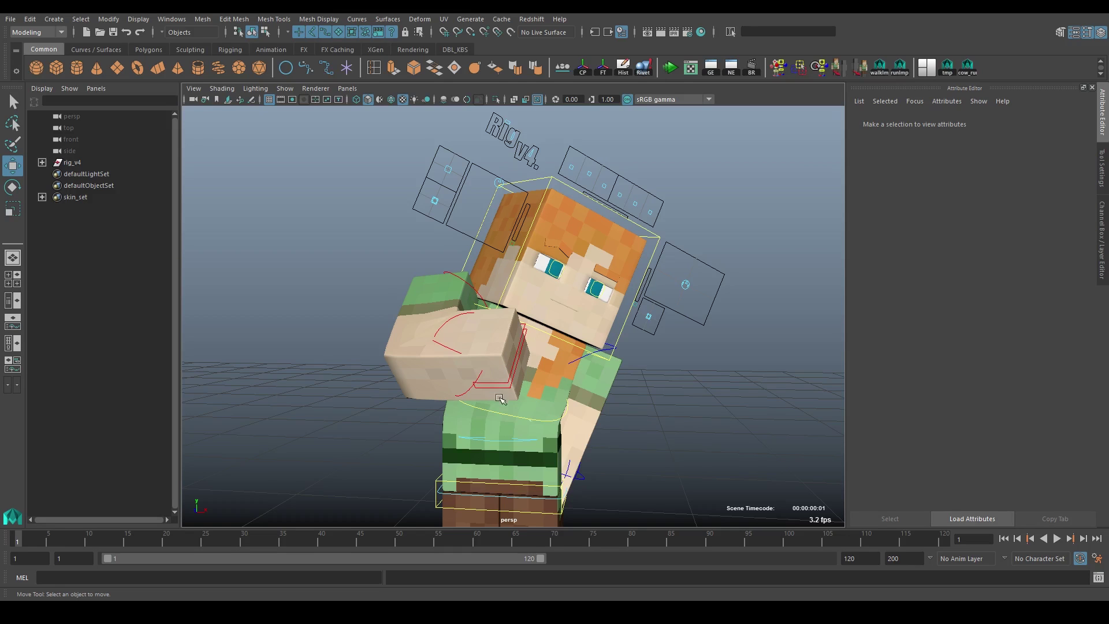
scroll(508, 406, down, 3)
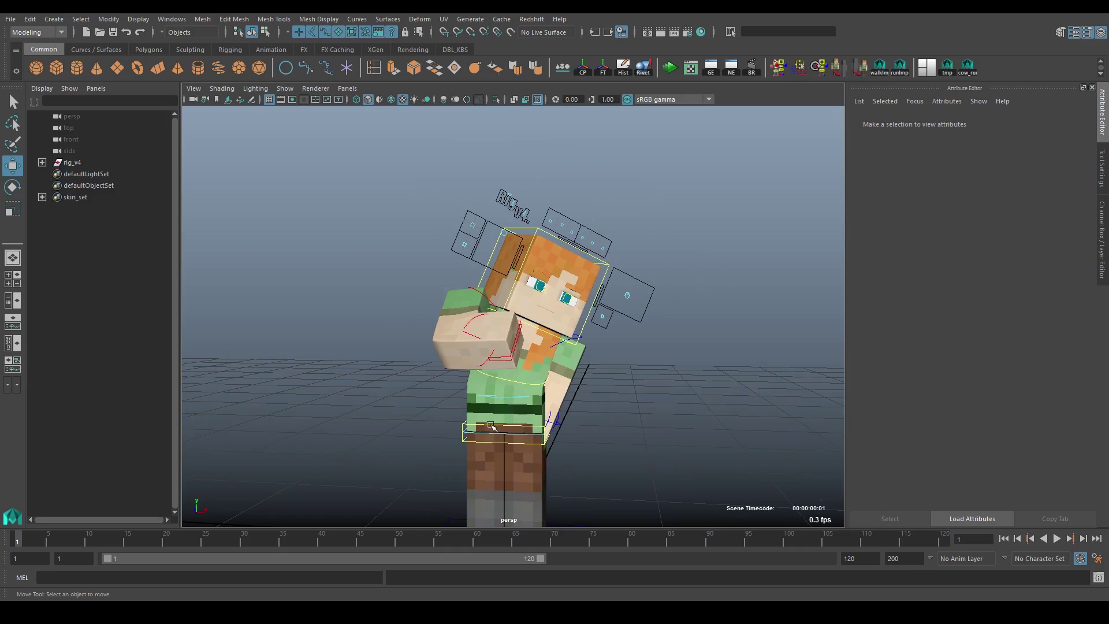
scroll(479, 372, up, 3)
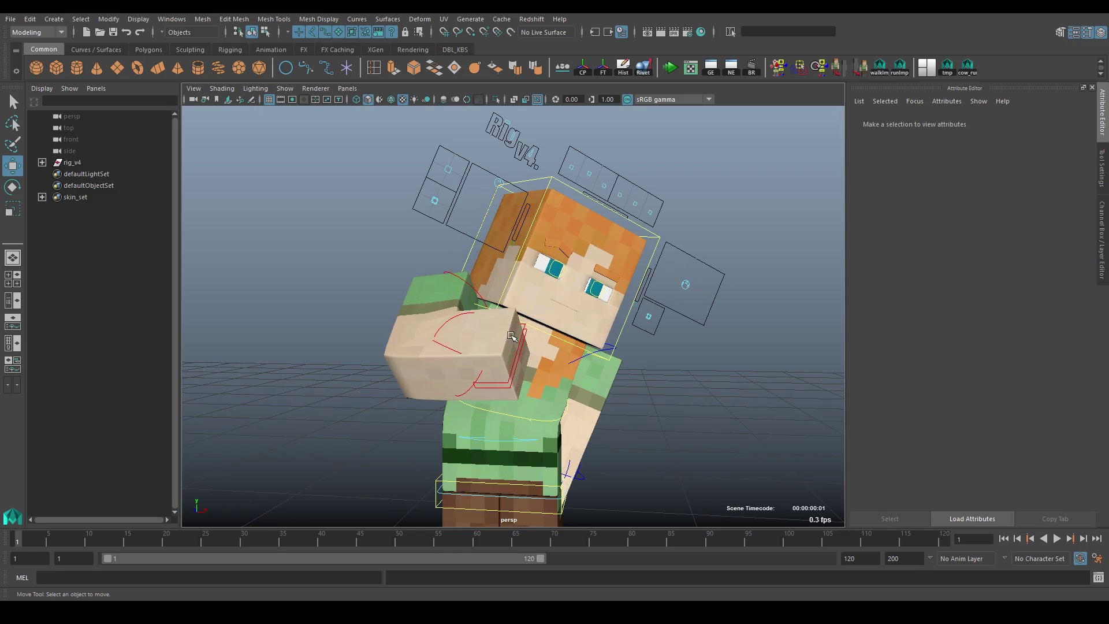